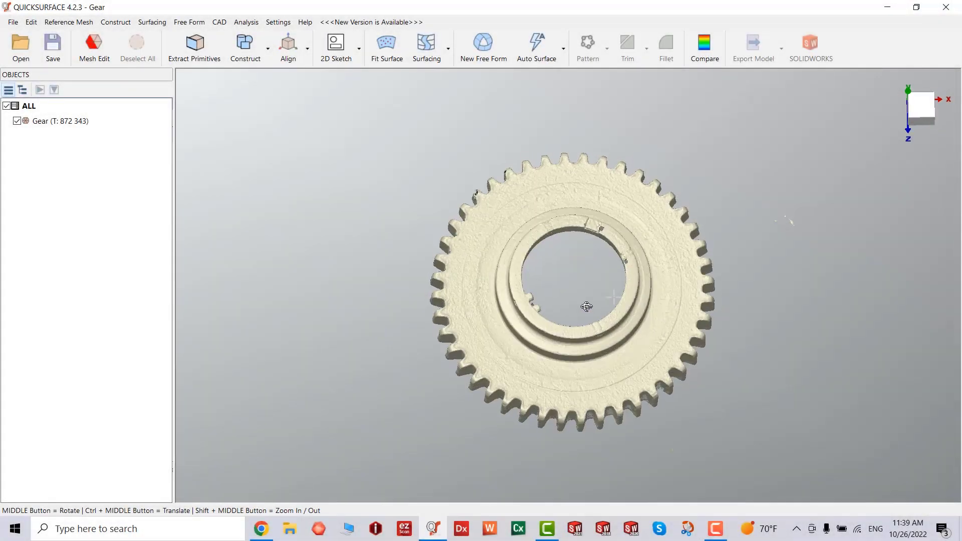
Create a sketch for an extruded surface on the OXY slicing plane through the gear scan.
mouse_move(587, 307)
middle_mouse_down()
mouse_move(586, 114)
mouse_move(702, 357)
mouse_move(577, 353)
mouse_move(551, 363)
mouse_move(524, 407)
mouse_move(433, 387)
mouse_move(482, 323)
middle_mouse_up()
left_click(337, 48)
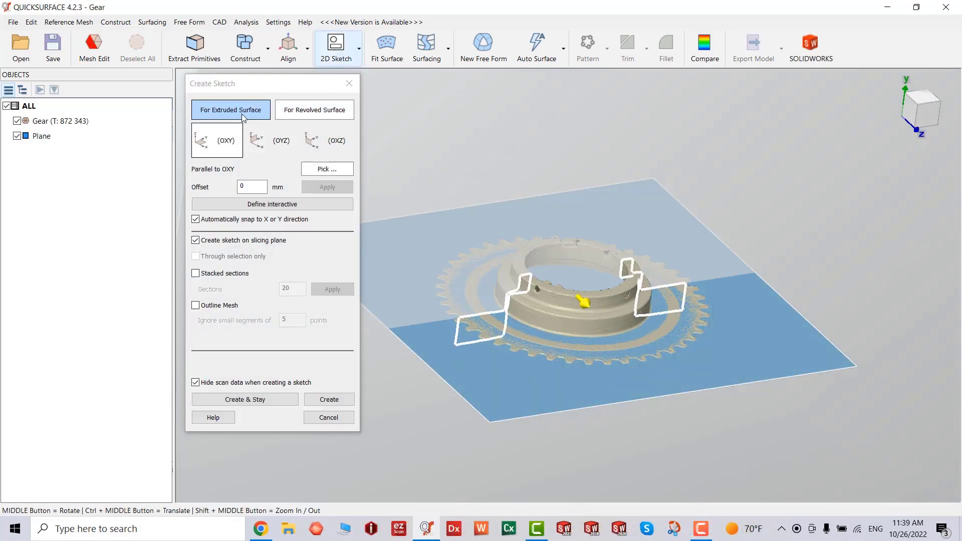
left_click(270, 142)
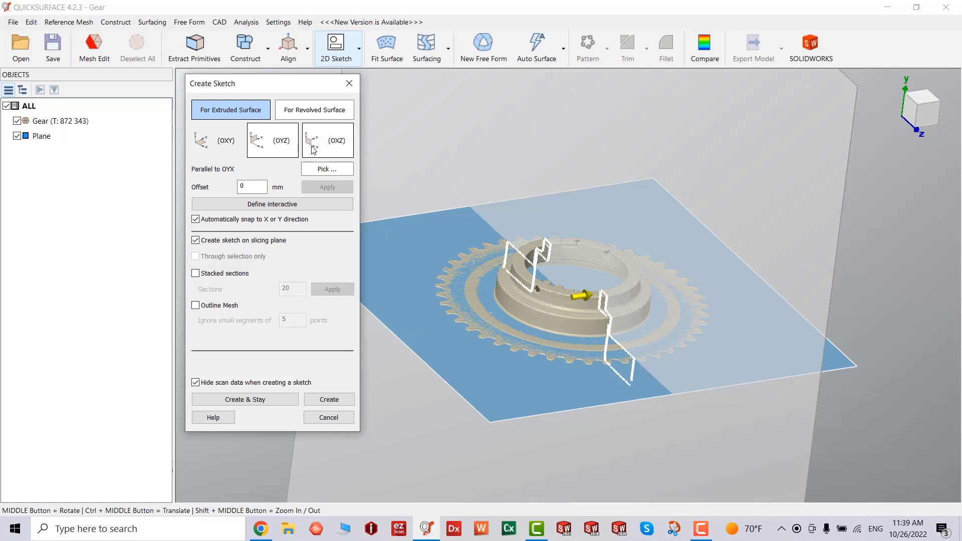
left_click(313, 149)
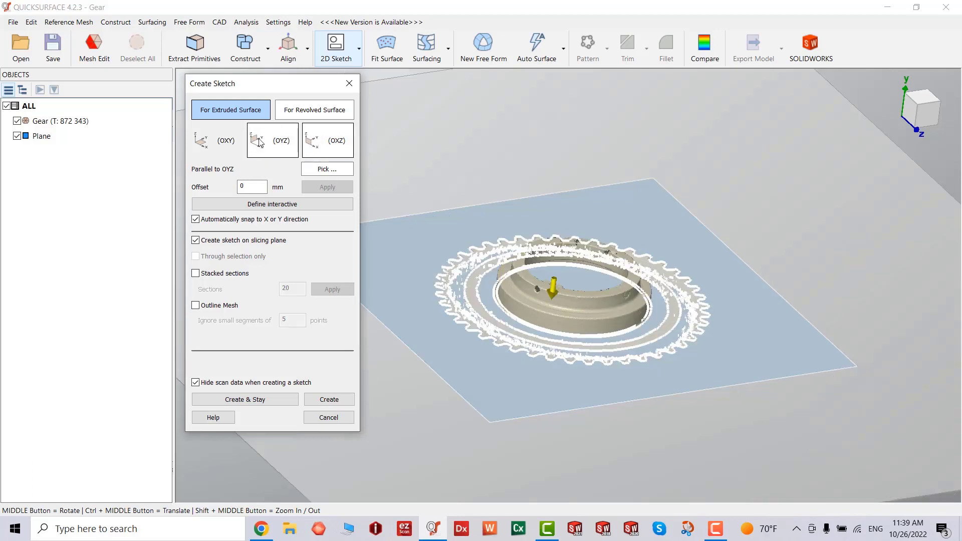
left_click(216, 140)
middle_click_drag(427, 224, 352, 122)
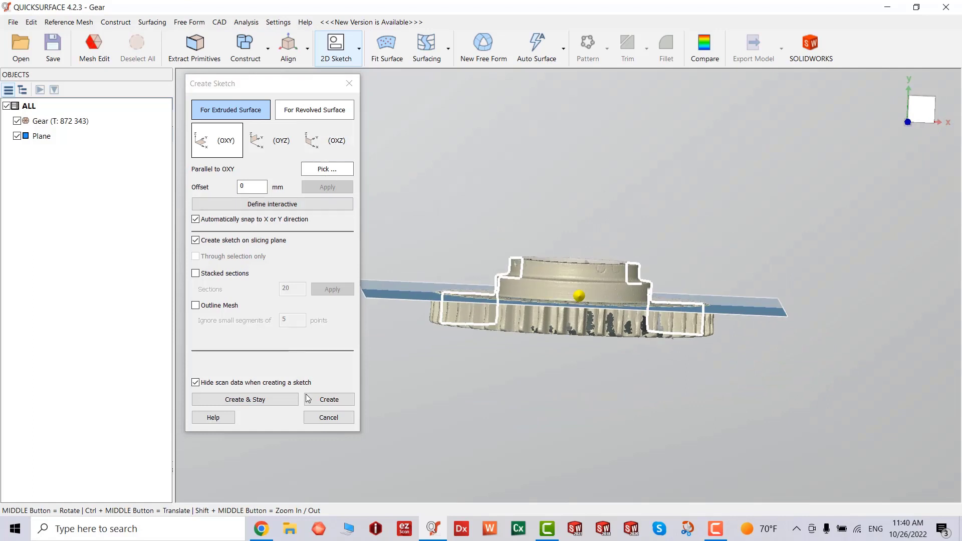
left_click(323, 401)
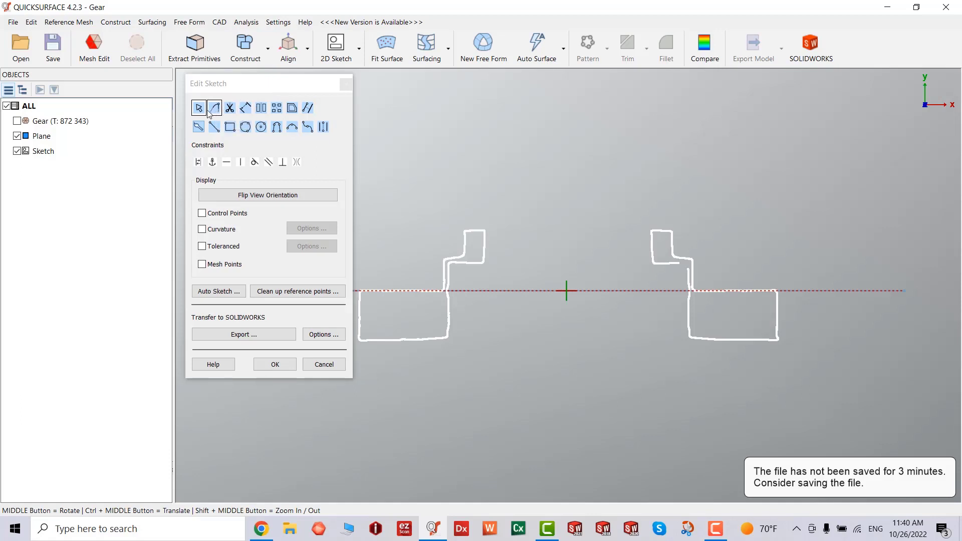
left_click(214, 126)
scroll(461, 271, "up", 5)
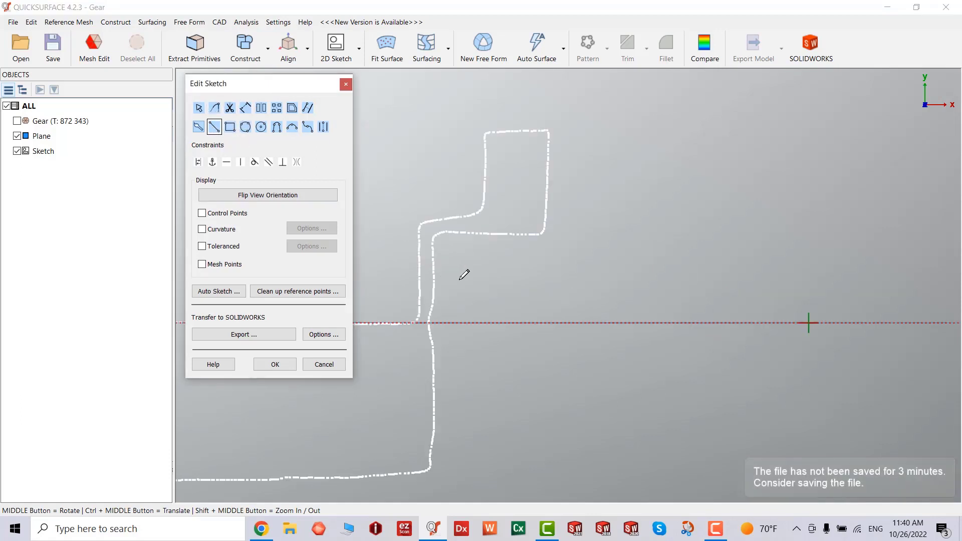
left_click(425, 218)
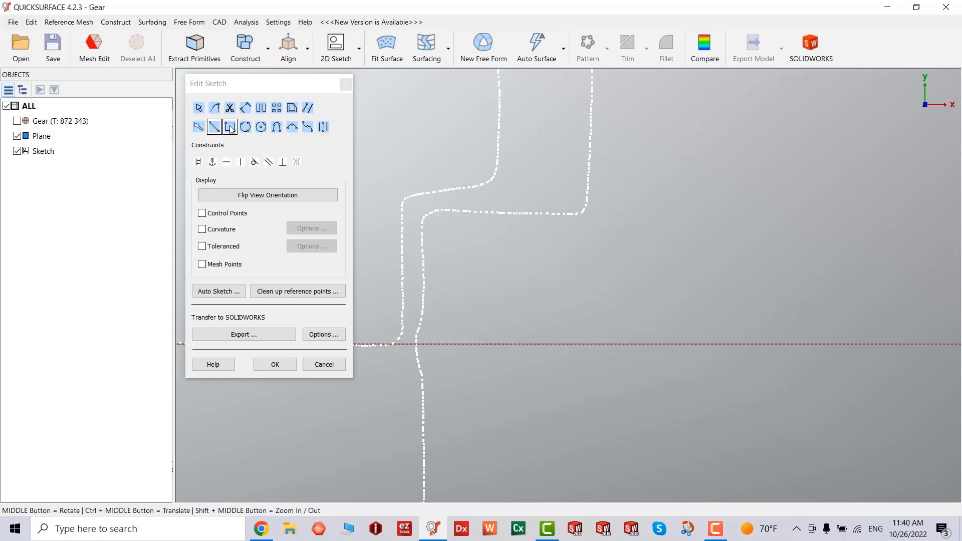
Fit lines to the outer neck wall, the sloped step, and the sides and top of the upper block in the left section profile.
left_click(197, 129)
left_click_drag(402, 232, 399, 339)
left_click_drag(407, 197, 483, 185)
left_click_drag(500, 91, 493, 176)
scroll(521, 190, "down", 5)
scroll(470, 245, "up", 8)
left_click_drag(464, 200, 564, 197)
mouse_move(587, 227)
left_mouse_down()
mouse_move(578, 423)
mouse_move(570, 459)
mouse_move(547, 452)
left_mouse_up()
Fit lines to the upper block's underside, the inner walls, and the bottom, outer and top edges of the lower block.
scroll(548, 450, "down", 6)
scroll(525, 474, "up", 4)
middle_click_drag(526, 472, 537, 281, "ctrl")
mouse_move(526, 233)
left_mouse_down()
mouse_move(521, 470)
mouse_move(296, 479)
left_mouse_up()
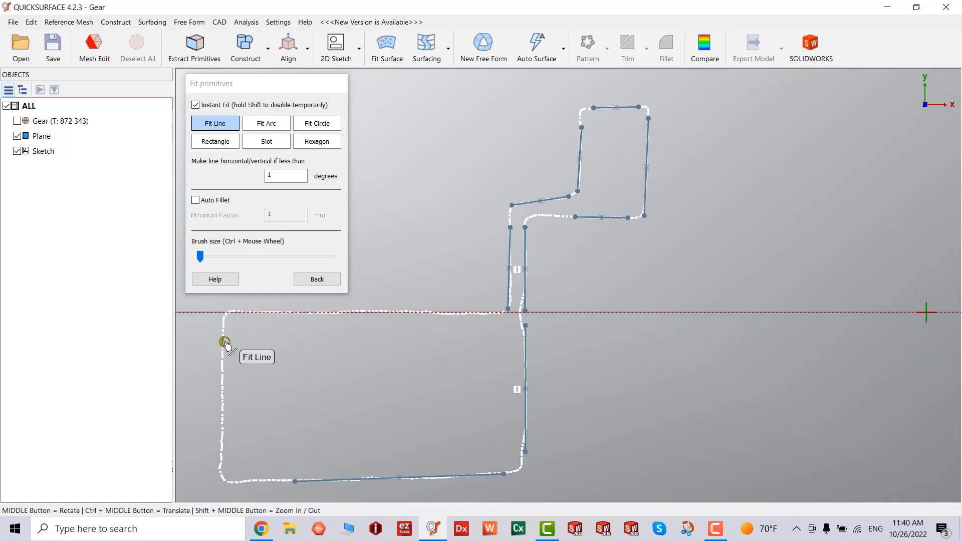
left_click_drag(226, 343, 224, 443)
left_click_drag(317, 315, 451, 311)
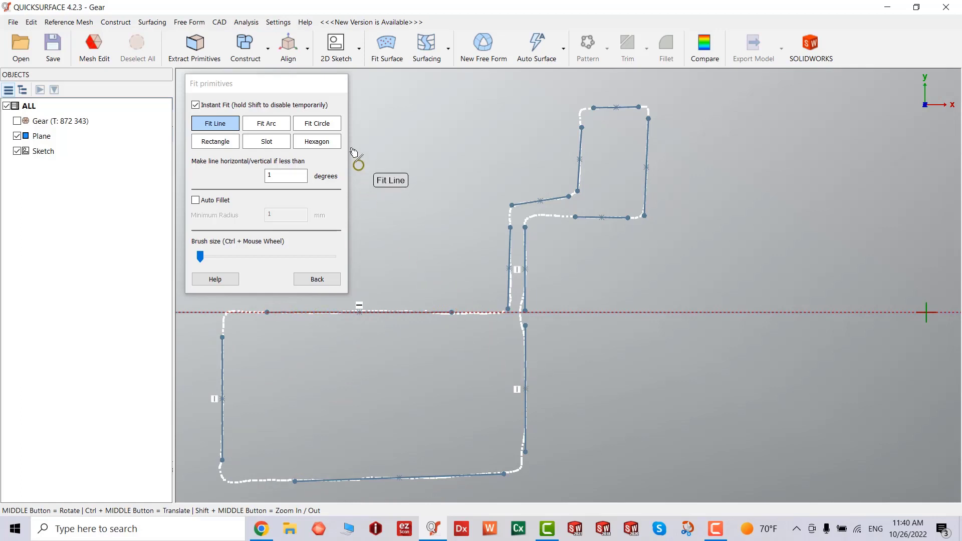
left_click(315, 280)
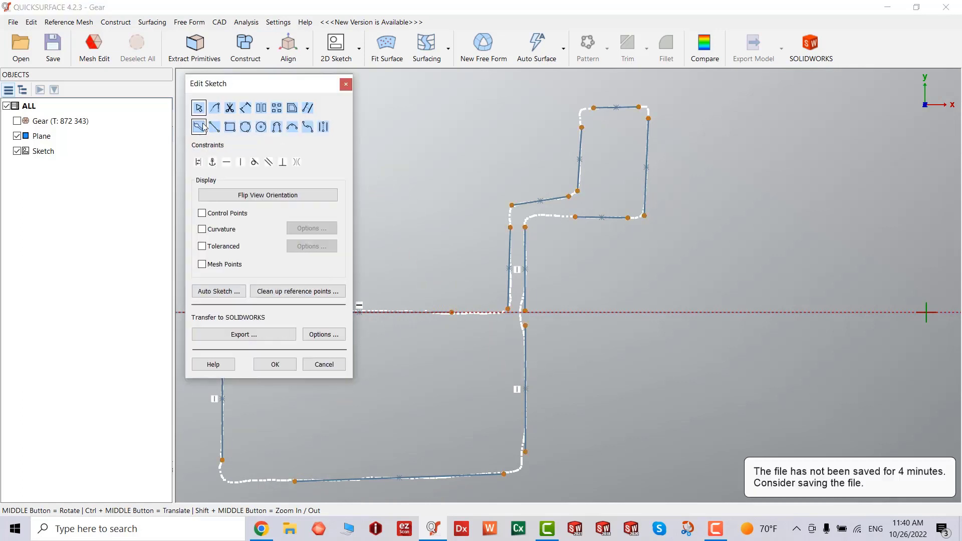
Corner-trim the lines at the neck of the profile, on its outer wall and at its inner bend.
left_click(230, 109)
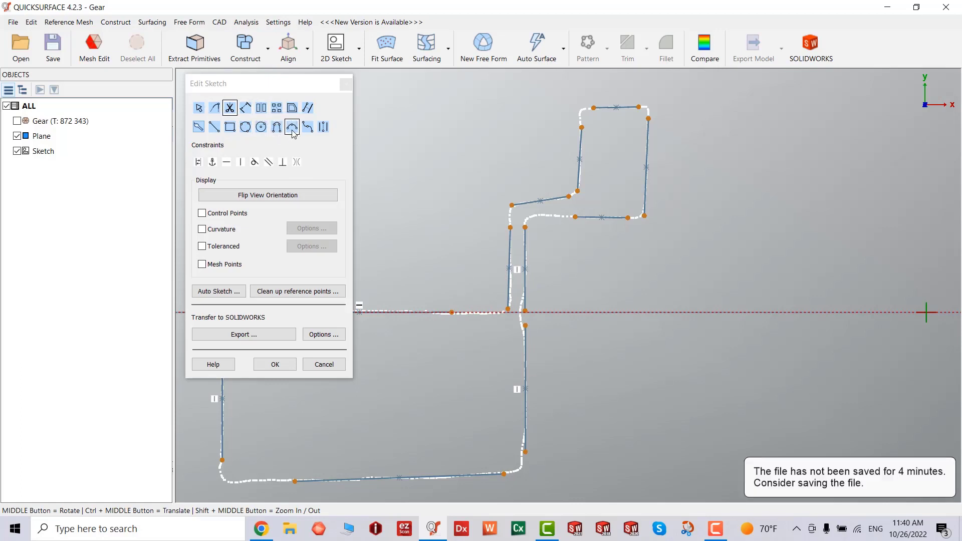
left_click(215, 109)
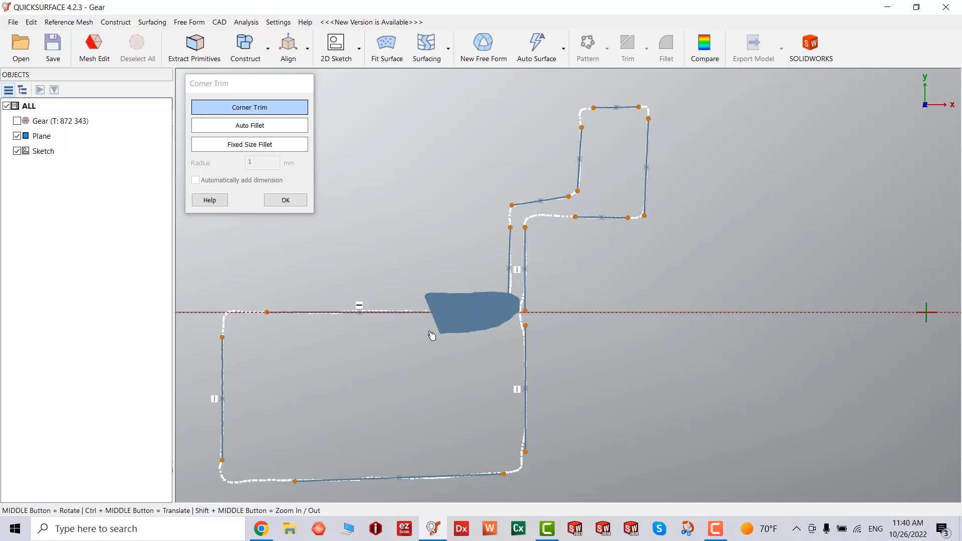
left_click(428, 333)
scroll(521, 310, "up", 5)
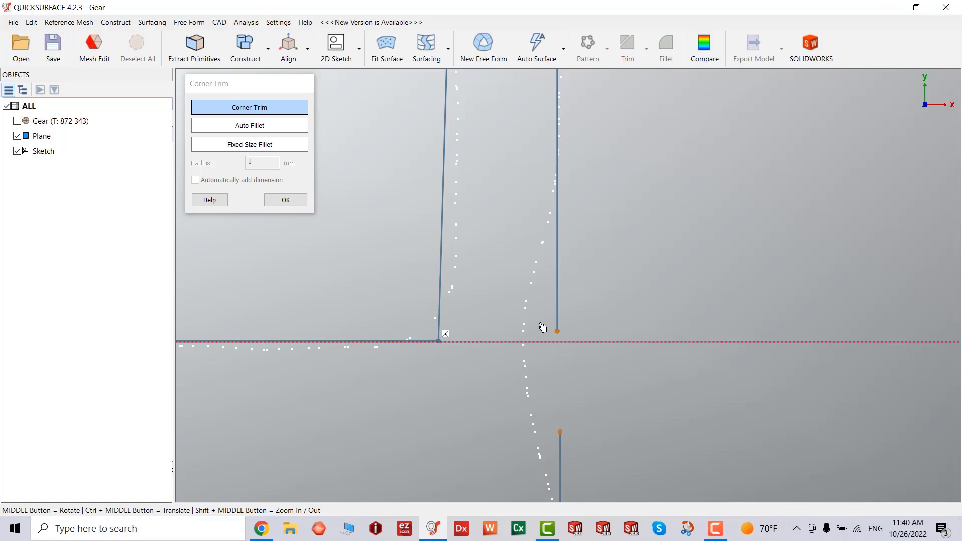
scroll(526, 361, "down", 5)
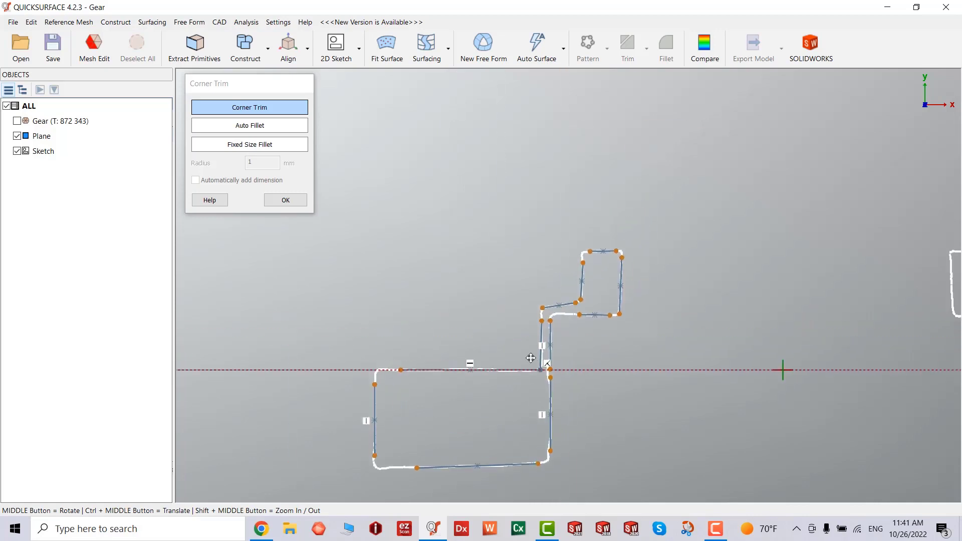
scroll(525, 359, "up", 4)
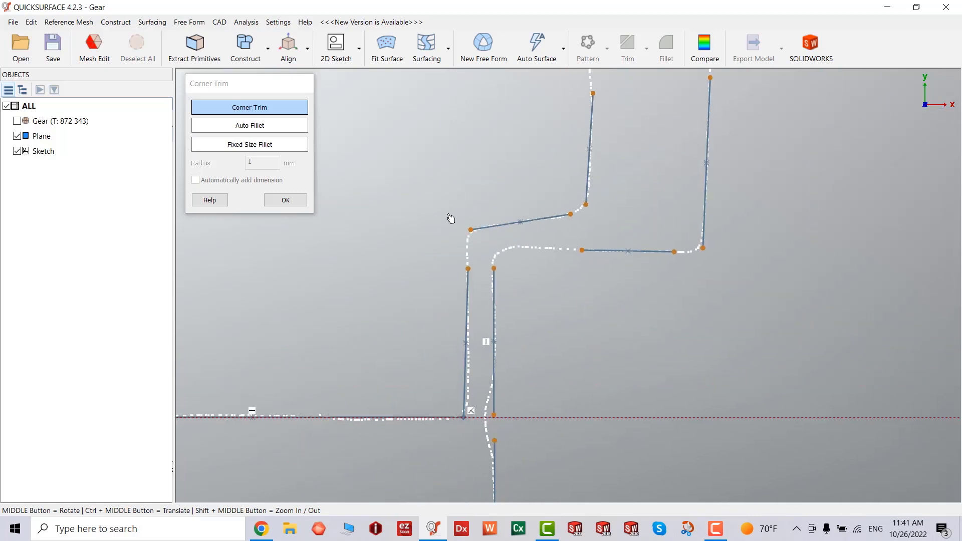
left_click(484, 280)
scroll(562, 259, "up", 4)
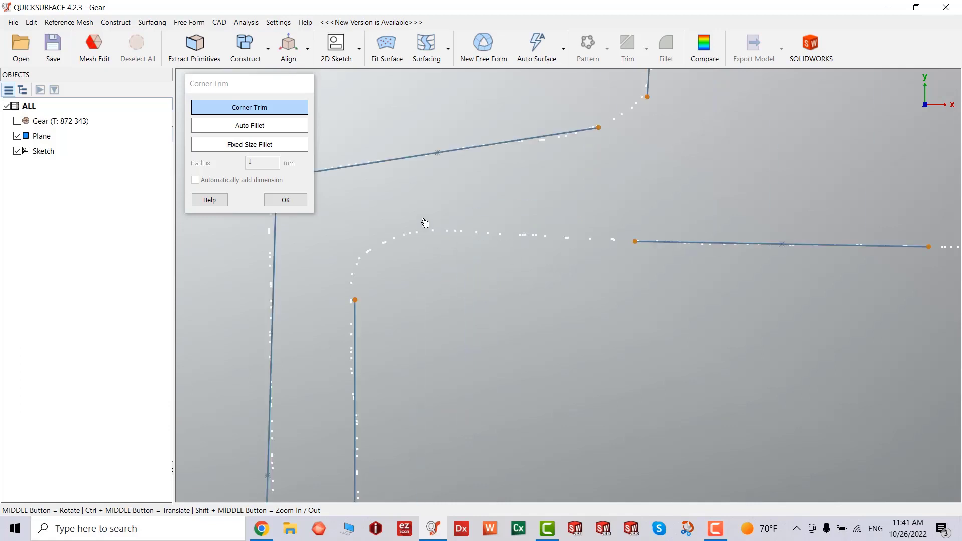
mouse_move(342, 216)
left_mouse_down()
mouse_move(618, 201)
mouse_move(510, 361)
mouse_move(317, 308)
left_mouse_up()
Corner-trim the sloped step against the upper block and the block's remaining lower and two top corners.
scroll(562, 288, "down", 6)
scroll(452, 277, "up", 6)
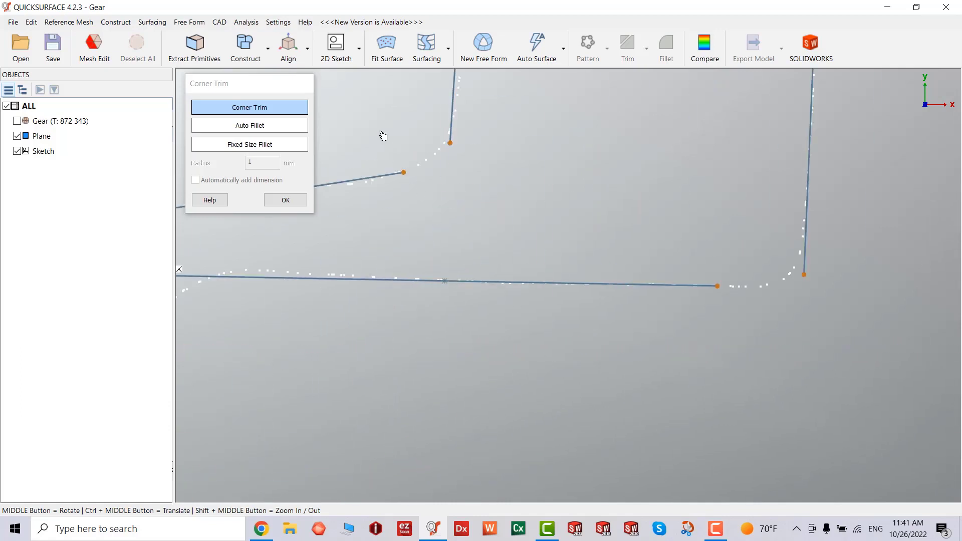
left_click(451, 203)
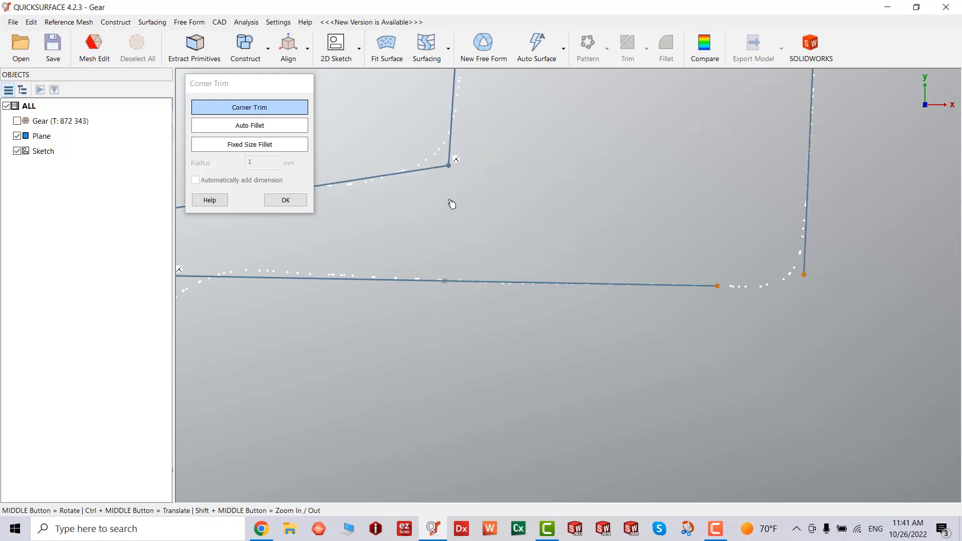
left_click(838, 268)
scroll(656, 316, "down", 6)
scroll(655, 365, "up", 8)
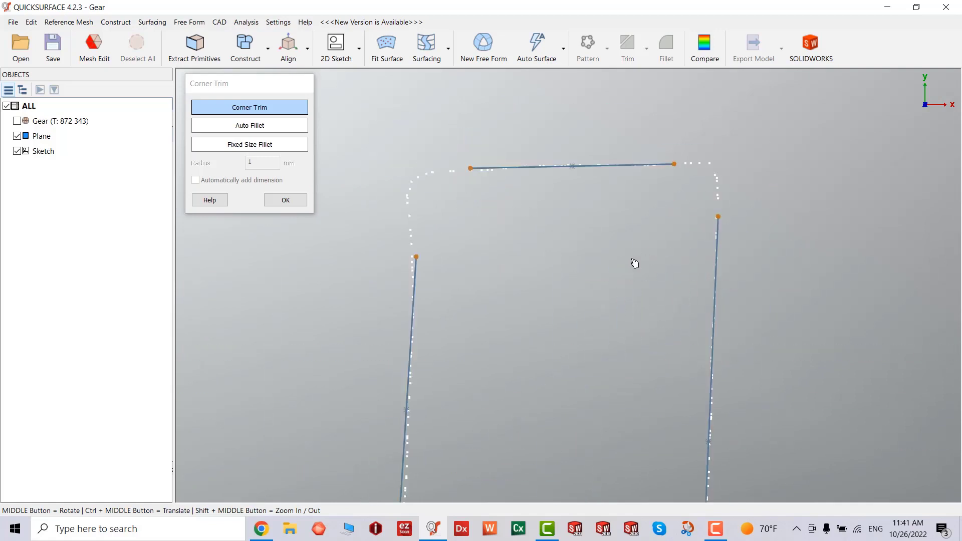
left_click(699, 185)
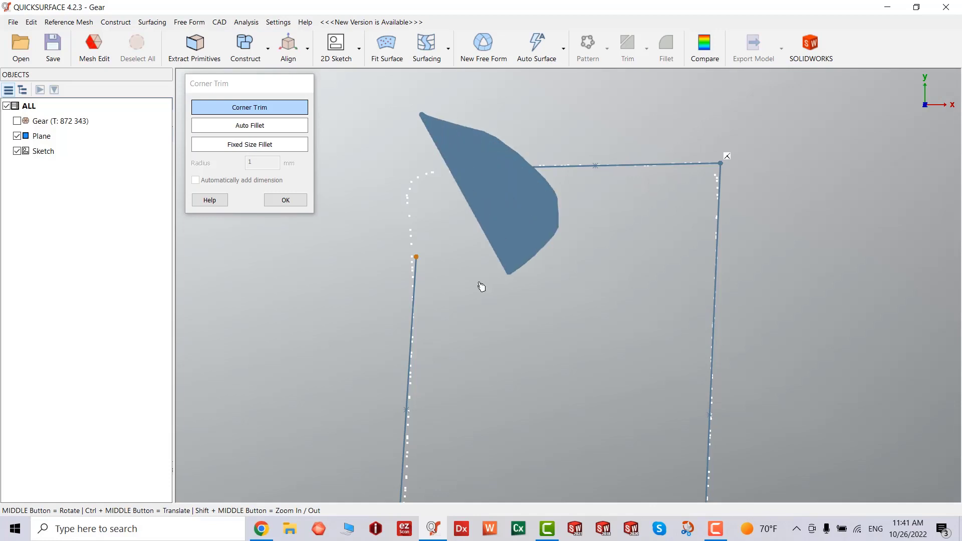
left_click(453, 296)
Corner-trim the lower block's outer top corner and both of its bottom corners.
scroll(453, 296, "down", 5)
scroll(545, 301, "up", 5)
scroll(546, 300, "up", 4)
mouse_move(601, 241)
middle_mouse_down("ctrl")
mouse_move(812, 189)
mouse_move(929, 174)
middle_mouse_up("ctrl")
middle_click_drag(608, 208, 856, 242, "ctrl")
mouse_move(478, 200)
left_mouse_down()
mouse_move(703, 303)
mouse_move(479, 320)
left_mouse_up()
scroll(678, 319, "down", 5)
mouse_move(678, 318)
middle_mouse_down("ctrl")
mouse_move(688, 198)
mouse_move(595, 200)
middle_mouse_up("ctrl")
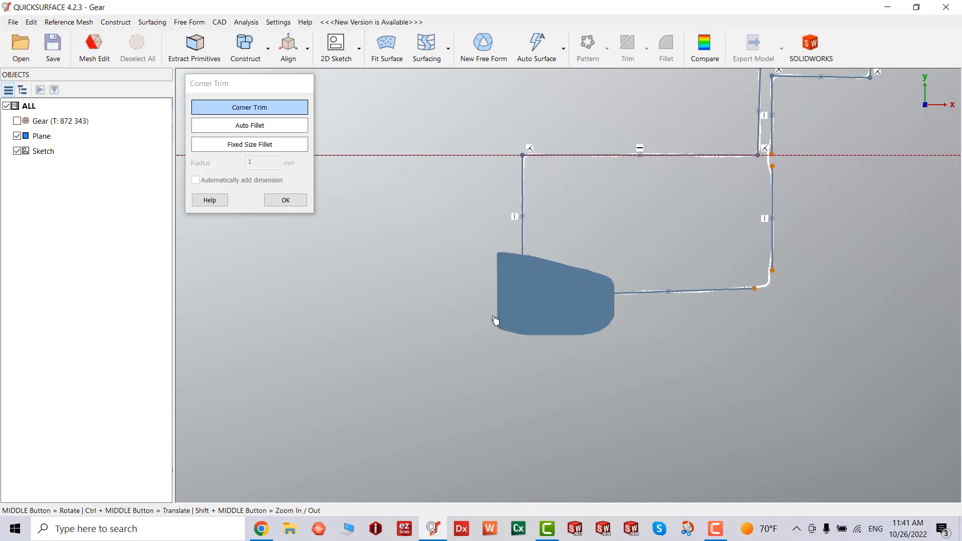
left_click(515, 315)
scroll(764, 277, "up", 3)
left_click(838, 244)
scroll(693, 217, "down", 5)
scroll(591, 312, "up", 3)
middle_click_drag(805, 241, 662, 257, "ctrl")
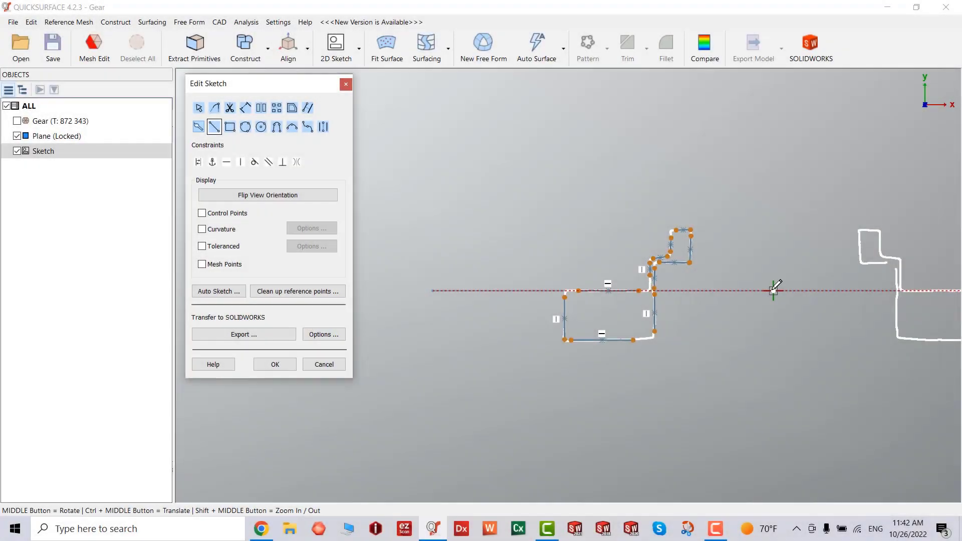
Draw a vertical line upward from the sketch origin and set it as construction geometry.
left_click(774, 291)
left_click(770, 100)
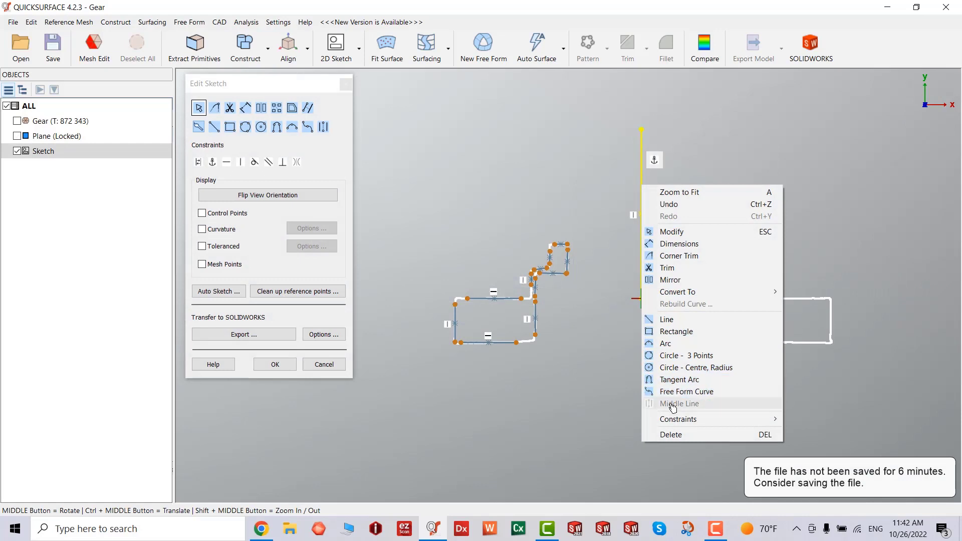
left_click(671, 424)
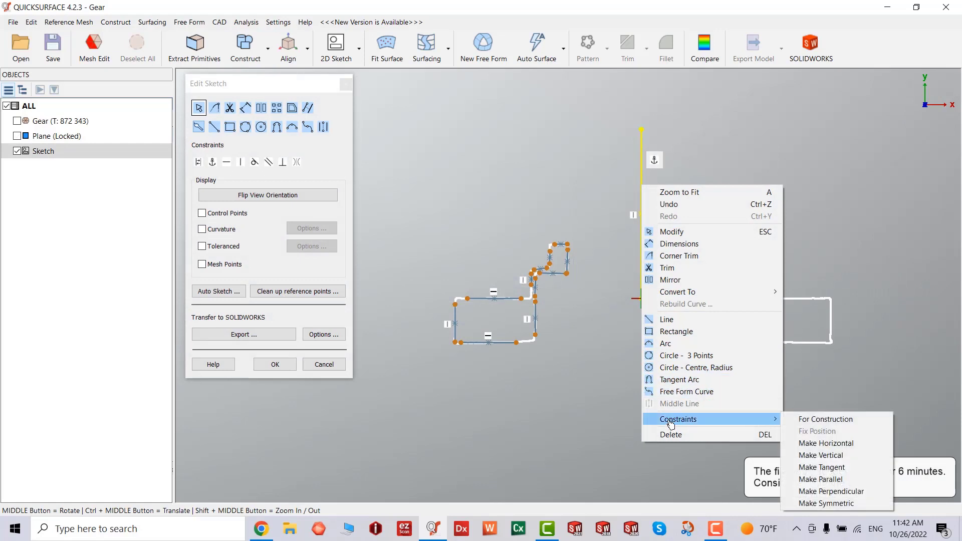
left_click(824, 420)
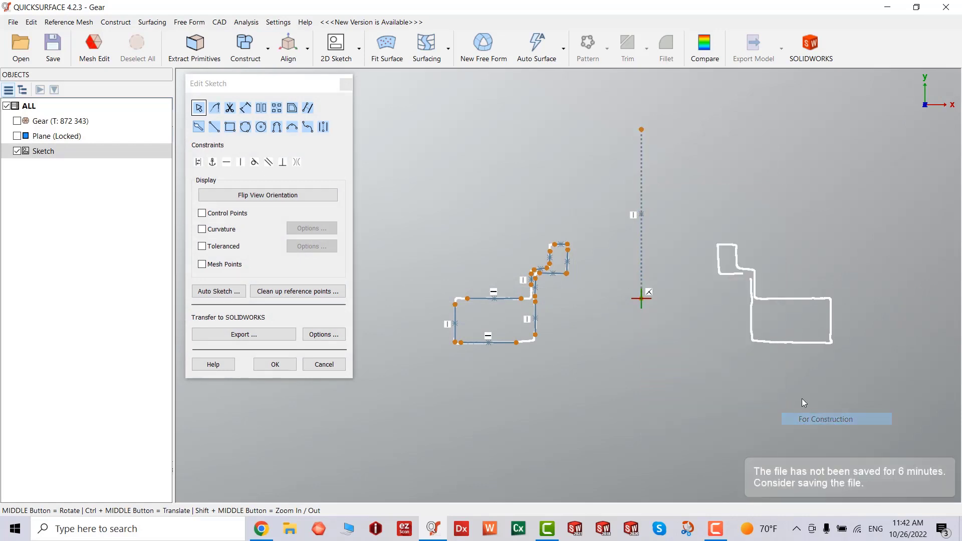
Corner-trim the lower block's outer top corner, its joint with the outer neck wall and both bottom corners.
scroll(459, 301, "up", 5)
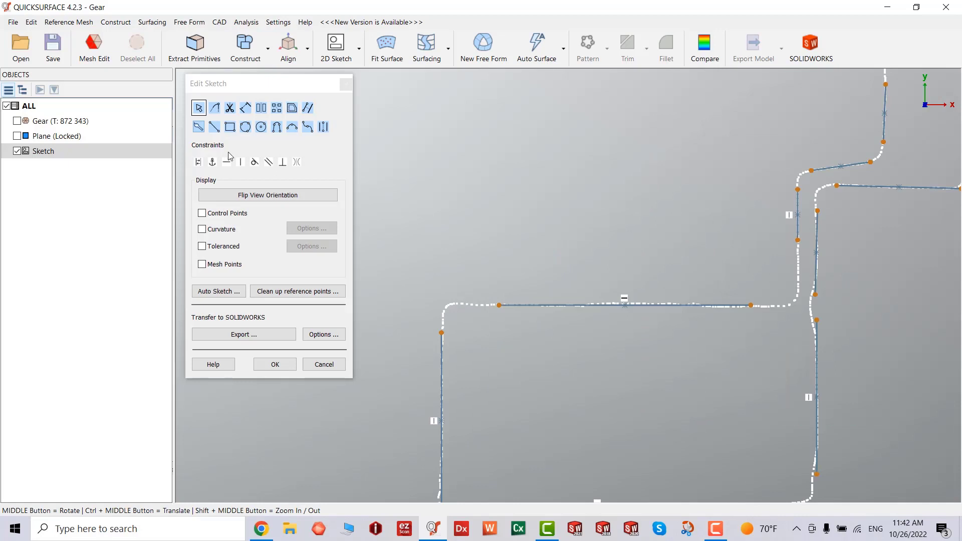
left_click(215, 111)
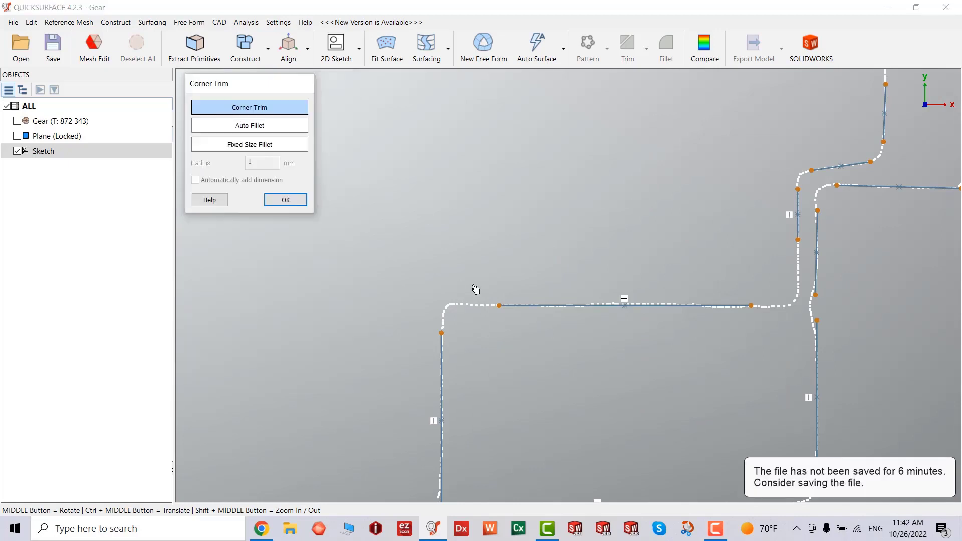
left_click_drag(419, 291, 408, 371)
scroll(649, 325, "up", 1)
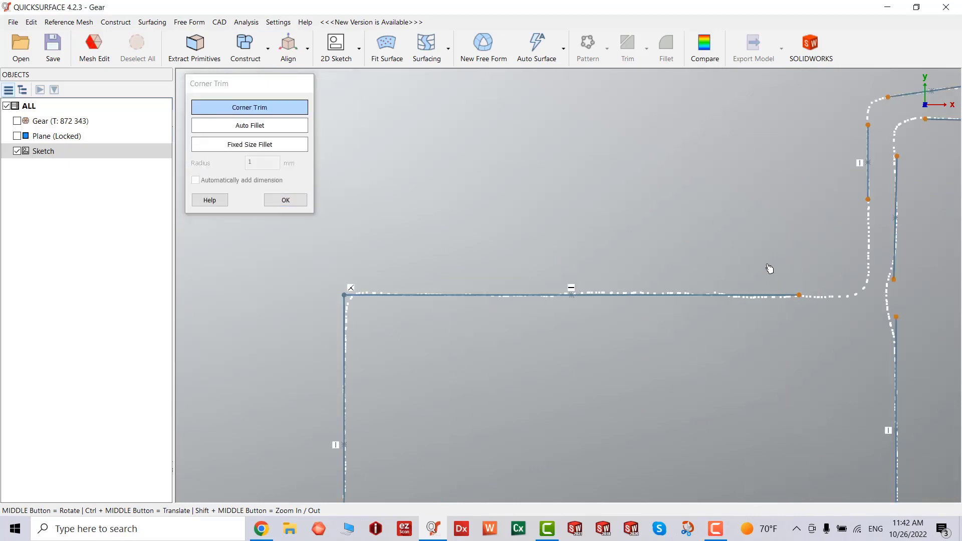
mouse_move(800, 179)
left_mouse_down()
mouse_move(874, 173)
mouse_move(869, 263)
mouse_move(740, 324)
mouse_move(782, 190)
left_mouse_up()
middle_click_drag(673, 188, 659, 150, "ctrl")
mouse_move(645, 225)
left_mouse_down()
mouse_move(835, 255)
mouse_move(539, 326)
mouse_move(539, 313)
left_mouse_up()
middle_click_drag(532, 282, 913, 248, "ctrl")
left_click_drag(614, 207, 657, 296)
mouse_move(739, 201)
middle_mouse_down("ctrl")
mouse_move(636, 404)
mouse_move(534, 501)
middle_mouse_up("ctrl")
scroll(672, 351, "down", 3)
scroll(593, 363, "up", 6)
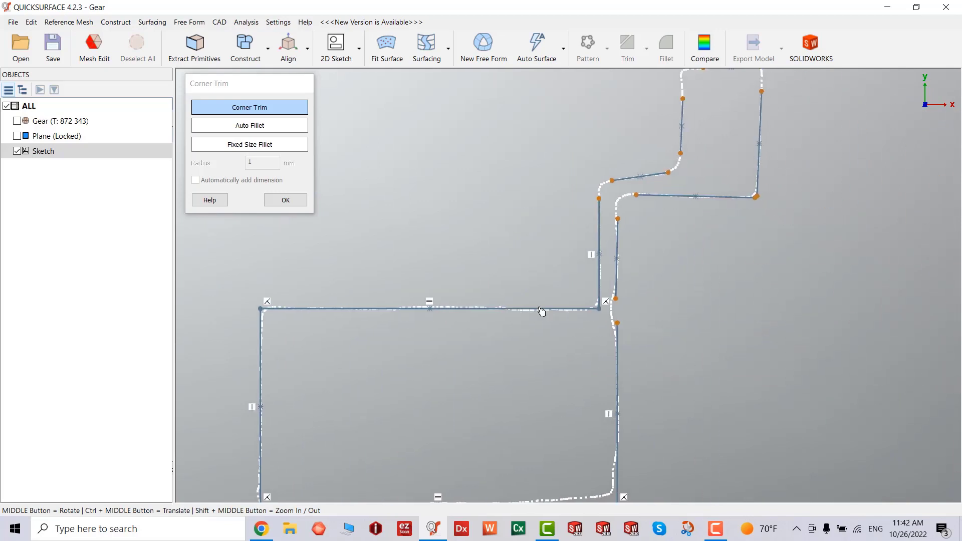
Corner-trim the outer neck wall to the sloped step and the inner neck wall to the upper block's underside.
scroll(576, 396, "down", 5)
scroll(570, 212, "up", 6)
left_click_drag(541, 219, 574, 351)
mouse_move(663, 299)
left_mouse_down()
mouse_move(737, 365)
mouse_move(709, 389)
left_mouse_up()
middle_click_drag(709, 389, 397, 361, "ctrl")
left_click_drag(804, 225, 786, 404)
Corner-trim the sloped step to the upper block's outer side and trim the block's two top corners.
middle_click_drag(581, 231, 600, 428, "ctrl")
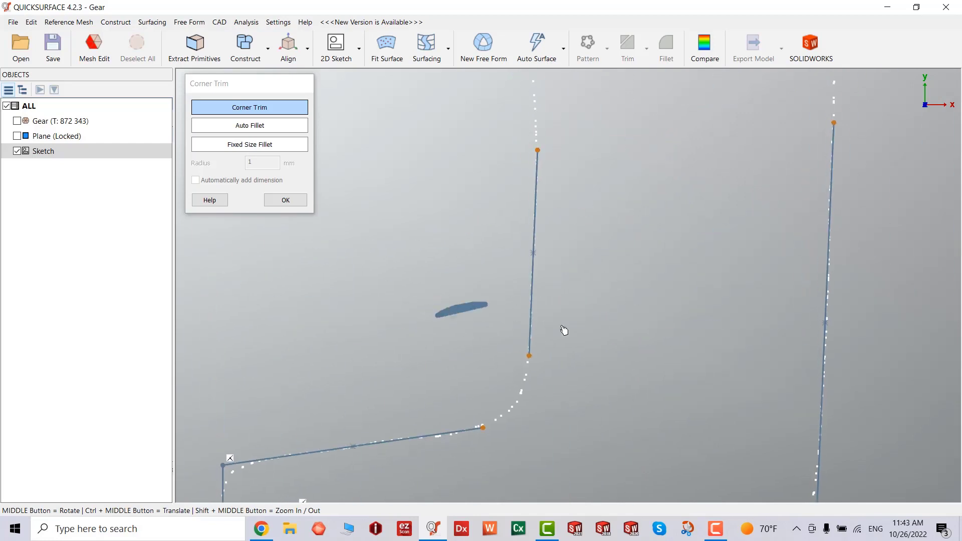
left_click_drag(595, 357, 498, 397)
middle_click_drag(576, 313, 566, 401, "ctrl")
mouse_move(501, 121)
left_mouse_down()
mouse_move(535, 331)
mouse_move(499, 239)
left_mouse_up()
mouse_move(795, 114)
left_mouse_down()
mouse_move(917, 346)
mouse_move(675, 168)
mouse_move(678, 160)
left_mouse_up()
scroll(661, 338, "down", 8)
scroll(634, 273, "up", 5)
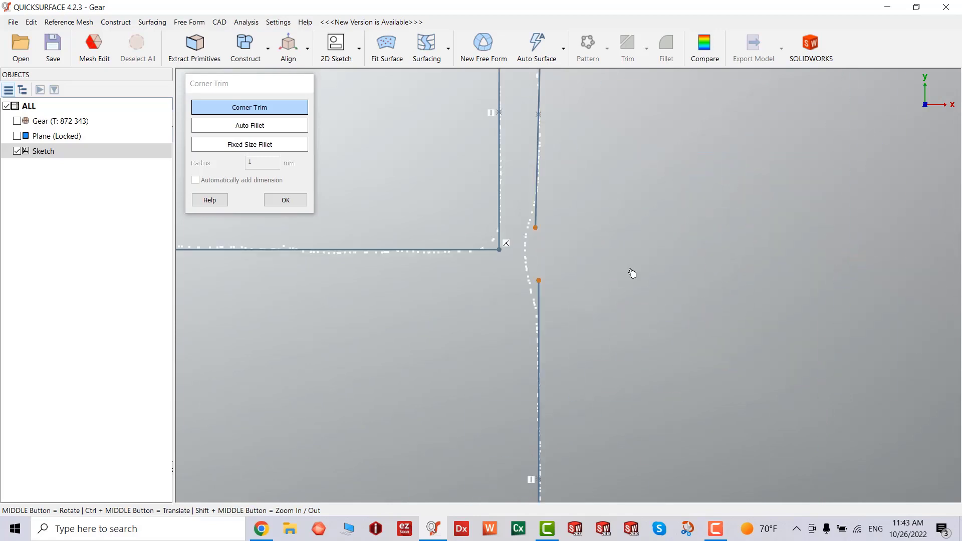
left_click(285, 200)
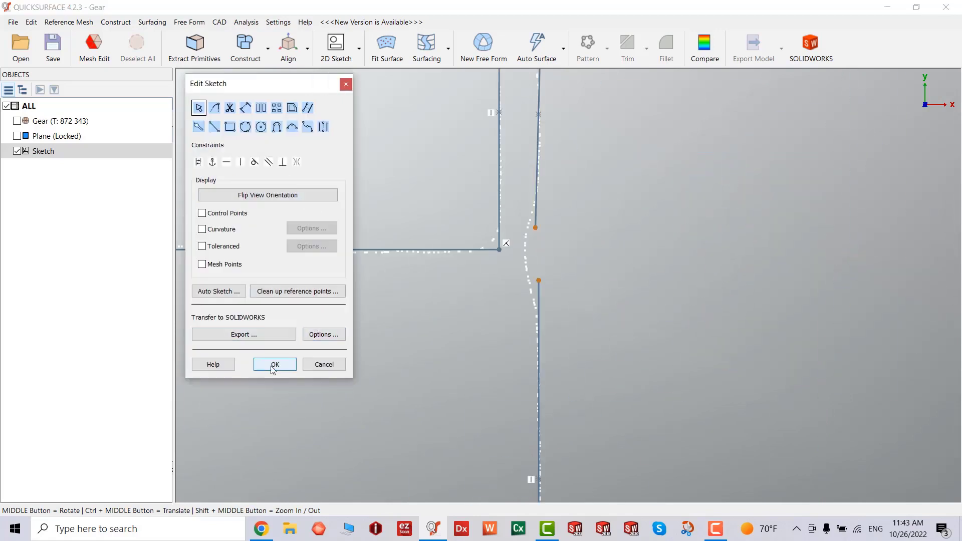
Join the open endpoints of the two inner wall lines to close the profile, and finish the sketch.
left_click_drag(539, 282, 536, 228)
scroll(594, 299, "down", 5)
scroll(593, 285, "up", 3)
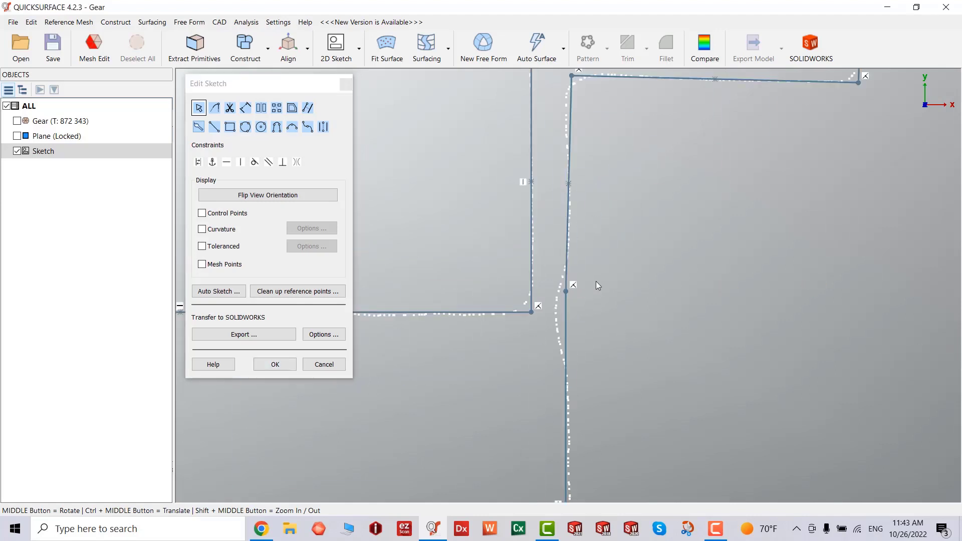
scroll(597, 281, "down", 4)
scroll(574, 282, "up", 3)
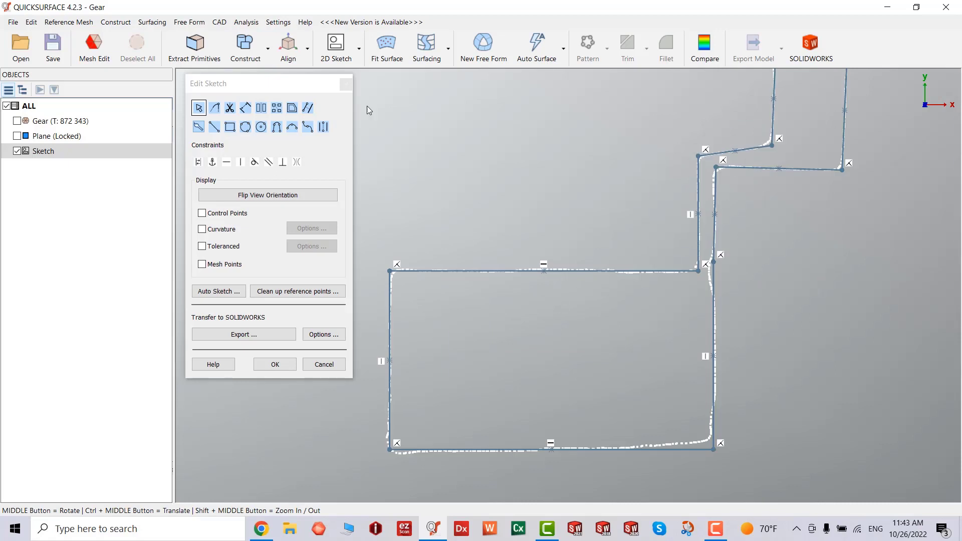
left_click(275, 364)
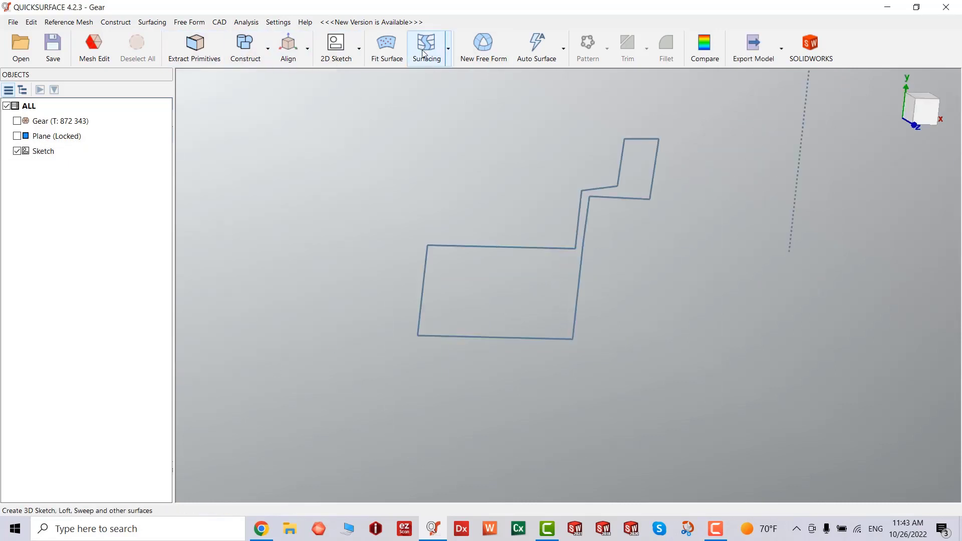
Revolve the closed profile sketch about its construction axis into a solid body.
left_click(577, 260)
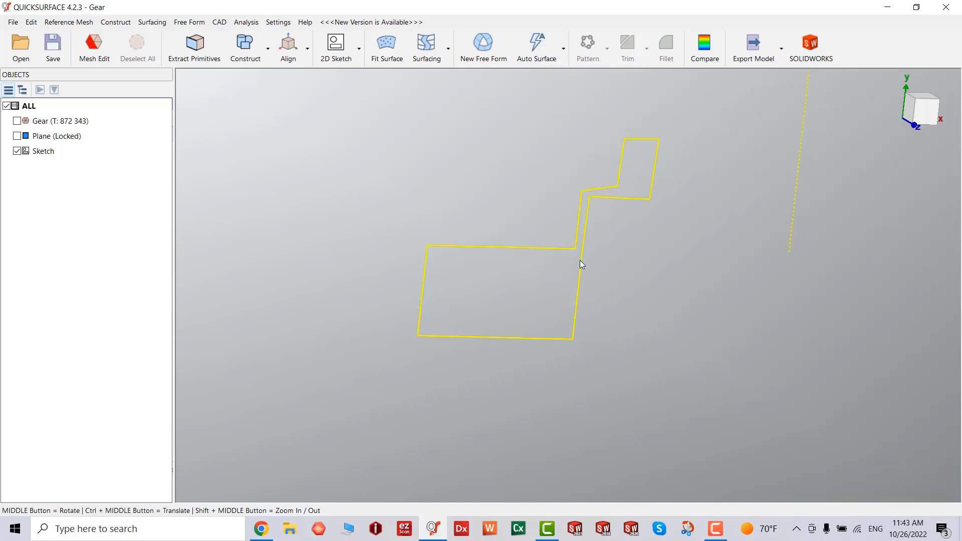
left_click(621, 242)
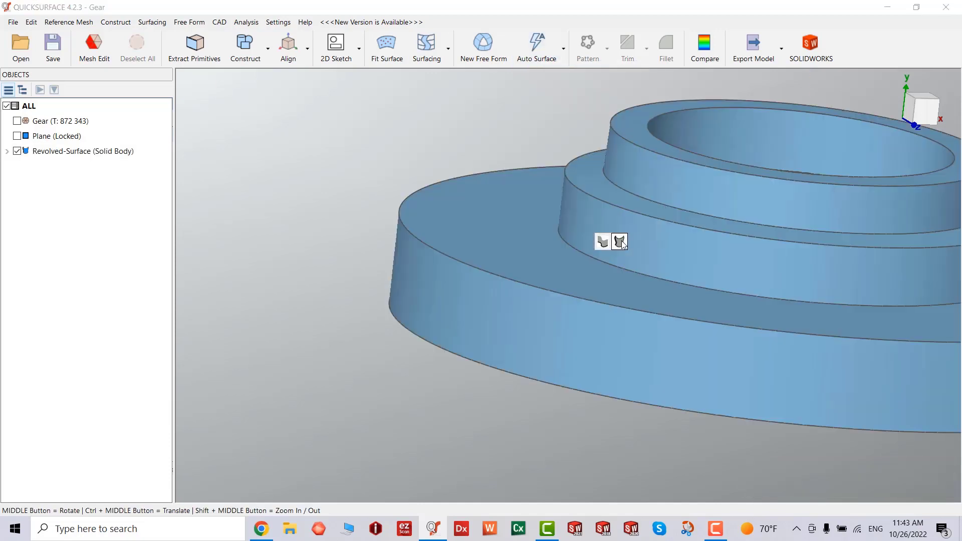
Show the gear scan and compare it with the revolved body at 0.635 mm tolerance, checking the deviation on the faces and teeth.
left_click(703, 40)
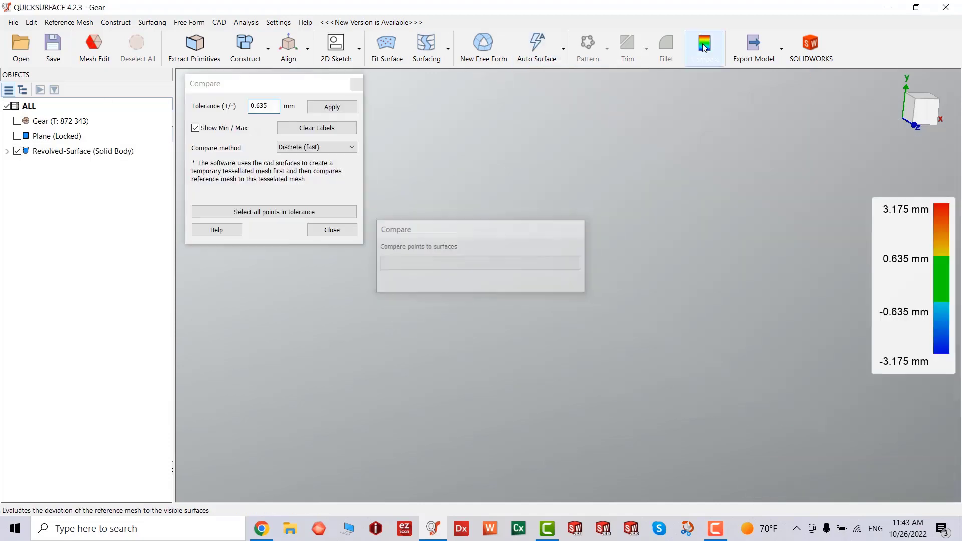
left_click(319, 111)
left_click(17, 122)
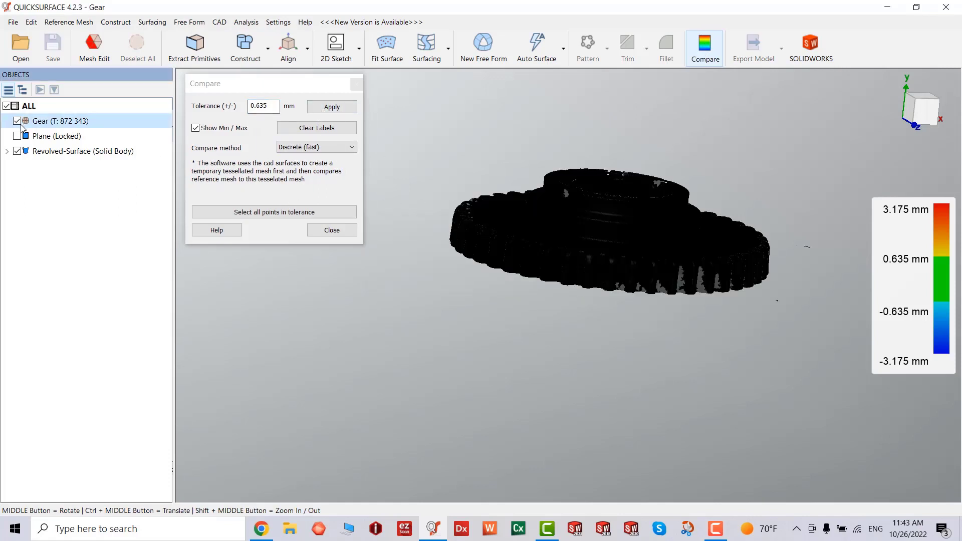
left_click(17, 137)
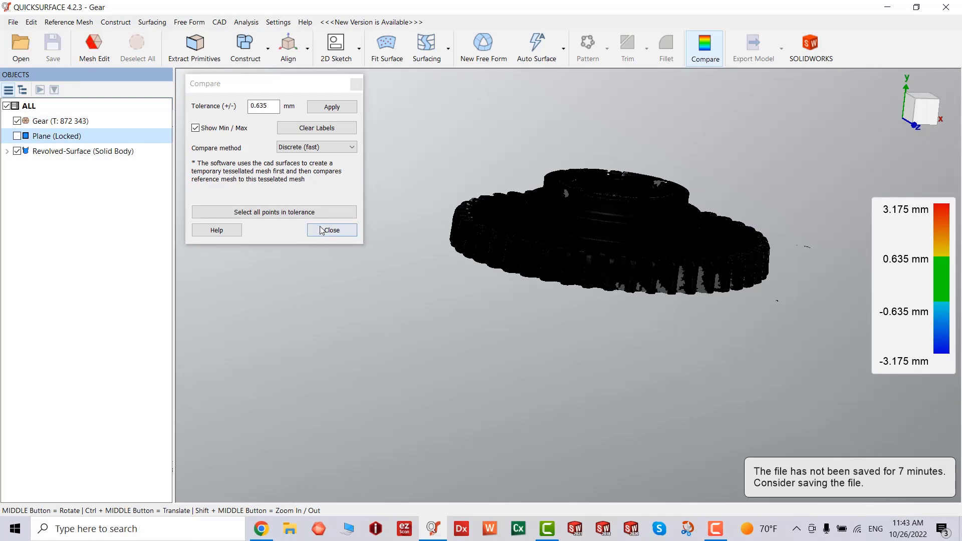
left_click(345, 112)
middle_click_drag(569, 181, 519, 57)
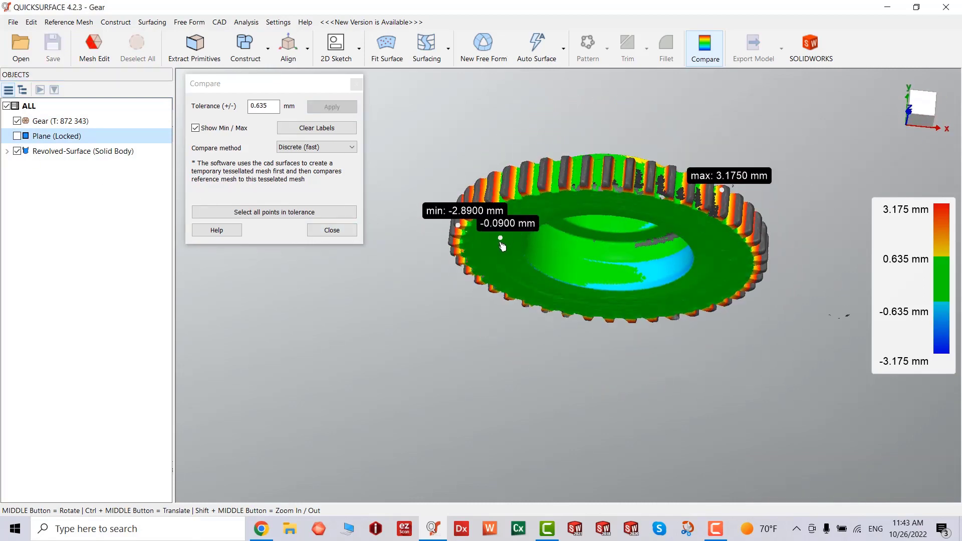
middle_click_drag(533, 227, 239, 247)
left_click(332, 230)
Edit the revolved body's sketch, moving the lower block's outer vertical line outward past the scanned tooth tips, and accept the change.
right_click(56, 151)
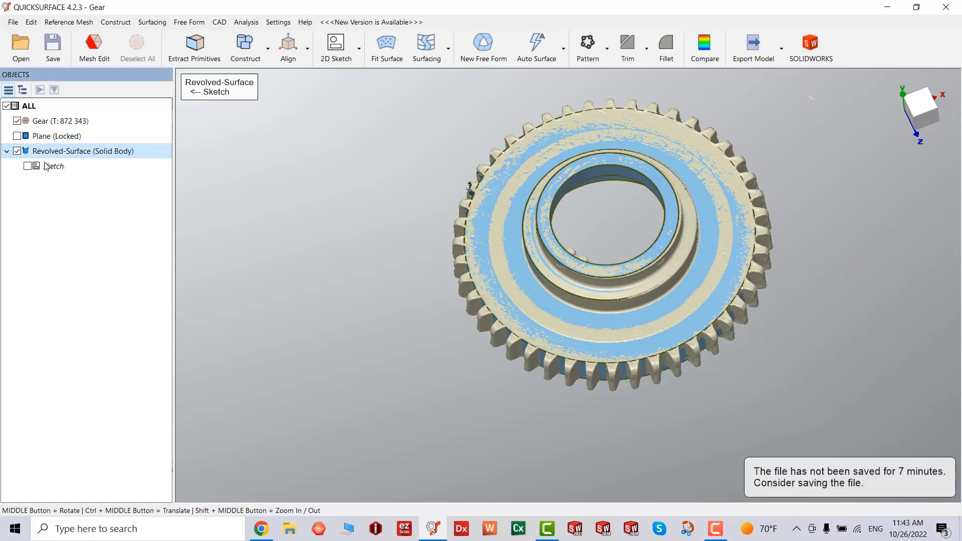
double_click(46, 166)
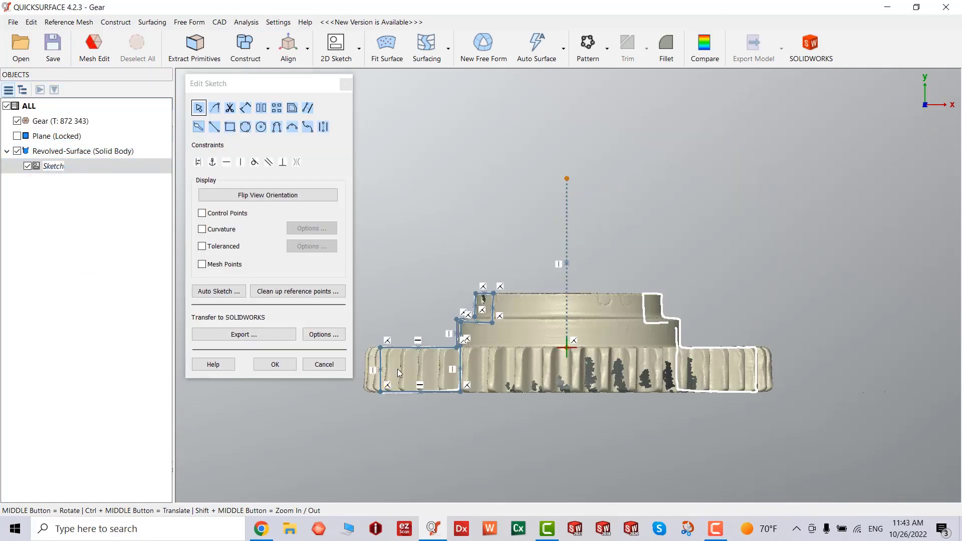
scroll(398, 368, "up", 6)
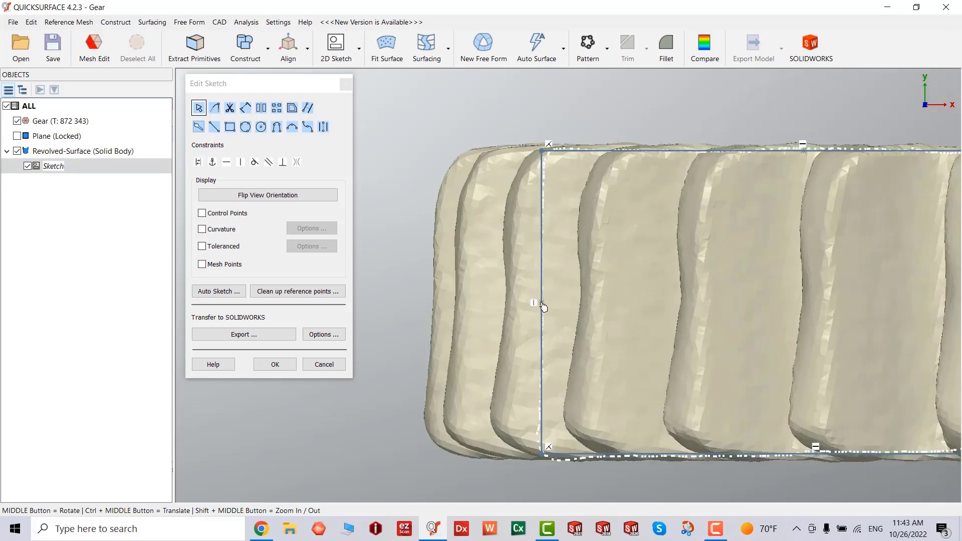
left_click_drag(543, 306, 424, 309)
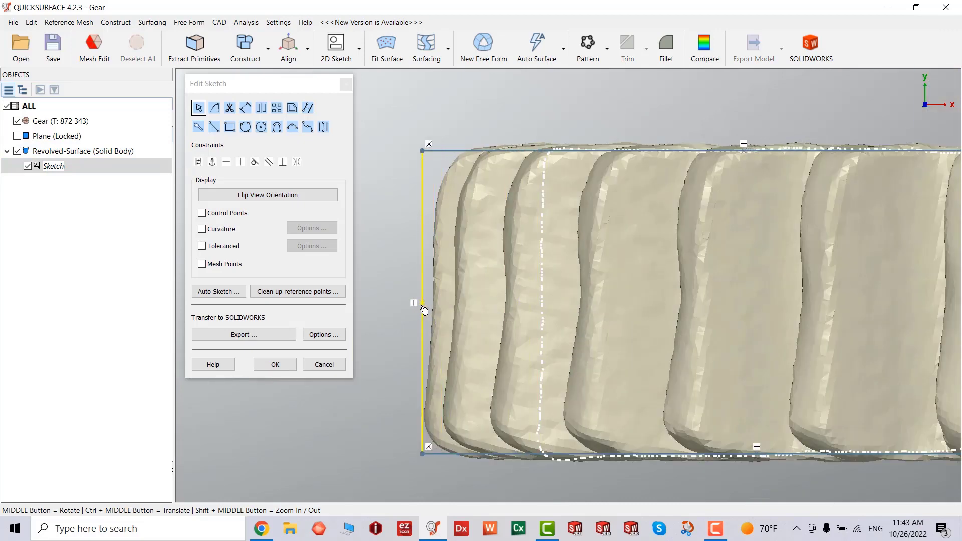
left_click(275, 365)
Start a 2D sketch on the flat face of the toothed disc on the hub side.
scroll(563, 266, "down", 5)
scroll(597, 247, "up", 5)
middle_click_drag(576, 216, 603, 279)
left_click(577, 176)
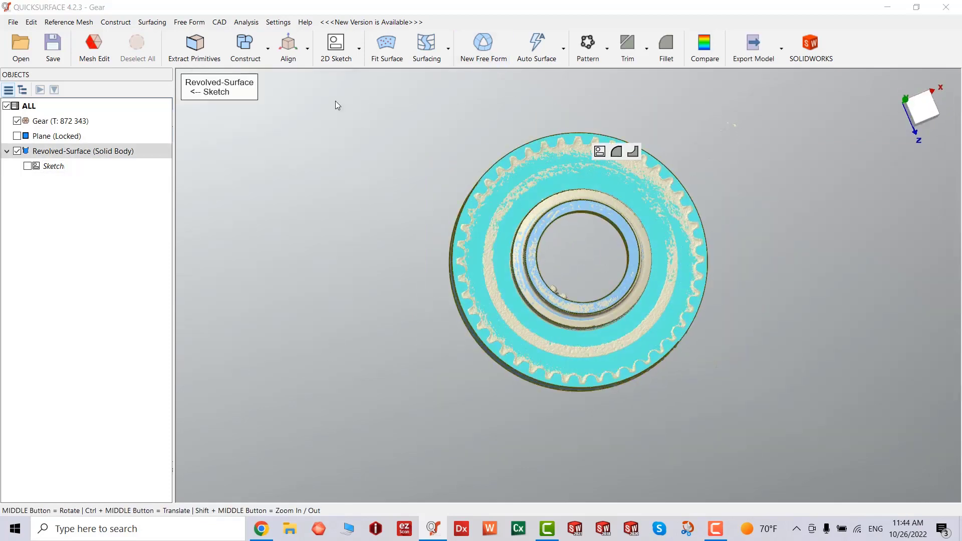
left_click(917, 114)
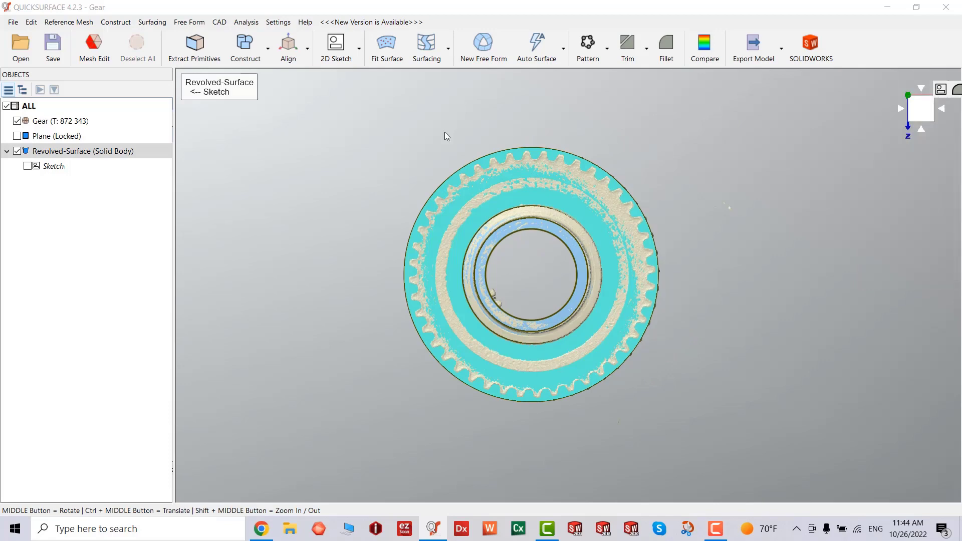
left_click(358, 49)
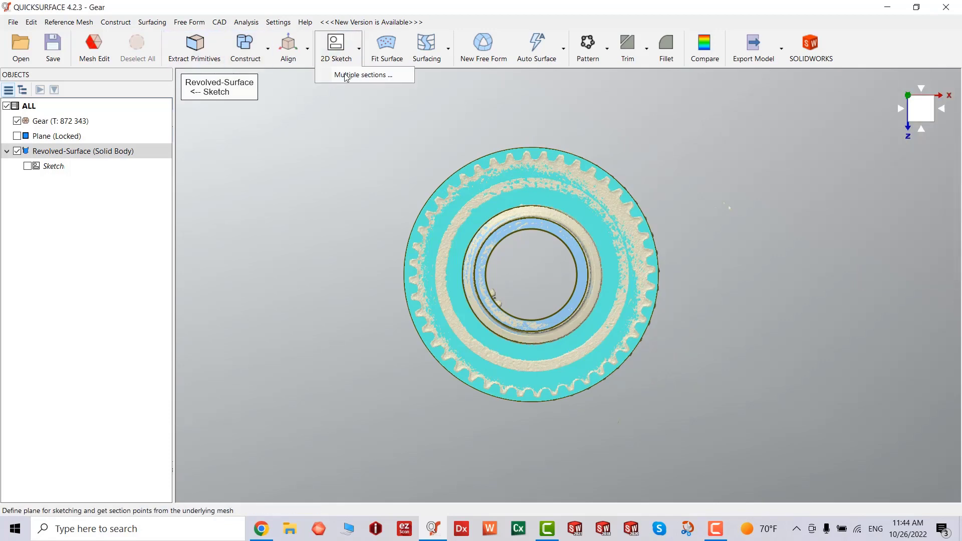
left_click(336, 45)
Offset the slicing plane by -0.452 mm so it cuts the teeth cleanly, and create the sketch for an extruded surface.
scroll(544, 269, "up", 5)
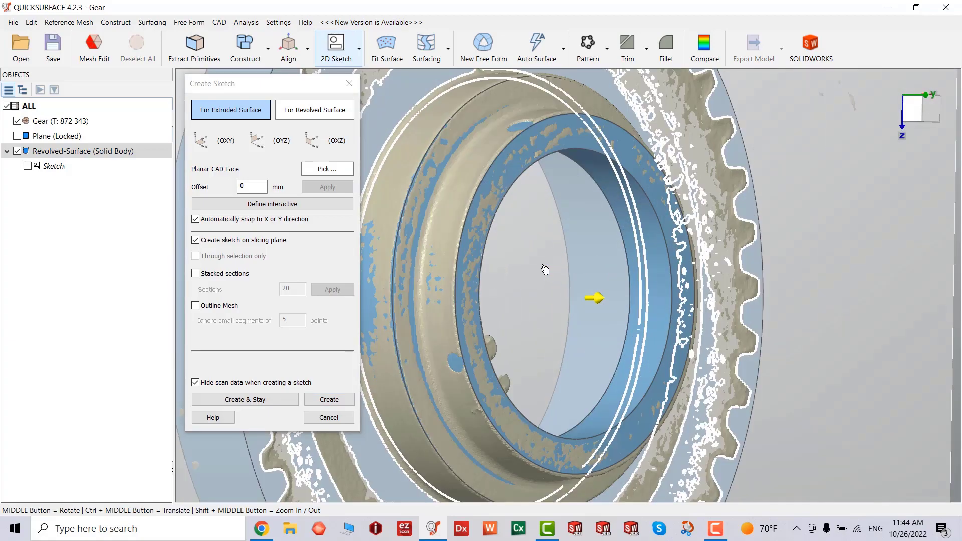
middle_click_drag(543, 269, 602, 304)
scroll(571, 296, "down", 6)
scroll(582, 283, "up", 5)
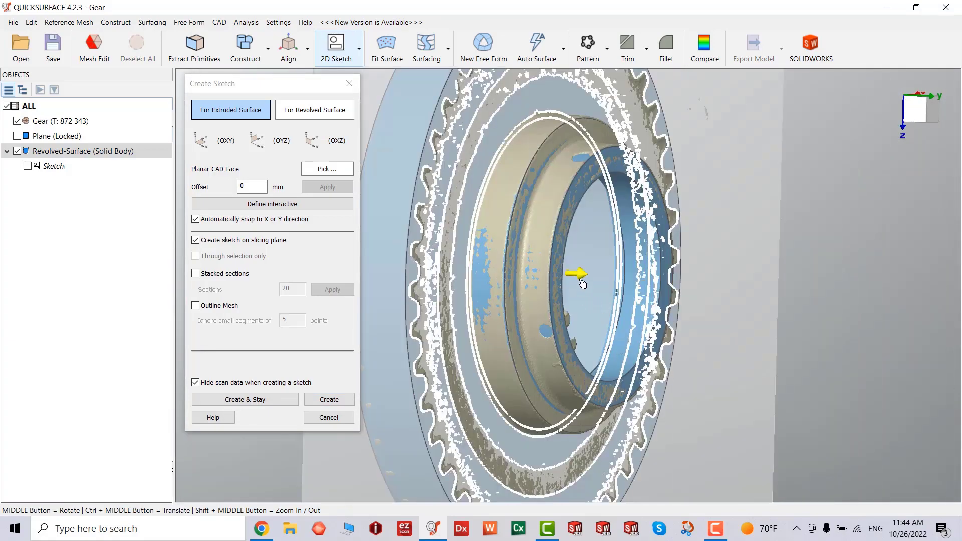
left_click_drag(580, 280, 606, 276)
scroll(598, 278, "down", 2)
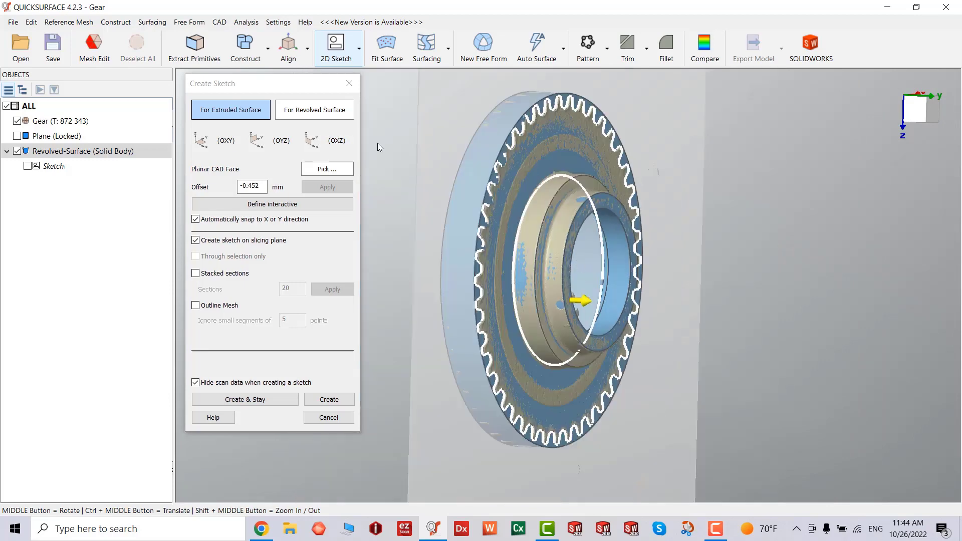
left_click(329, 400)
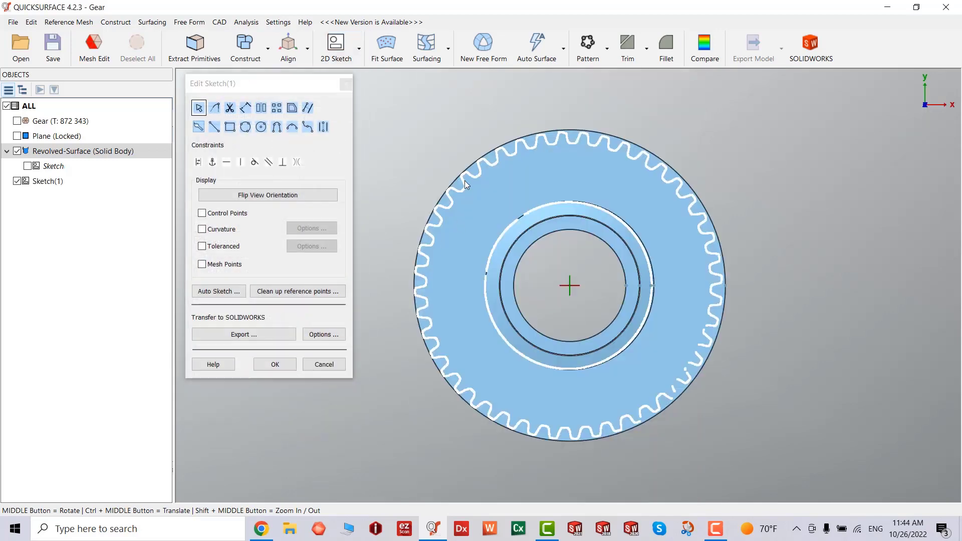
Hide the revolved body so only the scanned tooth outline remains as the sketch reference.
scroll(570, 149, "up", 4)
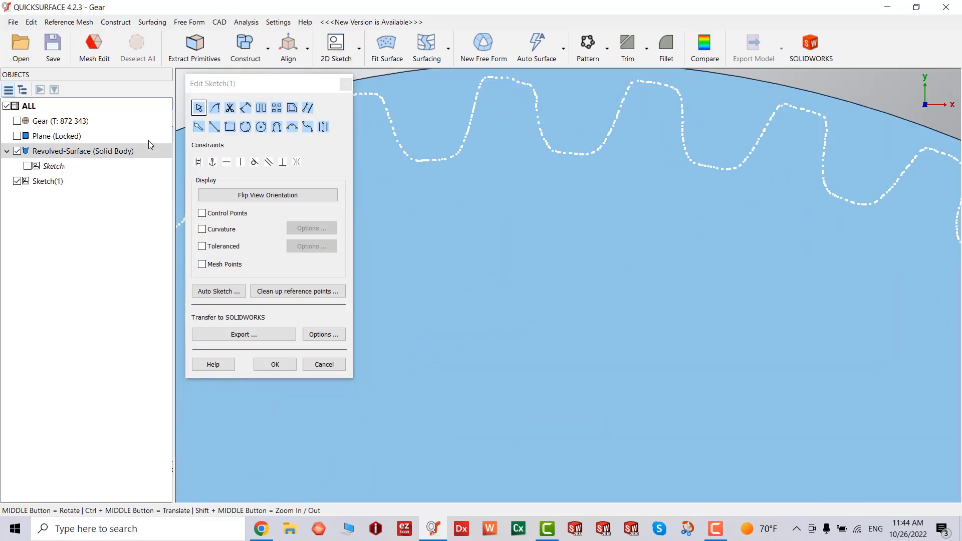
left_click(16, 150)
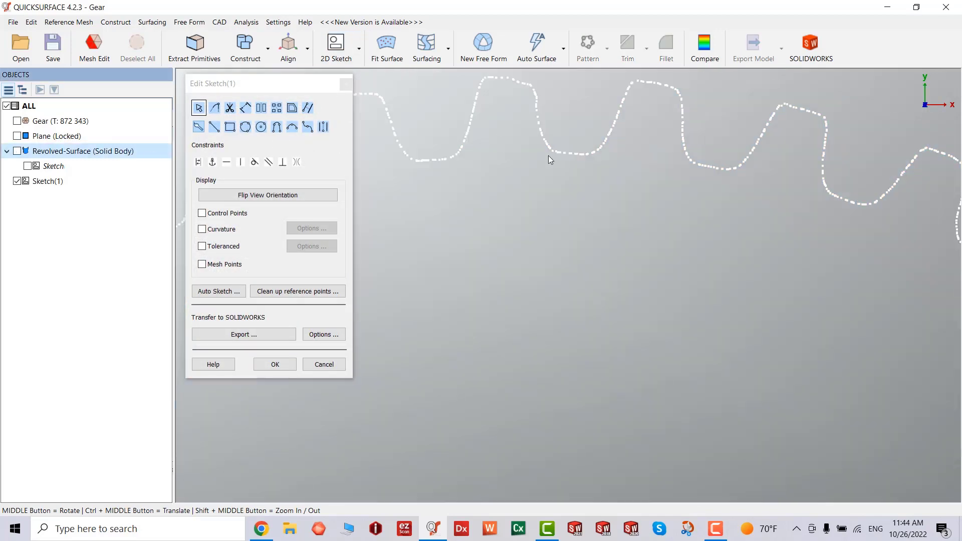
scroll(548, 155, "down", 3)
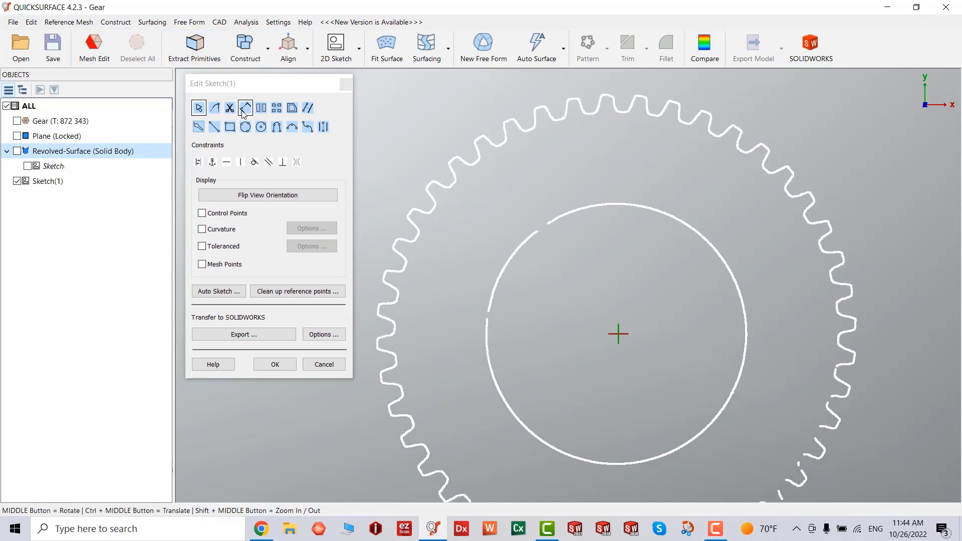
Fit straight lines to both flanks and the bottom of one tooth gap at the top of the gear outline.
left_click(198, 127)
scroll(606, 101, "up", 3)
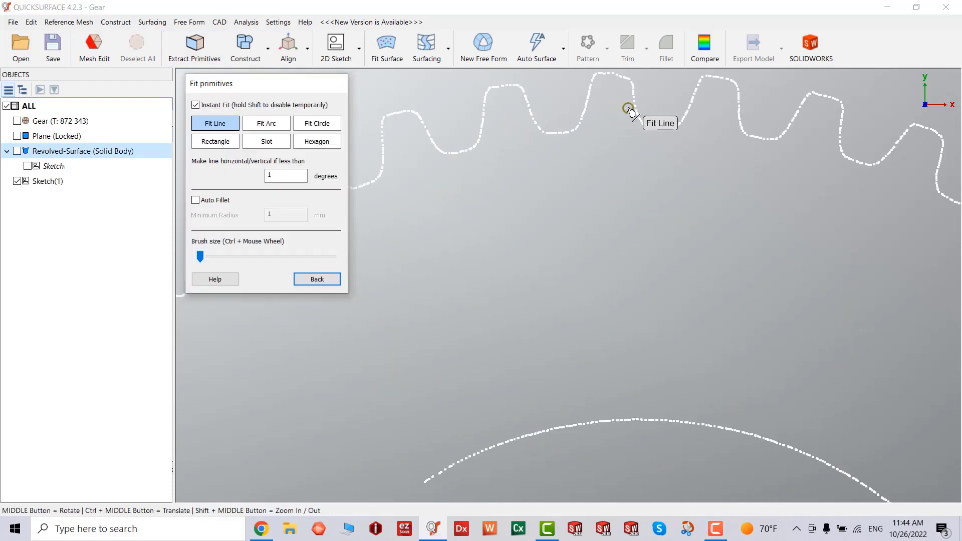
scroll(565, 134, "down", 4)
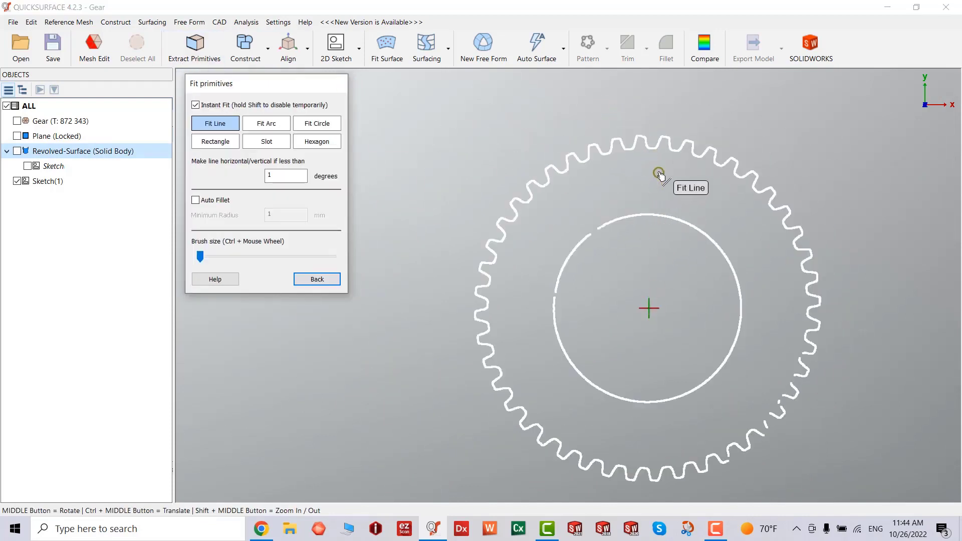
scroll(652, 166, "up", 4)
mouse_move(599, 81)
left_mouse_down()
mouse_move(611, 124)
mouse_move(650, 125)
left_mouse_up()
left_click_drag(671, 80, 654, 120)
middle_click_drag(644, 101, 598, 203, "ctrl")
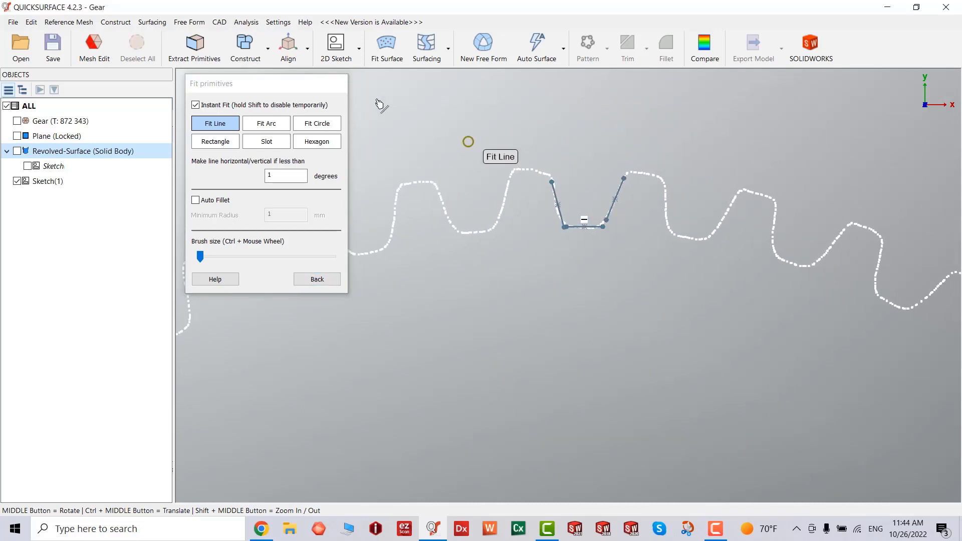
left_click(315, 279)
Draw a horizontal line above the tooth gap, spanning wider than its opening.
left_click(541, 141)
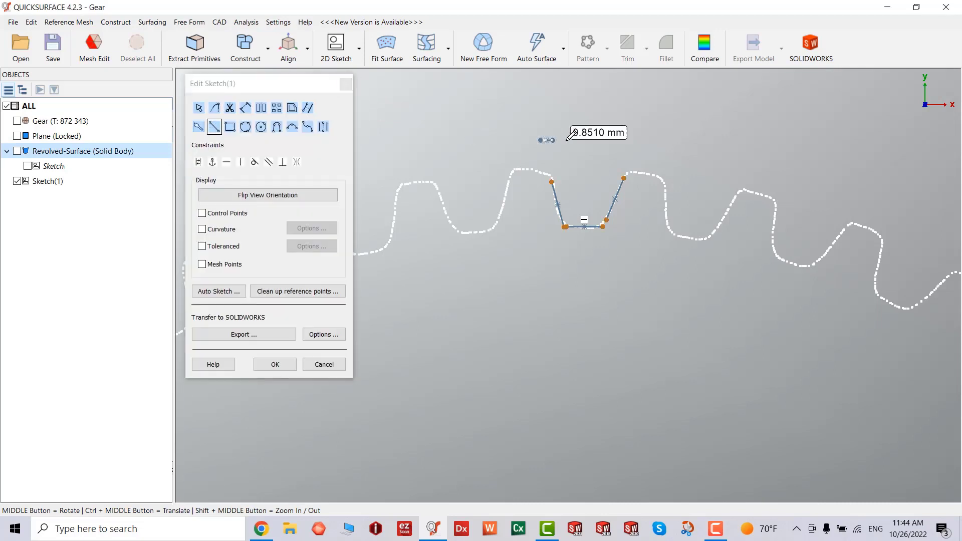
left_click(633, 140)
key("Escape")
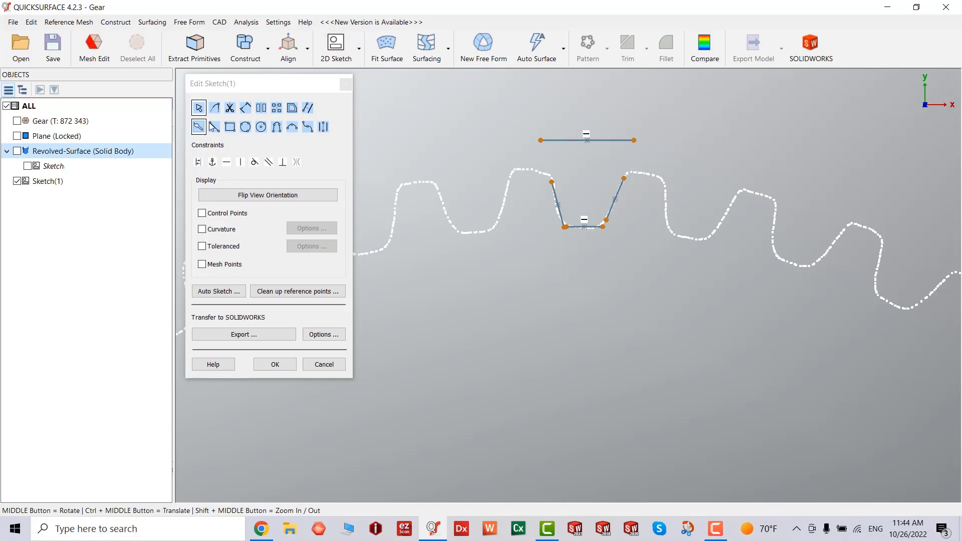
Try to corner-trim the tooth gap's two flank lines with the horizontal lines above and below.
left_click(214, 107)
left_click(544, 141)
left_click(556, 203)
mouse_move(633, 122)
left_mouse_down()
mouse_move(613, 196)
mouse_move(627, 196)
left_mouse_up()
scroll(565, 221, "up", 6)
mouse_move(501, 201)
left_mouse_down()
mouse_move(762, 244)
mouse_move(503, 215)
left_mouse_up()
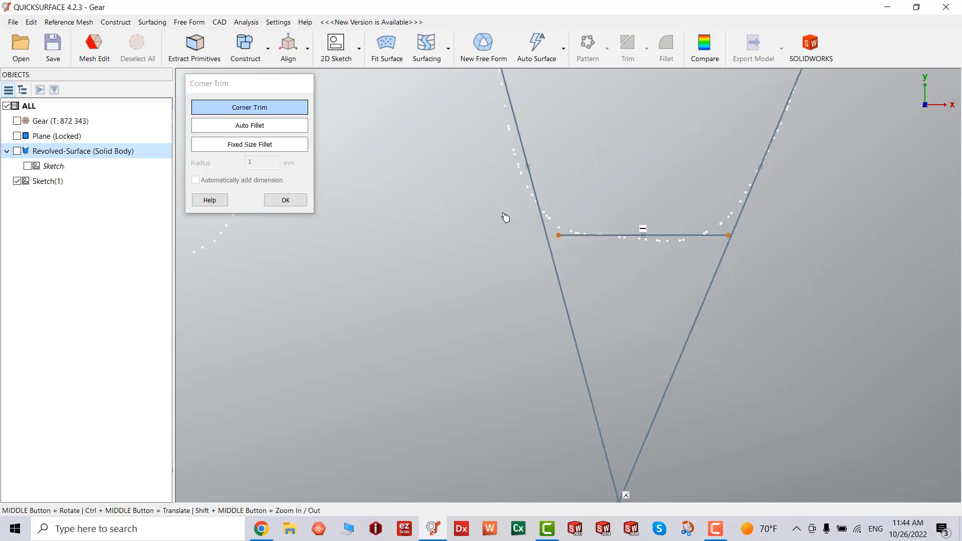
left_click(275, 202)
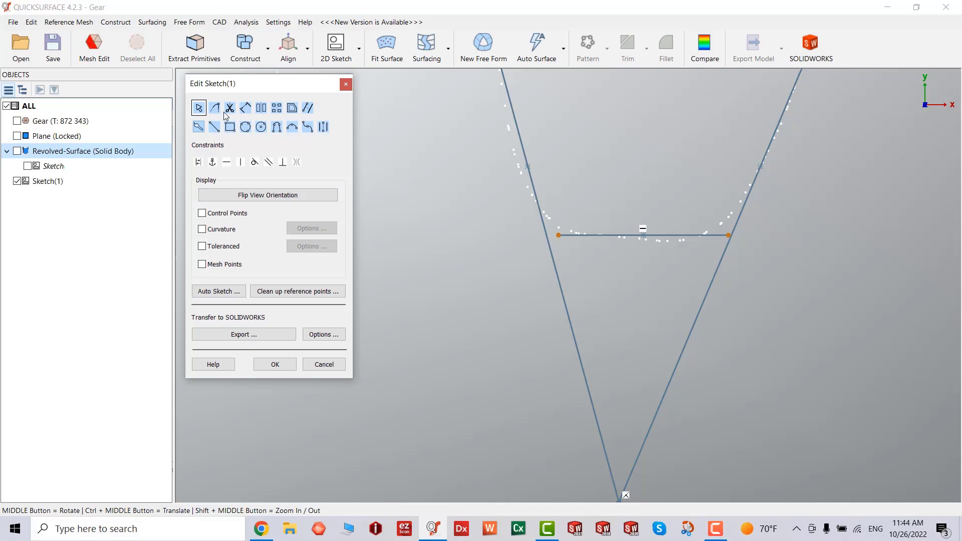
Trim away both extended flank lines, keeping the tooth gap's upper and lower horizontal lines.
left_click_drag(525, 293, 802, 304)
scroll(605, 262, "down", 9)
scroll(607, 257, "up", 5)
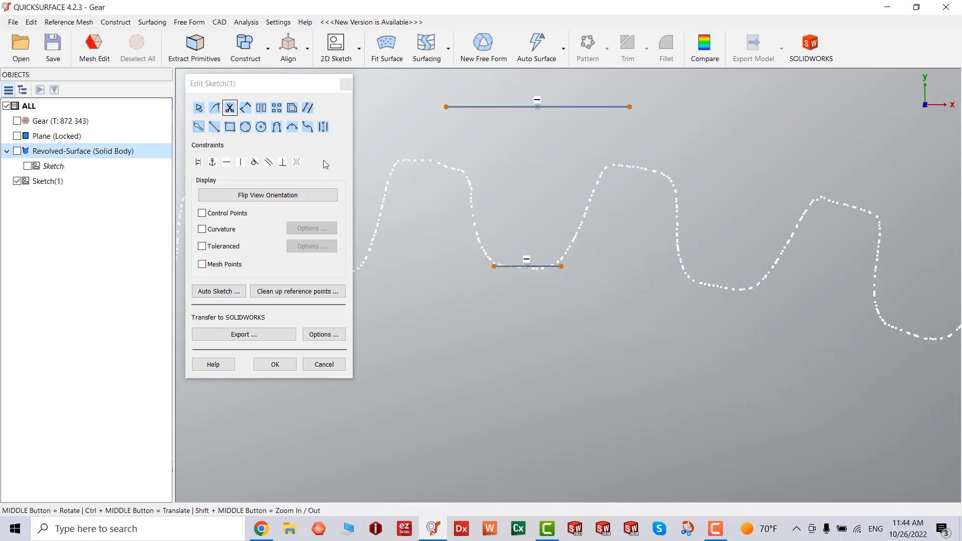
Fit new straight lines to the upper portions of the tooth gap's left and right flanks.
left_click(213, 128)
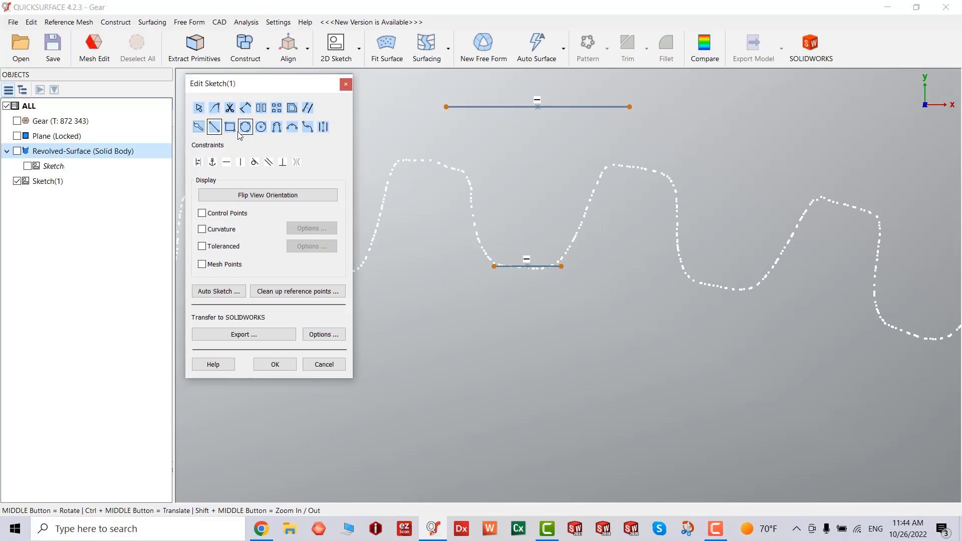
left_click(199, 127)
left_click_drag(468, 176, 473, 215)
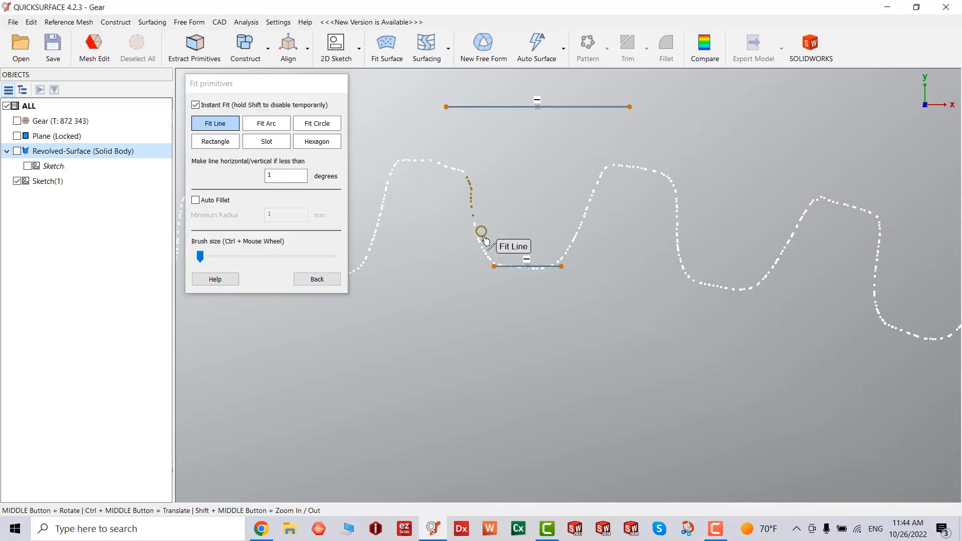
left_click_drag(602, 176, 582, 226)
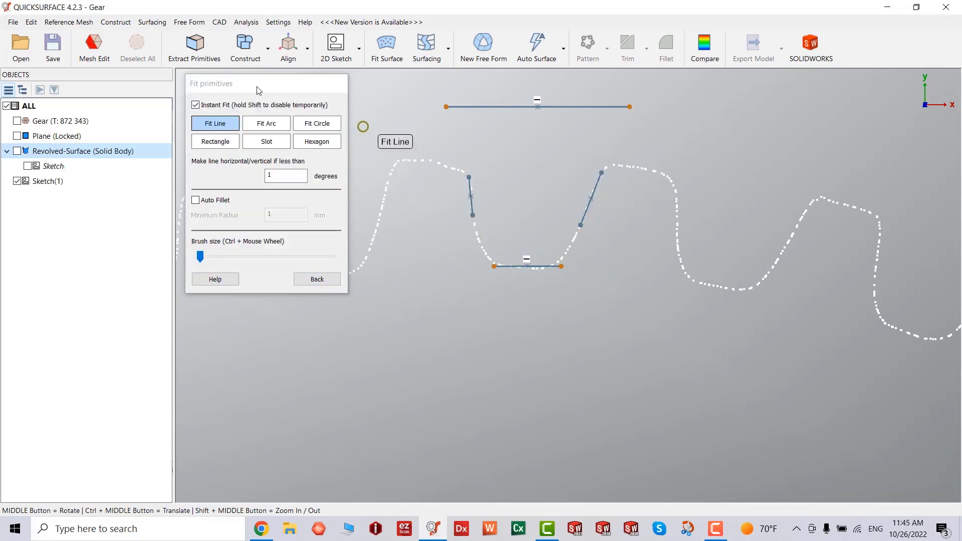
left_click(317, 279)
Extend both flank lines down to the gap's bottom line and corner-trim the remaining corners into a closed trapezoid.
left_click_drag(478, 220, 480, 277)
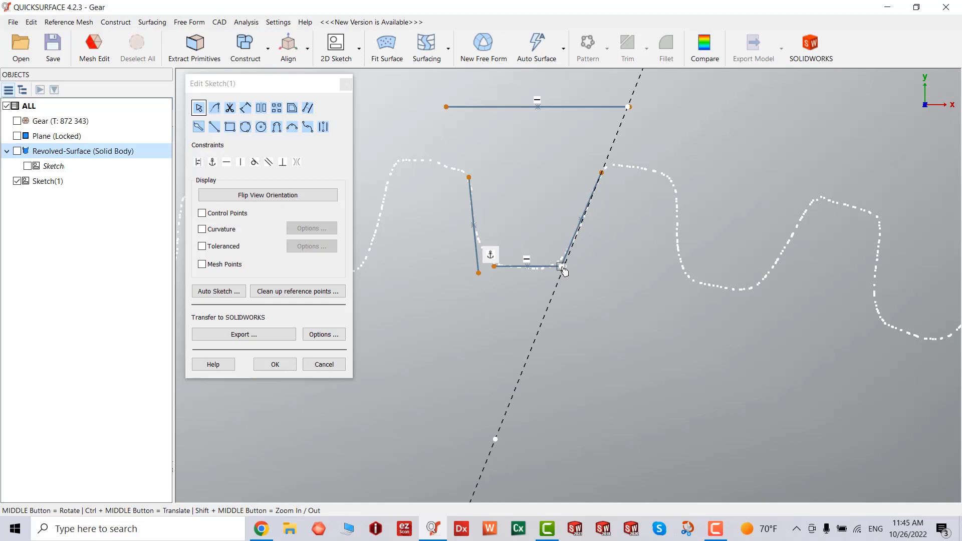
left_click(215, 108)
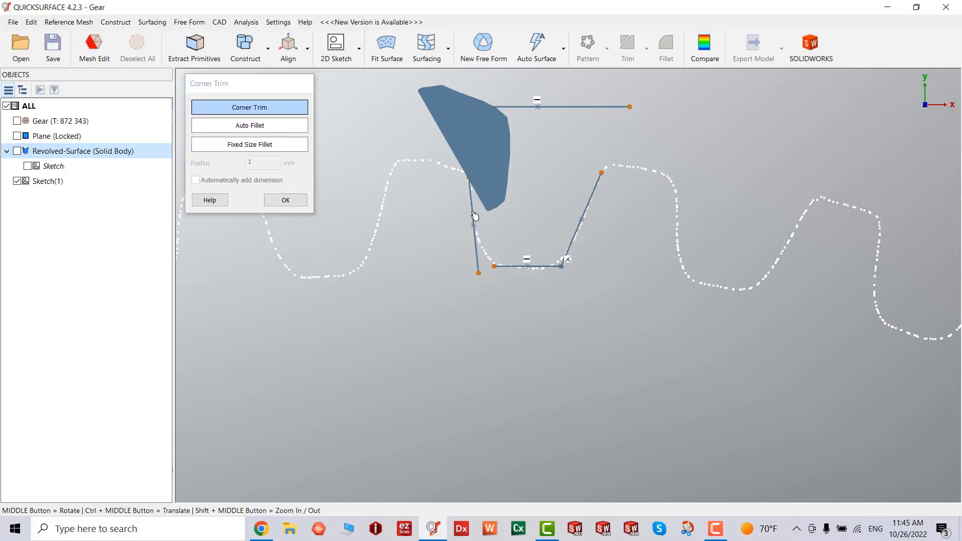
left_click(498, 235)
left_click(436, 299)
left_click(657, 103)
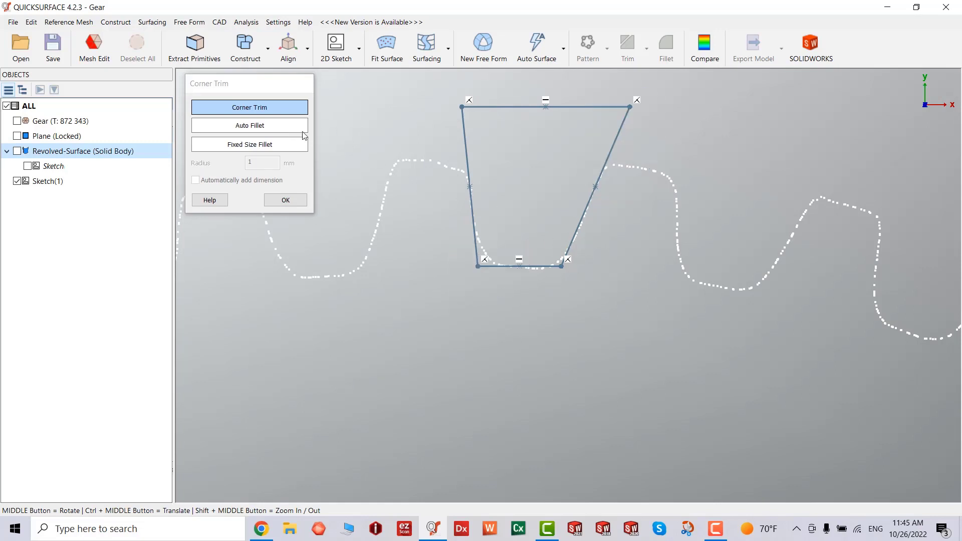
left_click(283, 201)
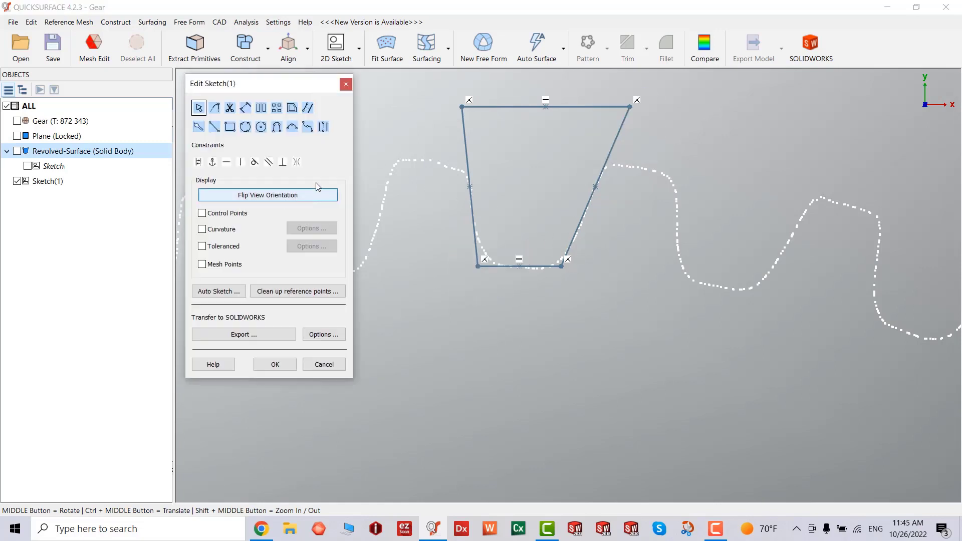
Show the scanned gear mesh behind the trapezoidal tooth-gap sketch and finish the sketch.
left_click(18, 151)
left_click(17, 151)
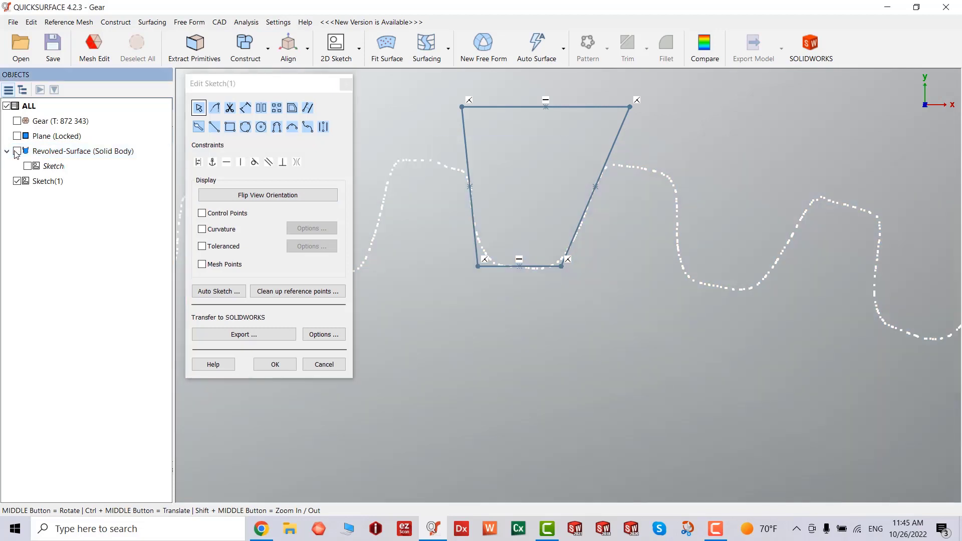
left_click(17, 121)
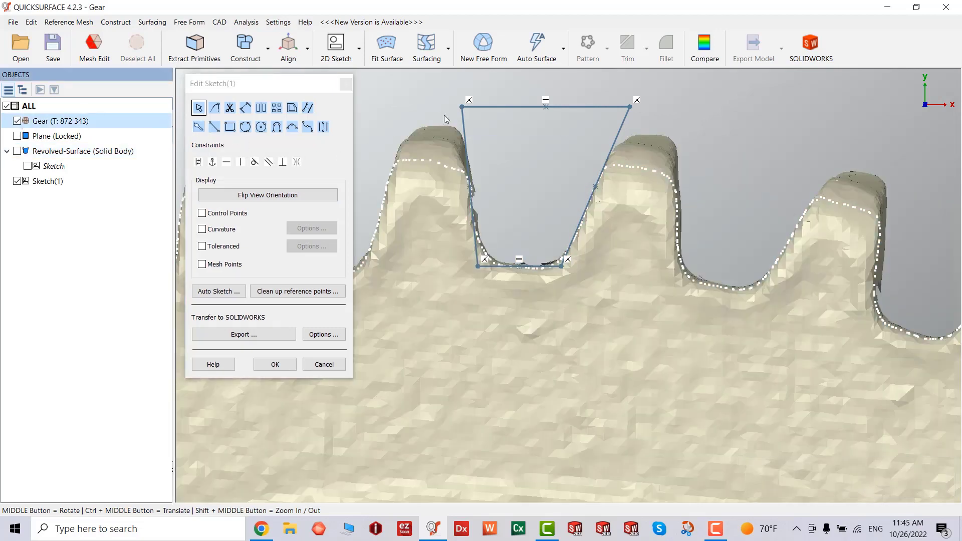
left_click(274, 365)
Extrude the tooth-gap sketch as a solid across the gear's thickness, with Depth 1 of 2.274 mm and Depth 2 of about 14.6 mm.
middle_click_drag(450, 175, 304, 144)
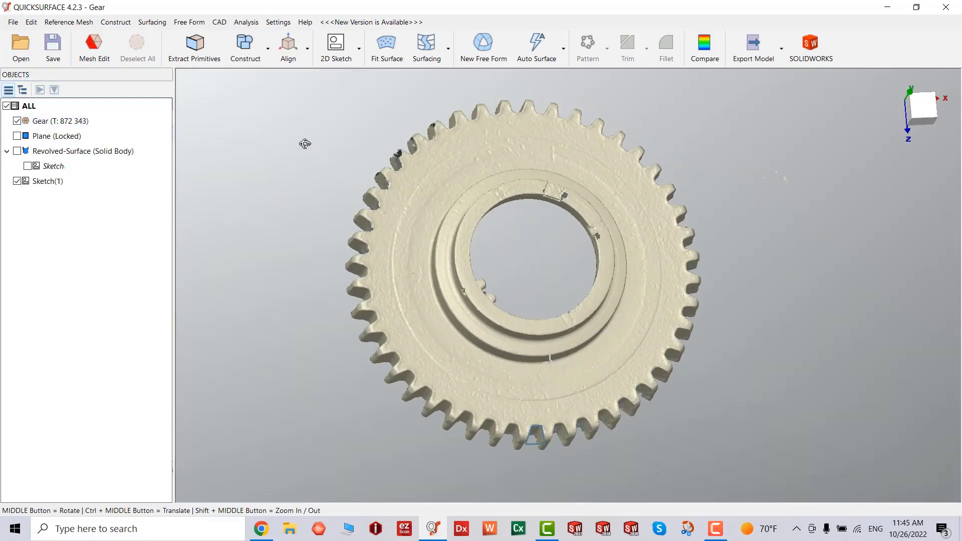
middle_click_drag(549, 248, 559, 286)
middle_click_drag(558, 286, 574, 306)
left_click(523, 457)
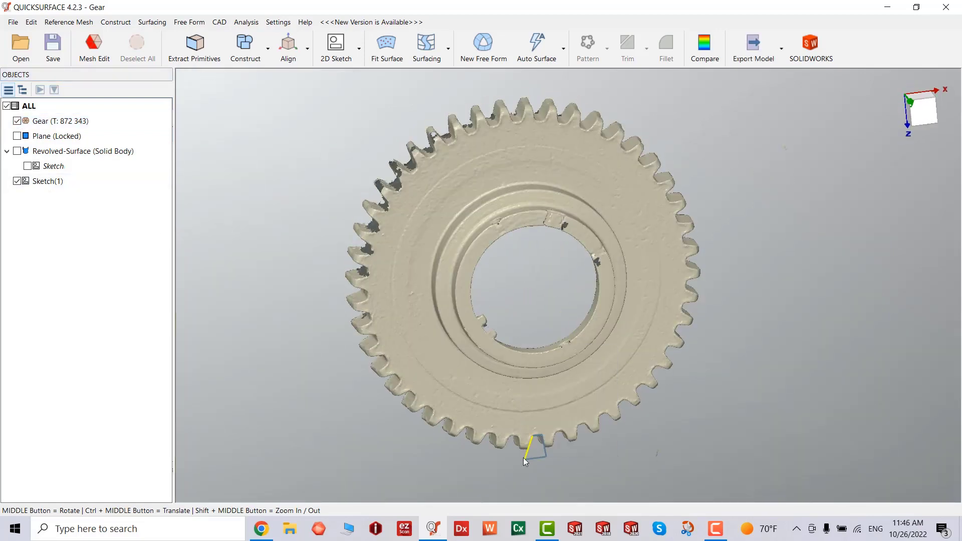
right_click(525, 454)
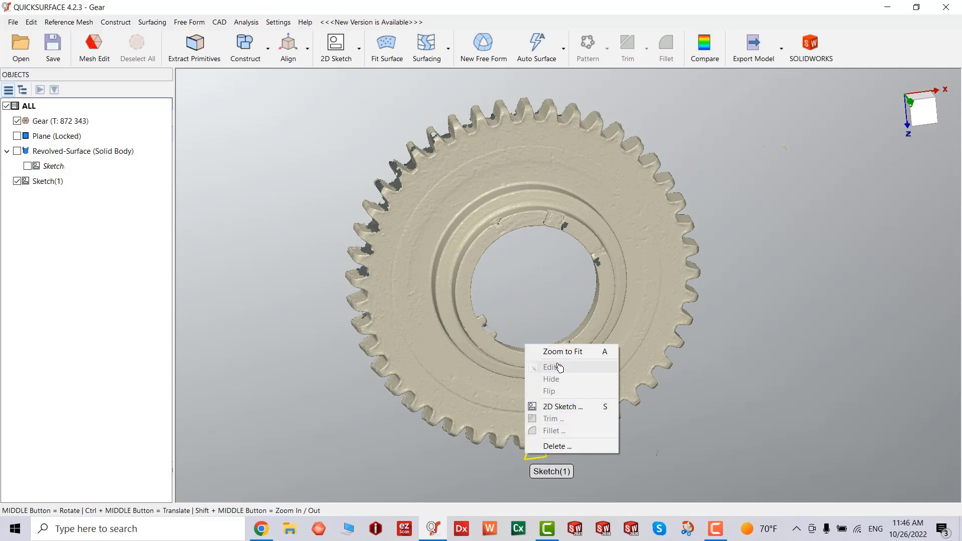
left_click(537, 462)
left_click(554, 444)
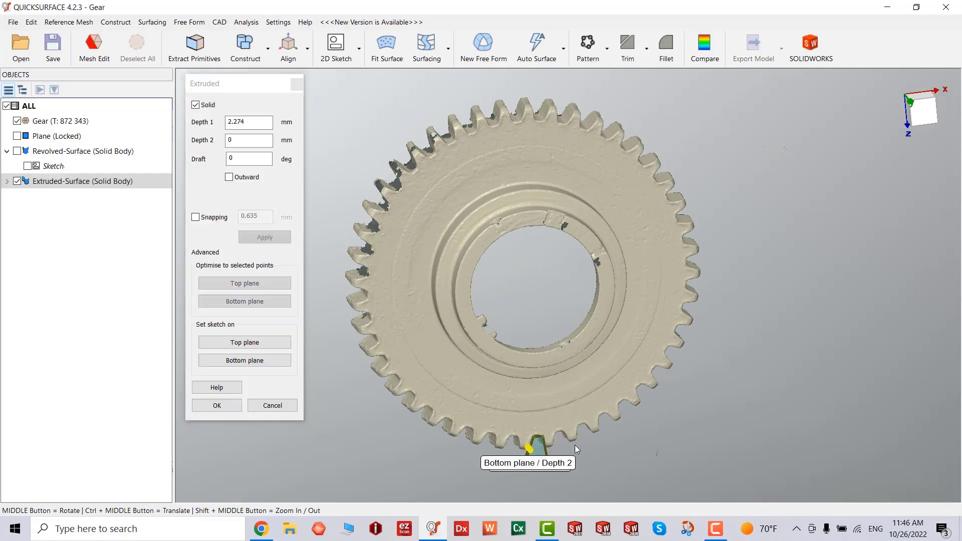
middle_click_drag(530, 378, 837, 326)
scroll(611, 425, "up", 5)
middle_click_drag(567, 330, 667, 155, "ctrl")
left_click_drag(563, 309, 422, 321)
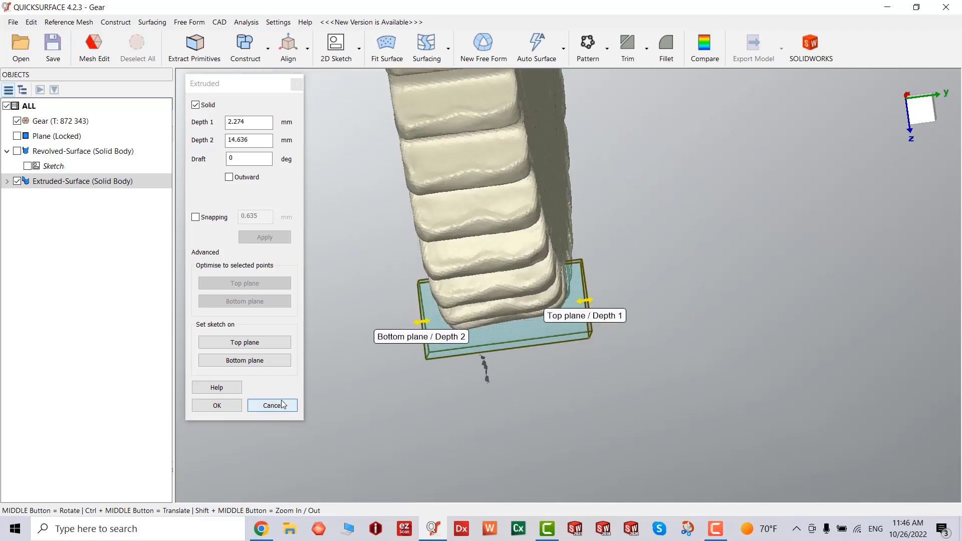
left_click(228, 409)
Show the revolved gear body together with the scanned mesh and the extruded tooth-gap solid.
middle_click_drag(395, 249, 756, 171)
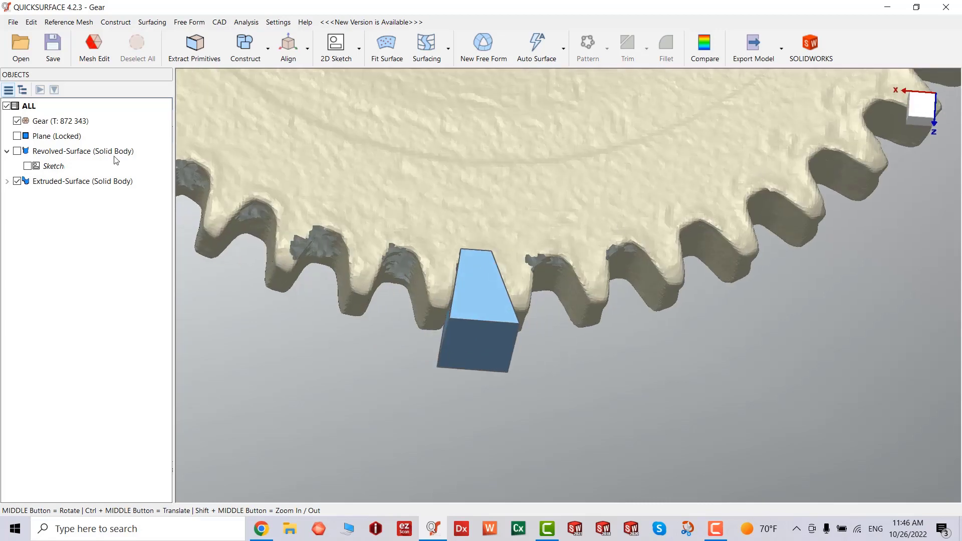
left_click(17, 136)
left_click(17, 135)
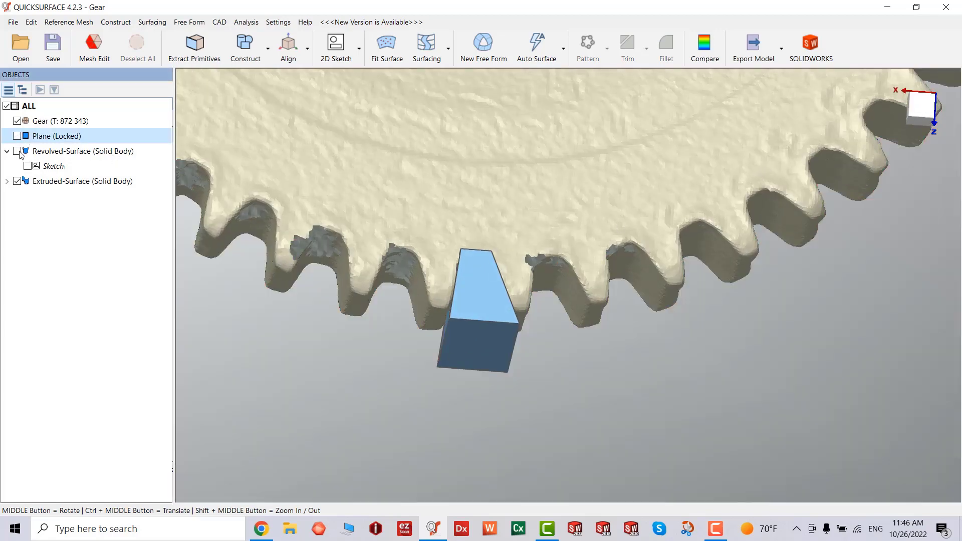
left_click(17, 151)
Create a circular pattern of the extruded tooth-gap solid about the reference line, with 44 instances over 360 degrees.
scroll(418, 274, "down", 5)
middle_click_drag(408, 202, 363, 149)
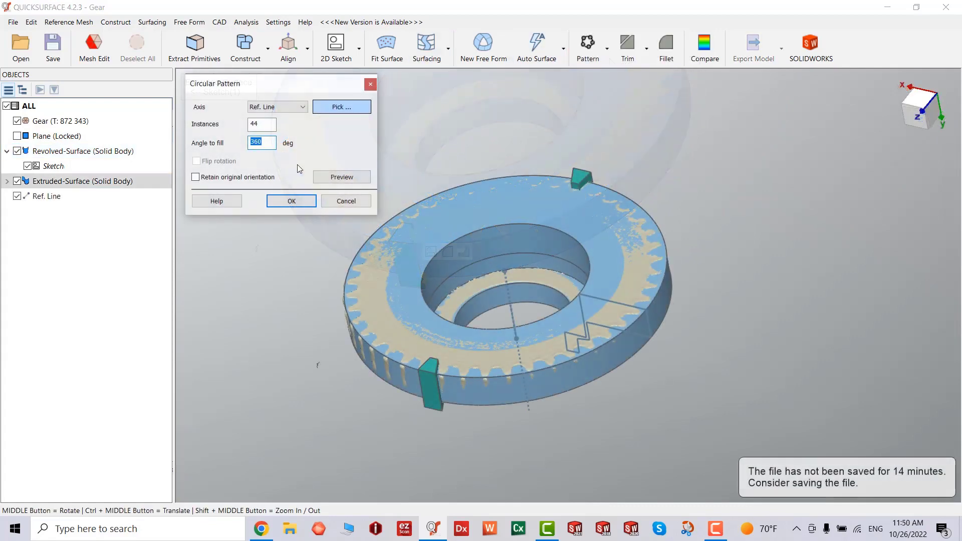
left_click(342, 177)
middle_click_drag(478, 252, 547, 436)
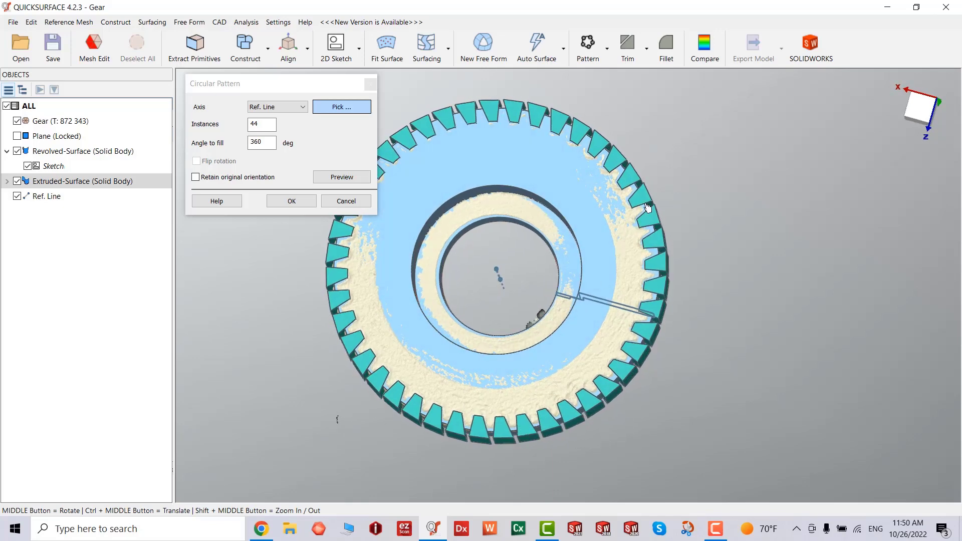
scroll(604, 254, "up", 5)
scroll(591, 261, "down", 6)
middle_click_drag(575, 260, 597, 181)
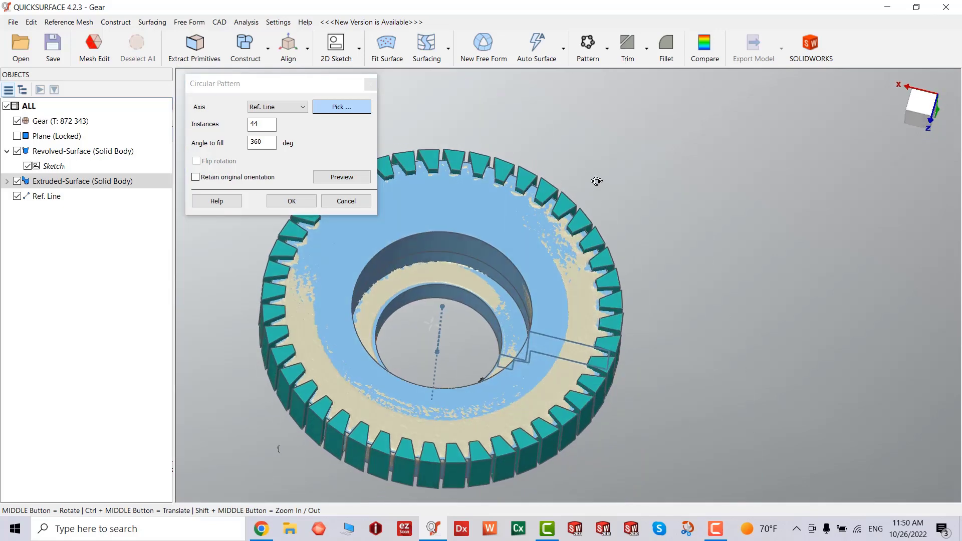
left_click(293, 203)
middle_click_drag(351, 280, 396, 321)
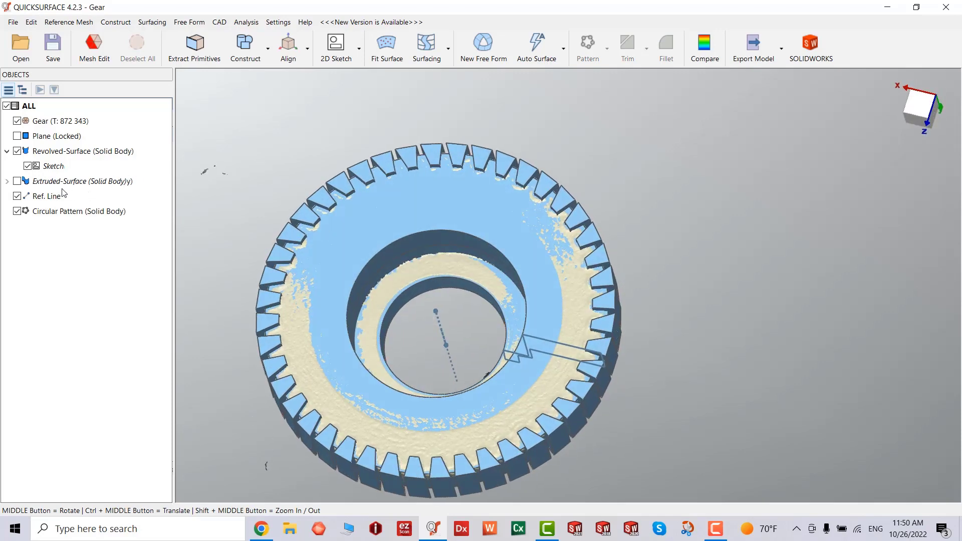
Hide the revolved body and examine how the patterned tooth-gap solids fit the scanned teeth from several sides.
left_click(17, 182)
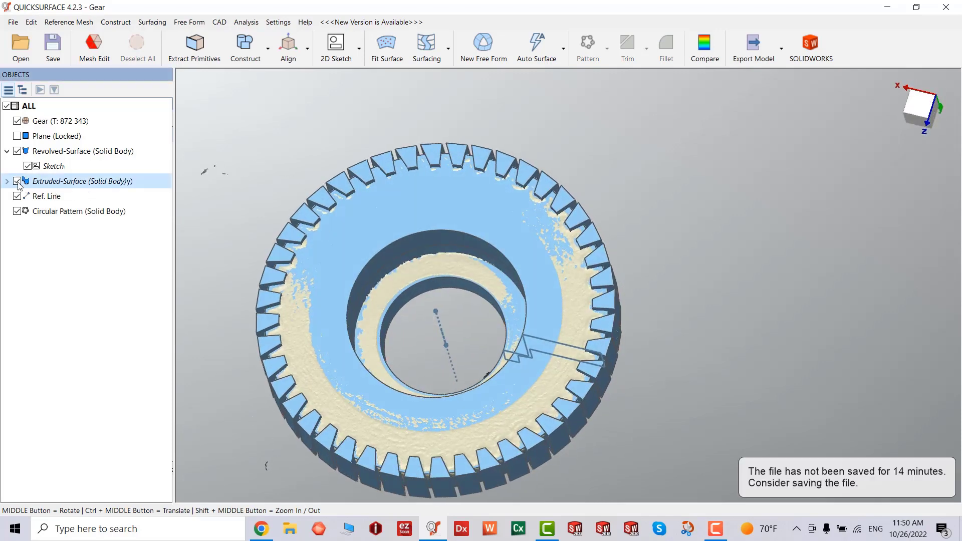
left_click(18, 152)
middle_click_drag(271, 229, 792, 139)
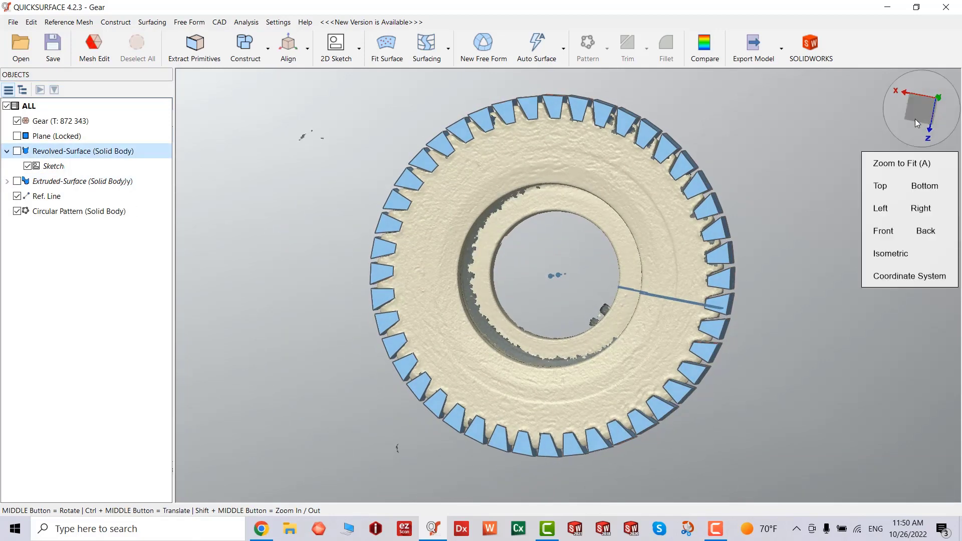
left_click(916, 115)
scroll(516, 181, "up", 10)
scroll(535, 177, "down", 10)
middle_click_drag(595, 262, 535, 45)
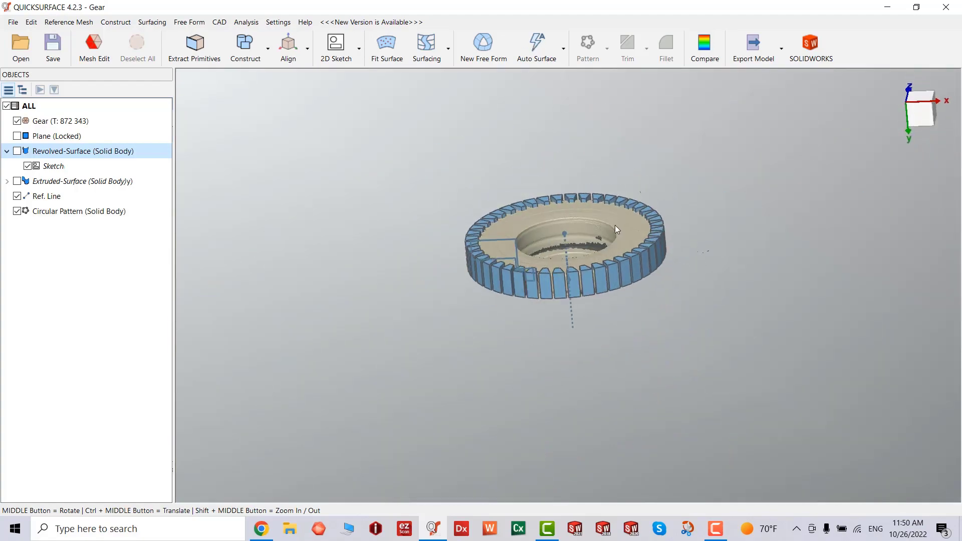
scroll(616, 229, "up", 4)
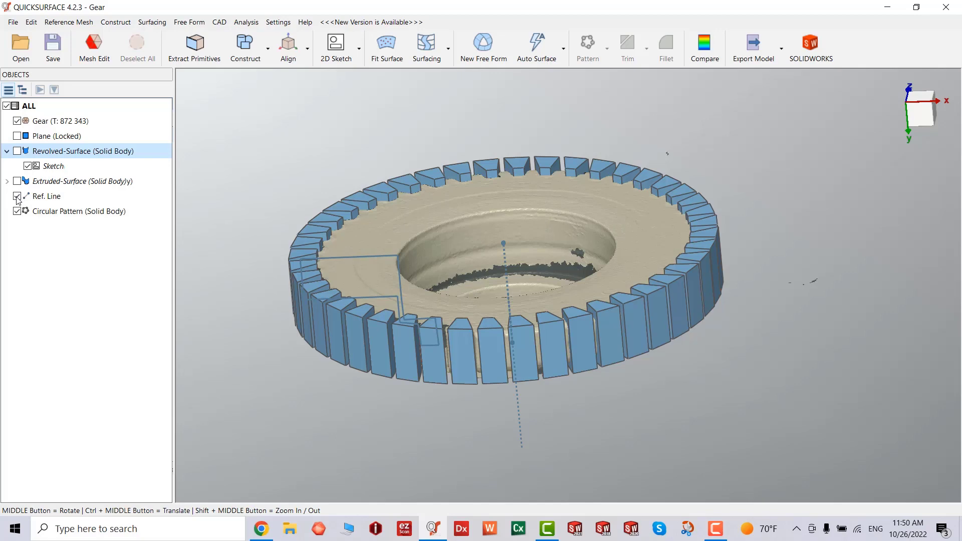
Show the revolved body again and hide the scanned gear mesh.
left_click(18, 182)
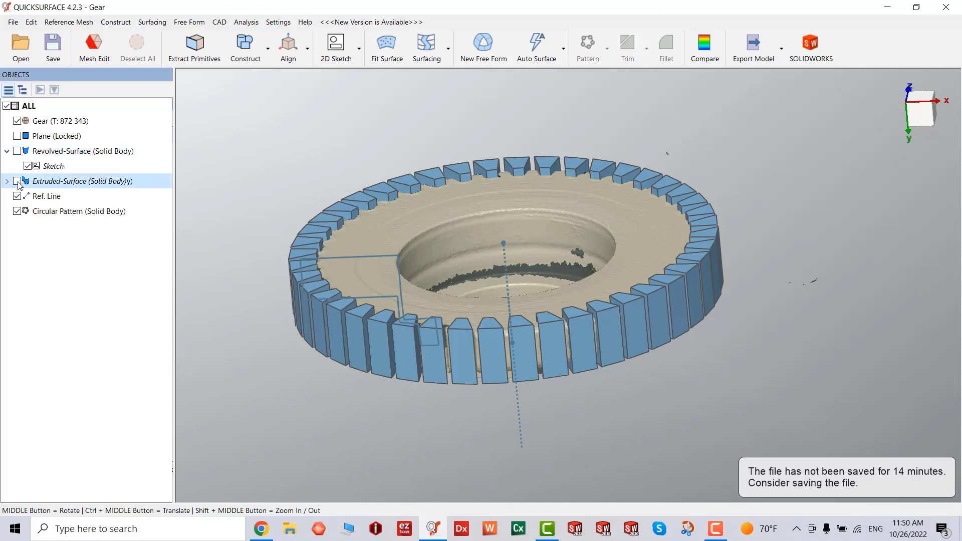
left_click(17, 152)
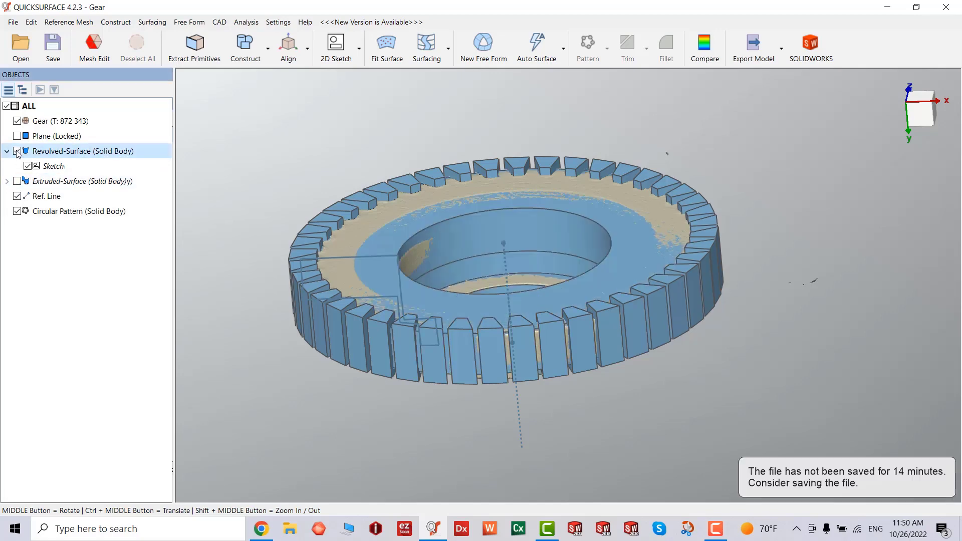
left_click(18, 121)
Cut the circular pattern of tooth-gap solids from the revolved body to form the gear teeth.
middle_click_drag(471, 236, 423, 360)
left_click(349, 359)
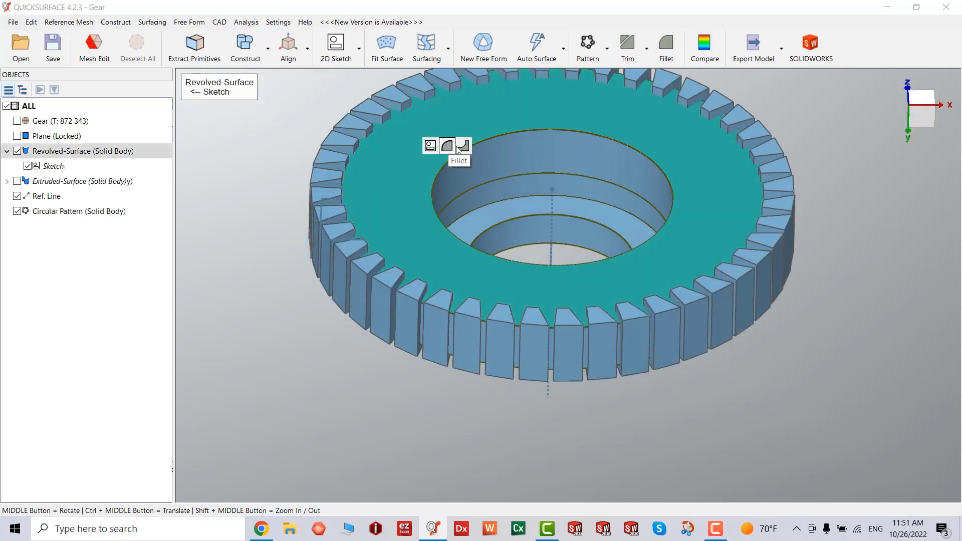
left_click(463, 147)
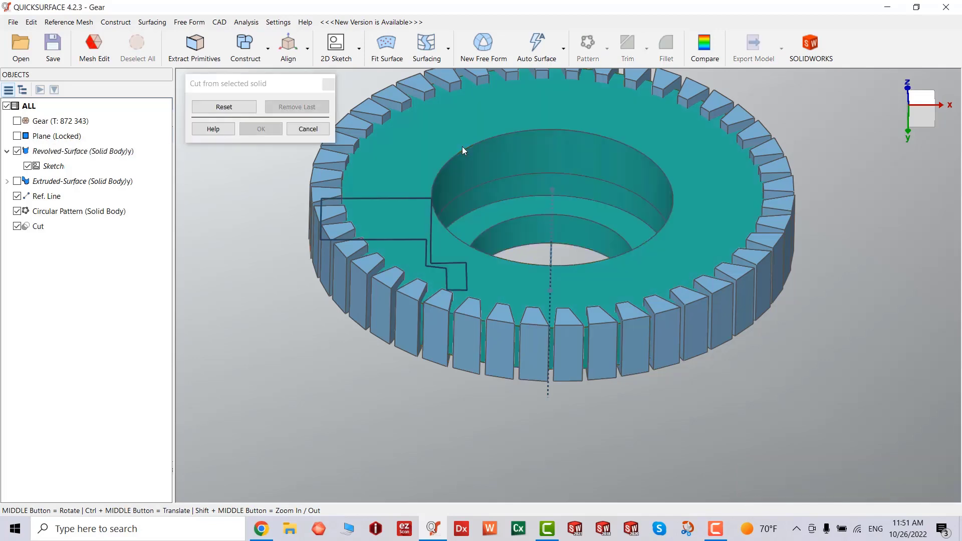
left_click(332, 220)
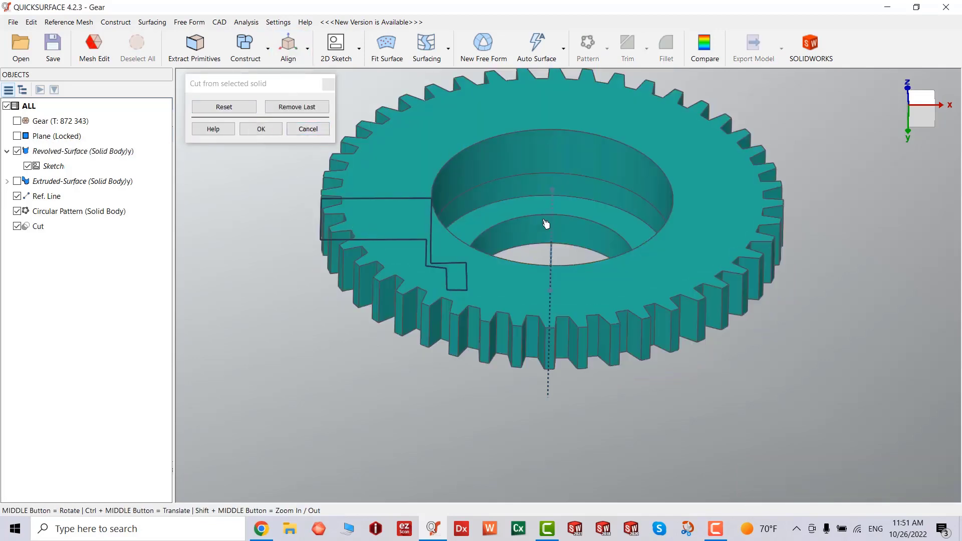
middle_click_drag(546, 224, 526, 120)
left_click(261, 129)
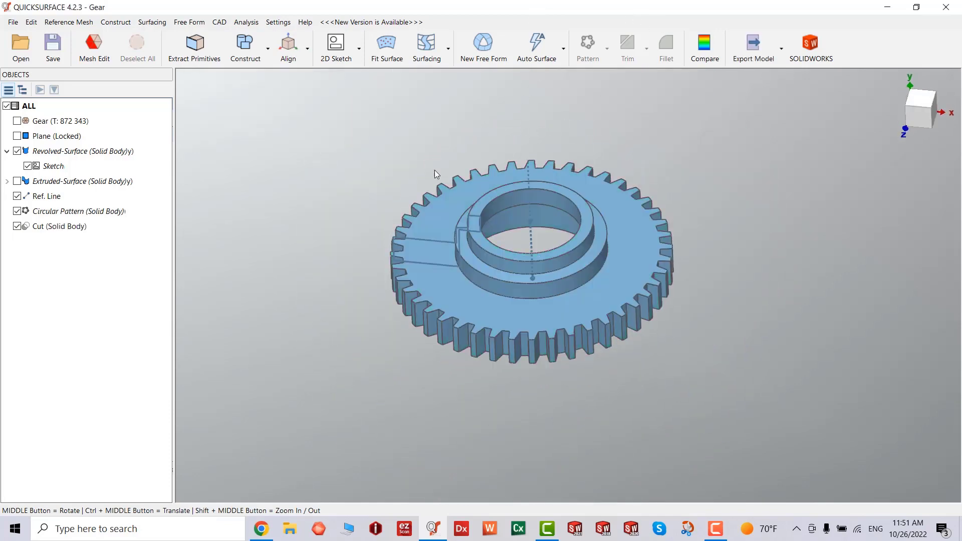
Show the scanned mesh in a deviation comparison with the modelled gear and examine its faces and teeth.
middle_click_drag(504, 213, 531, 295)
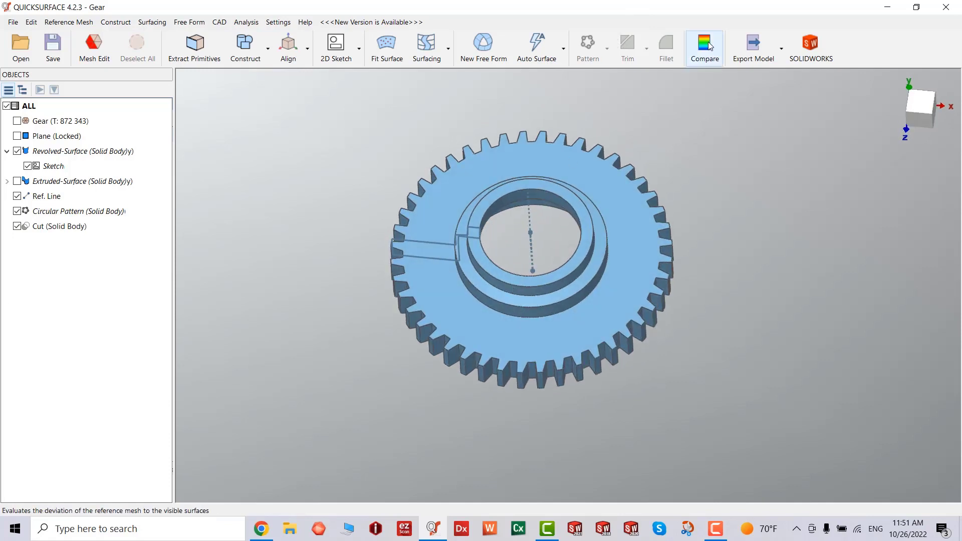
left_click(705, 48)
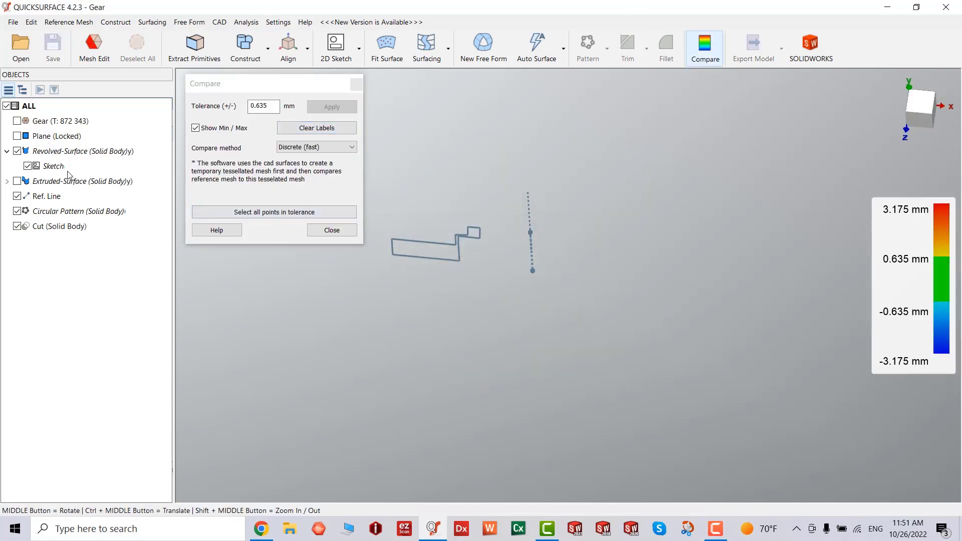
left_click(17, 122)
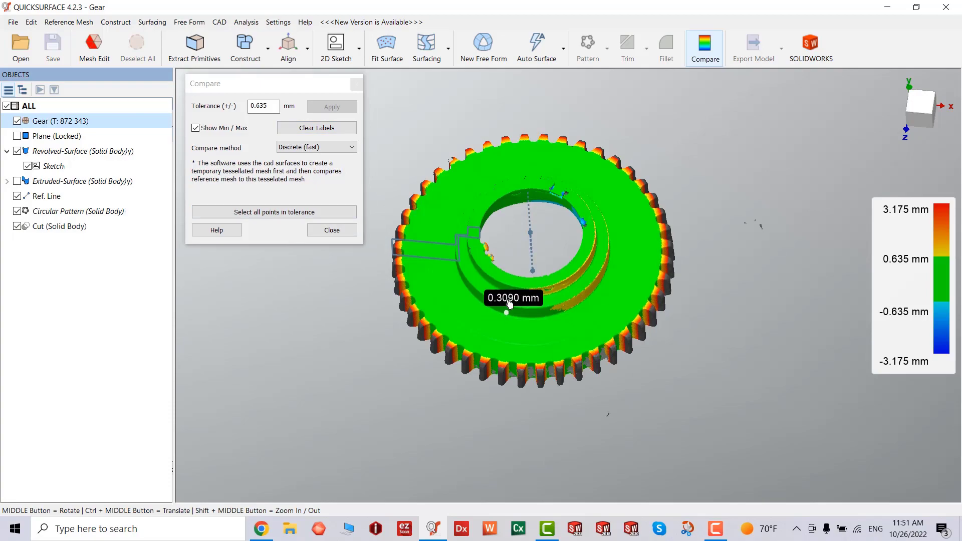
scroll(507, 300, "up", 4)
scroll(522, 312, "down", 3)
middle_click_drag(512, 221, 396, 120)
middle_click_drag(636, 258, 542, 247)
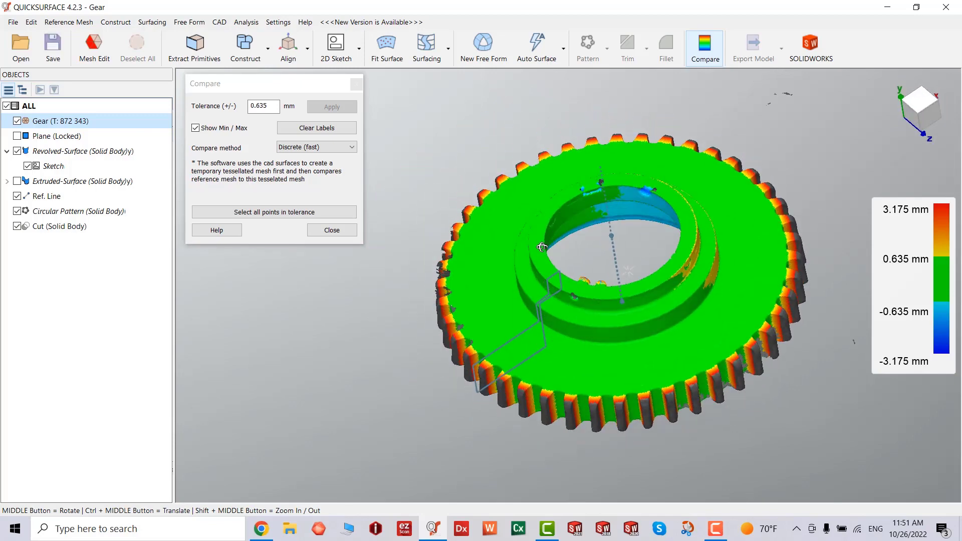
left_click(317, 232)
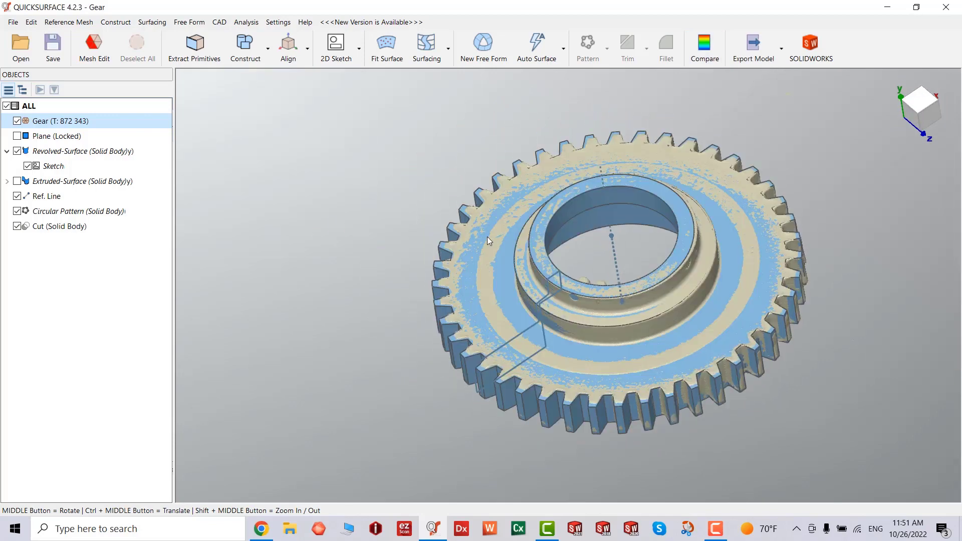
Hide the reference line, circular pattern, revolved body, its sketch and the scanned mesh, keeping only the cut solid displayed.
middle_click_drag(490, 239, 383, 240)
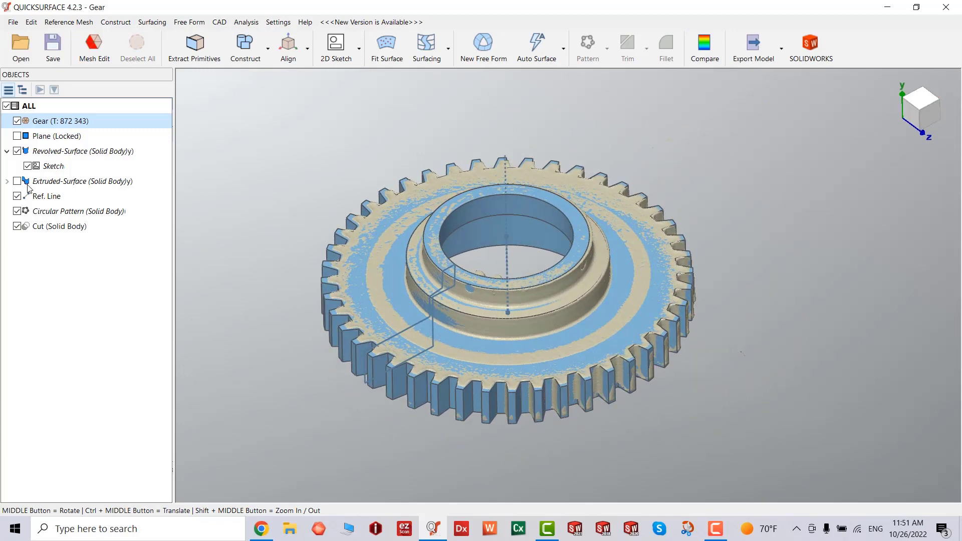
left_click(17, 196)
left_click(17, 211)
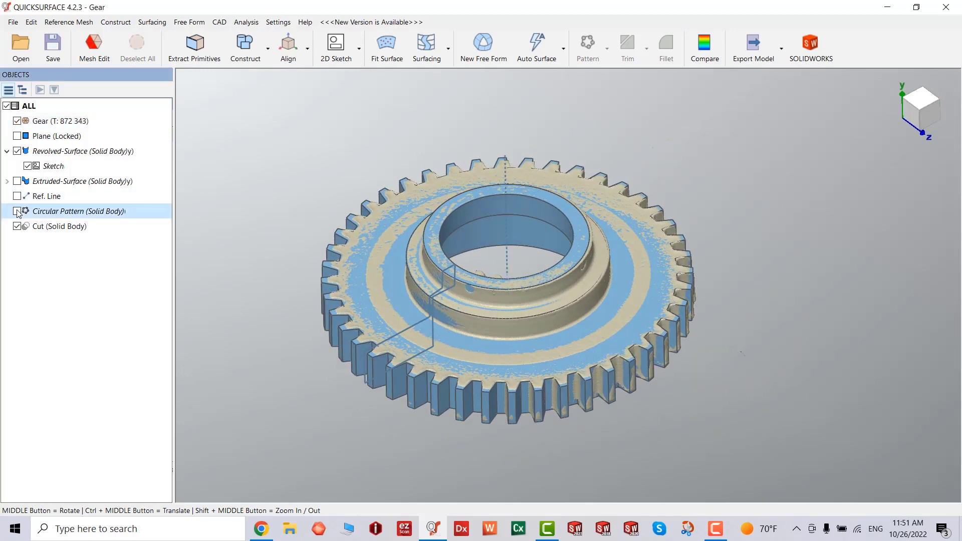
left_click(18, 151)
left_click(17, 121)
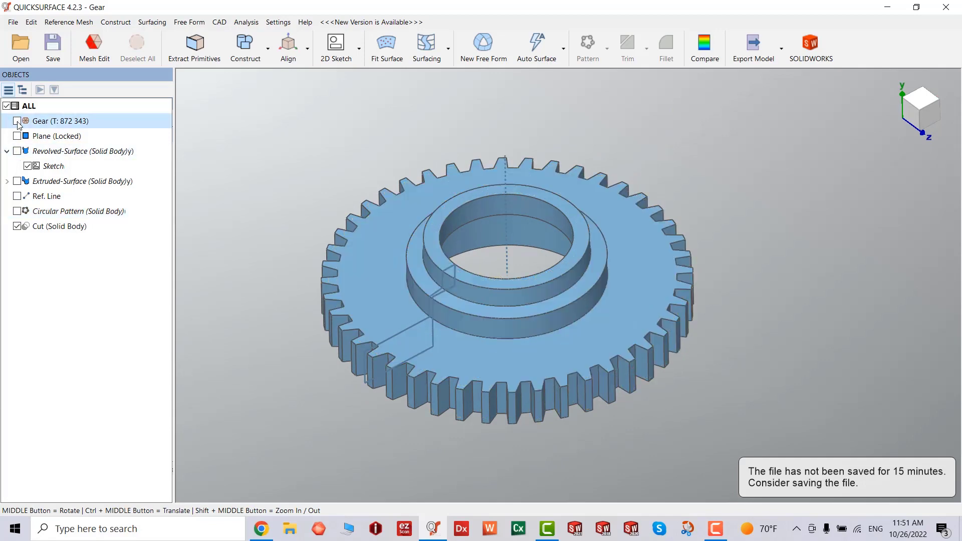
left_click(18, 227)
left_click(17, 227)
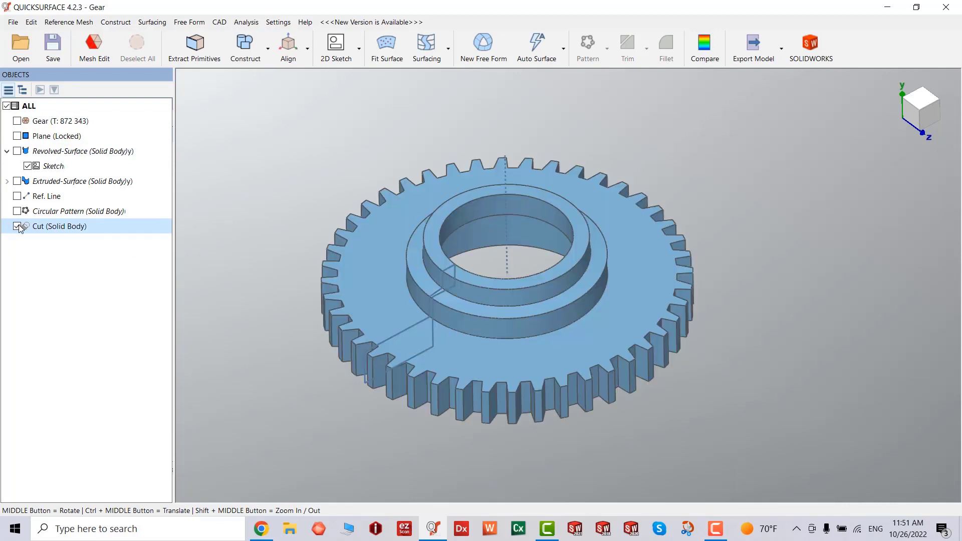
middle_click_drag(382, 275, 316, 220)
left_click(28, 165)
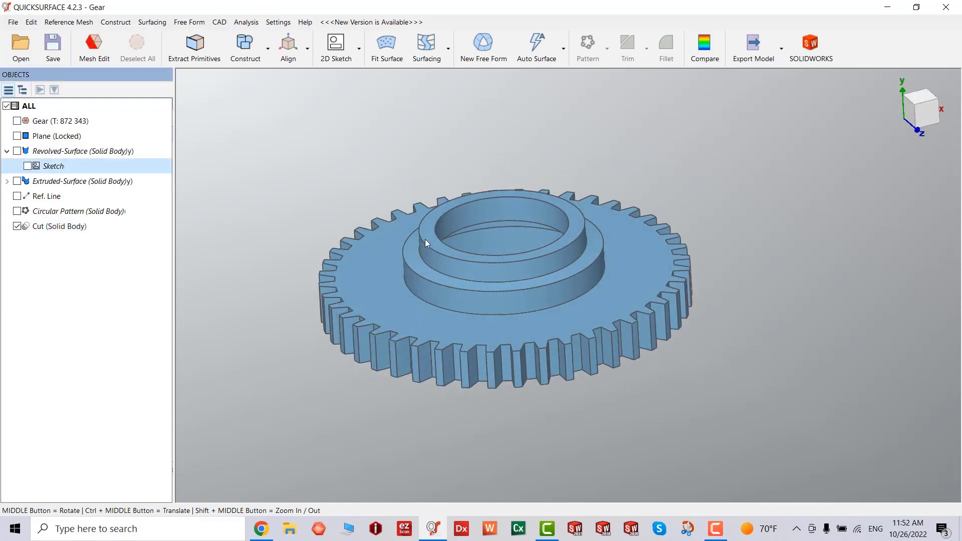
Compare the scanned mesh with the cut solid alone and examine the deviation in the bore and along the teeth.
middle_click_drag(443, 244, 379, 22)
left_click(704, 47)
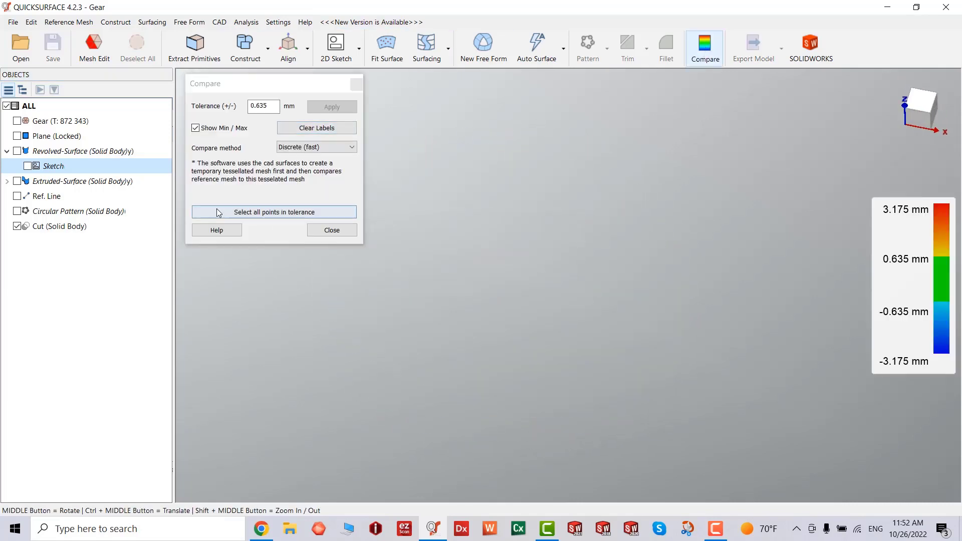
left_click(17, 121)
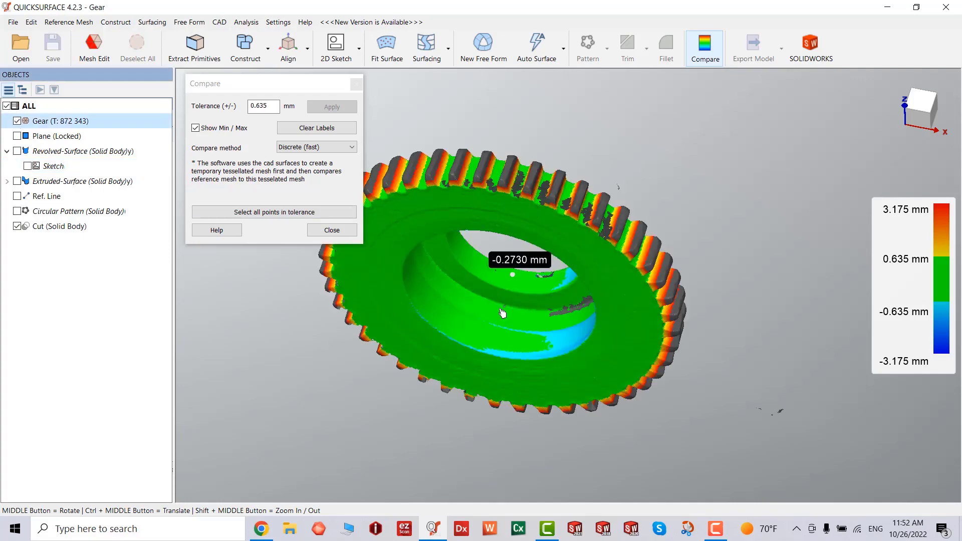
middle_click_drag(453, 296, 630, 374)
scroll(651, 294, "up", 4)
middle_click_drag(576, 290, 423, 200)
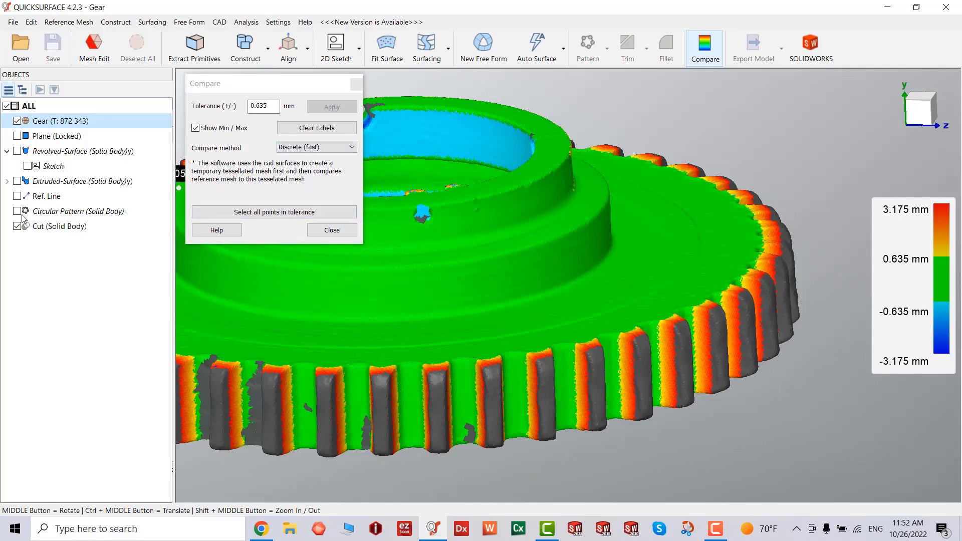
Close the deviation comparison and examine how the scanned mesh overlaps the cut solid around the bore, faces and tooth tips.
left_click(318, 232)
middle_click_drag(581, 293, 672, 359)
scroll(811, 370, "up", 5)
scroll(795, 350, "down", 6)
middle_click_drag(673, 323, 659, 515)
middle_click_drag(588, 245, 565, 261)
scroll(575, 260, "down", 5)
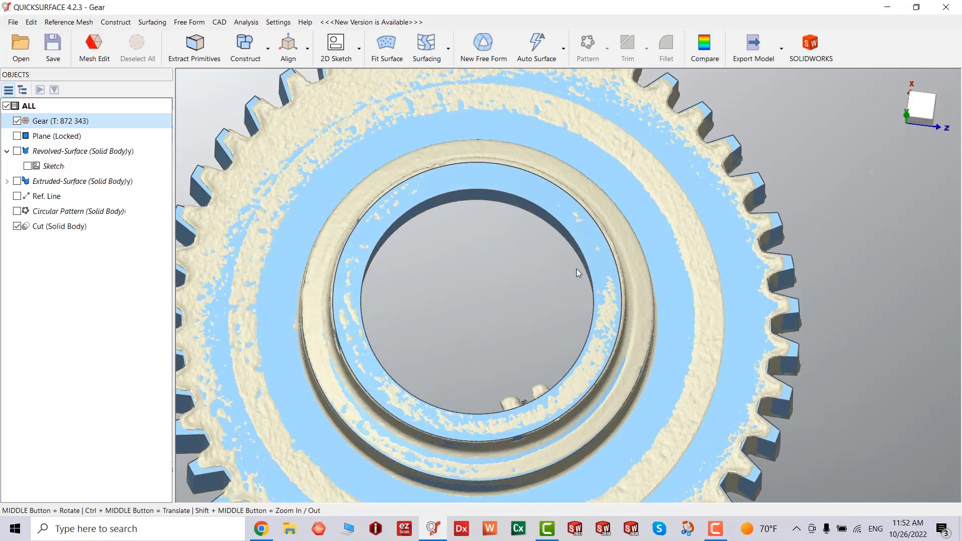
scroll(602, 224, "up", 5)
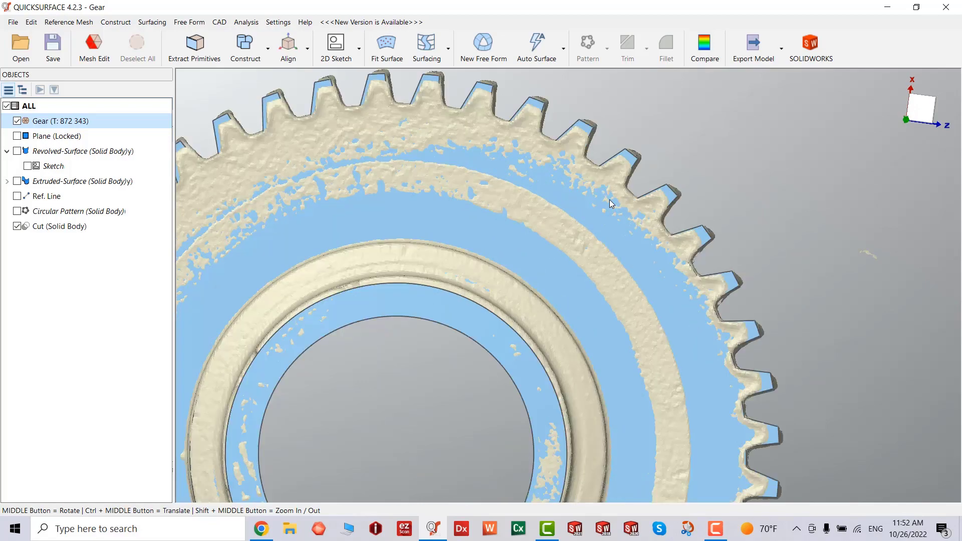
middle_click_drag(610, 199, 525, 179)
scroll(648, 187, "up", 5)
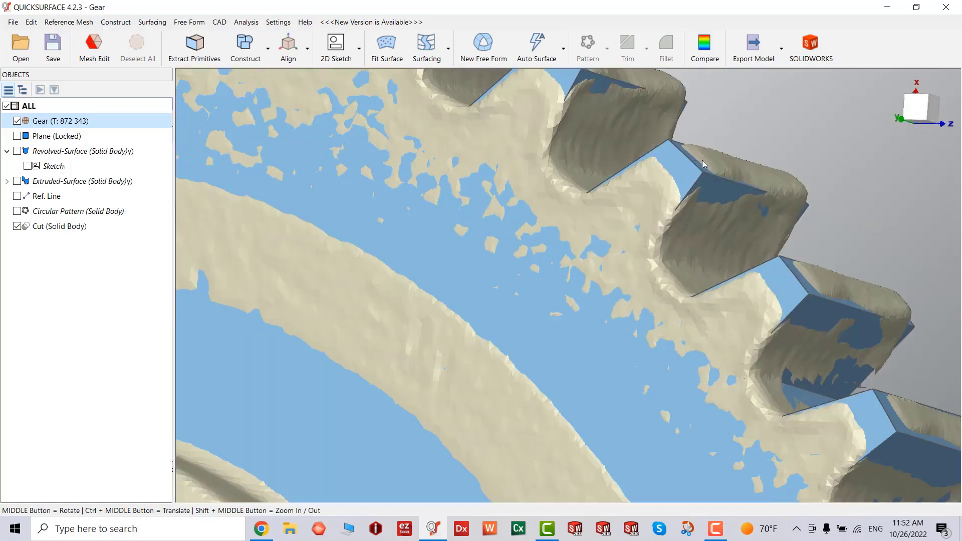
In the revolved body's sketch, with the cut solid hidden, move the outer vertical line inward to the mesh's tooth tips and accept.
left_click(706, 163)
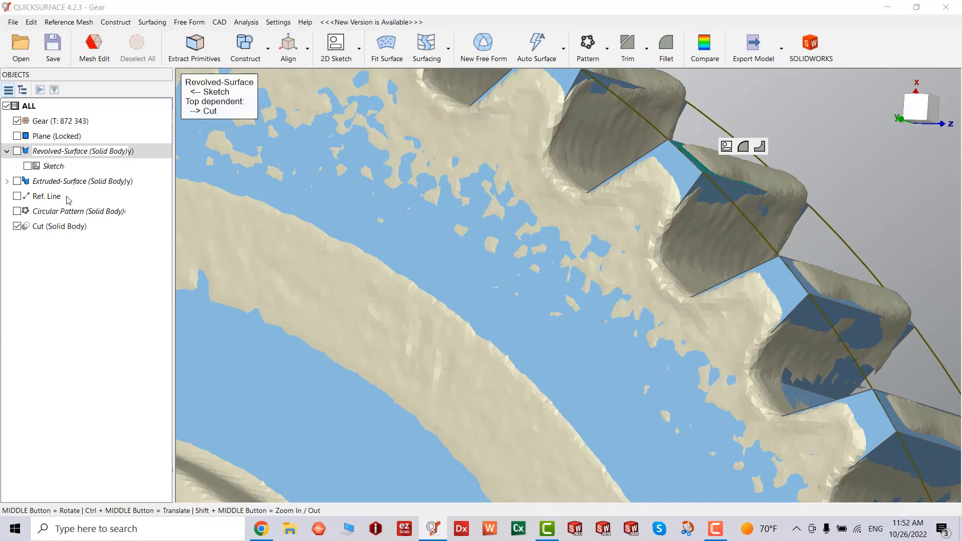
left_click(50, 165)
right_click(52, 167)
left_click(69, 175)
scroll(384, 358, "up", 5)
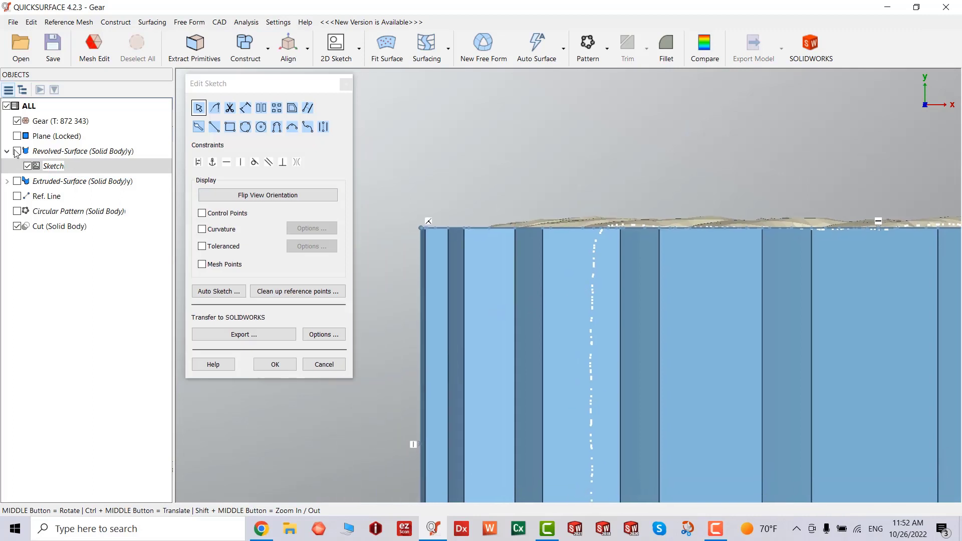
left_click(18, 226)
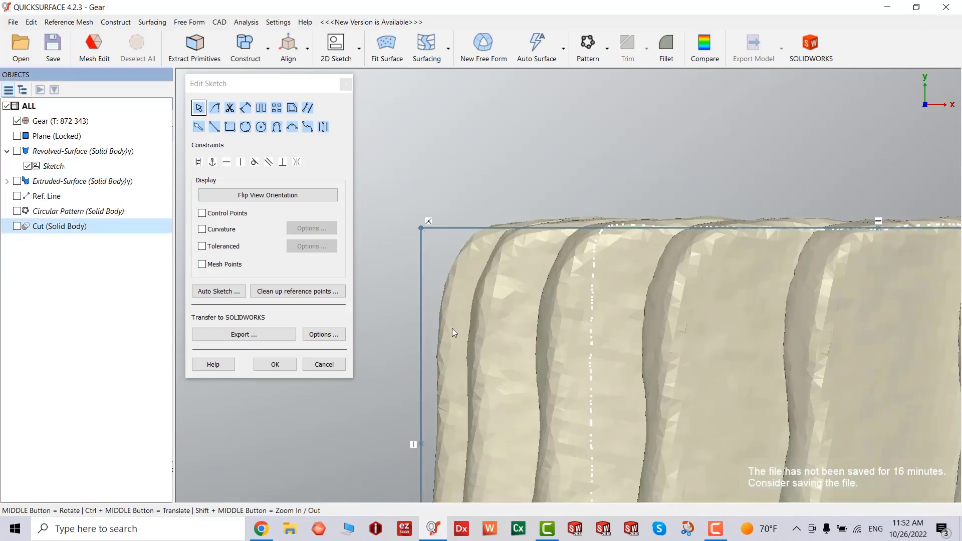
left_click_drag(432, 344, 439, 347)
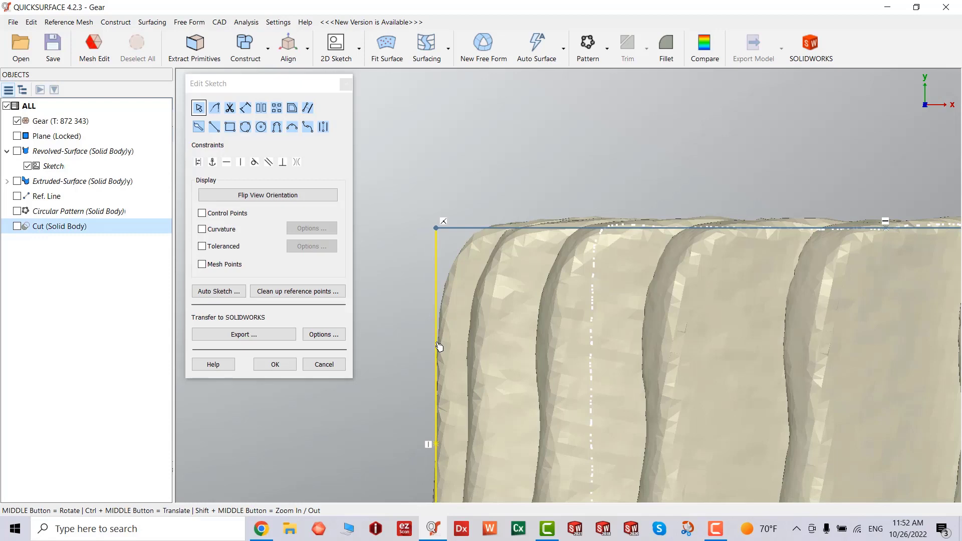
scroll(599, 395, "down", 3)
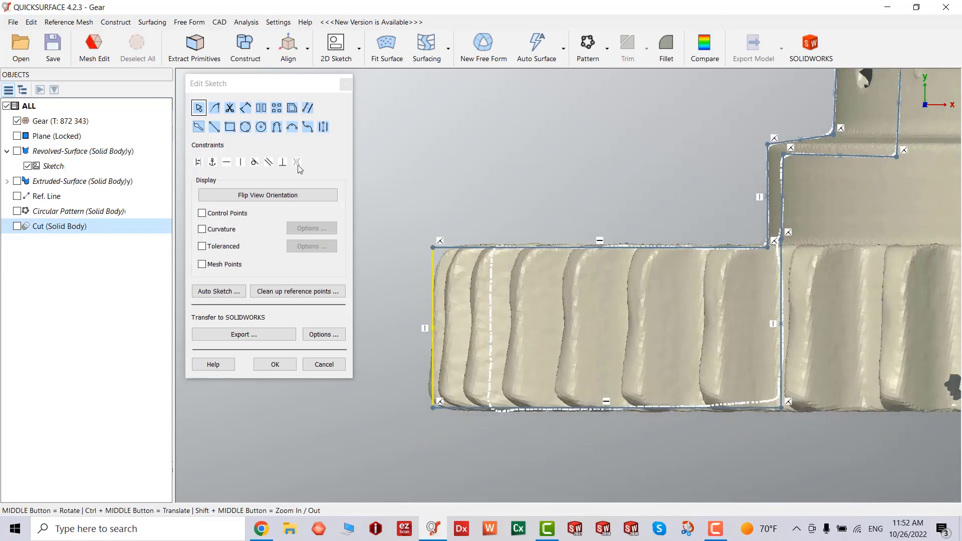
left_click(274, 365)
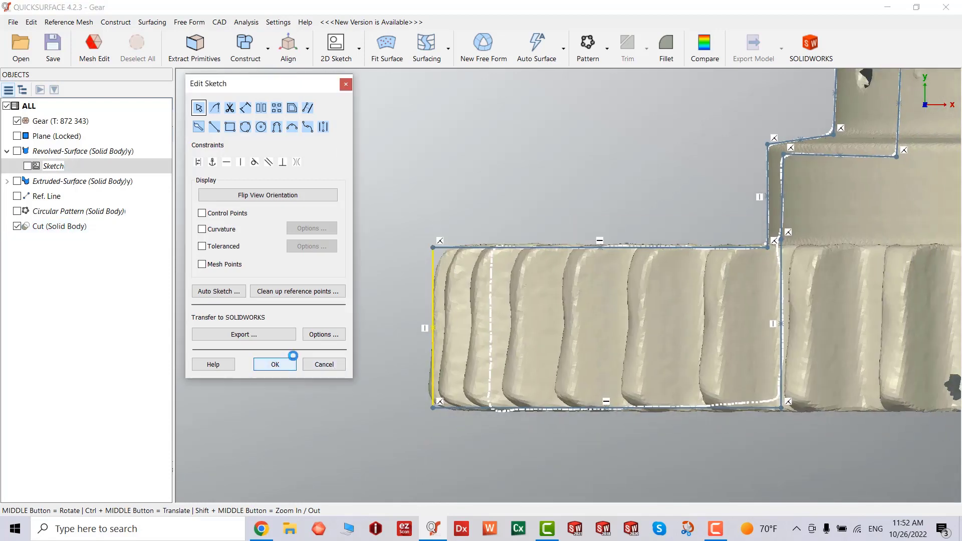
Compare the updated cut solid with the scanned mesh again and examine the deviation on its faces, bore and teeth.
mouse_move(292, 354)
middle_mouse_down()
mouse_move(578, 257)
mouse_move(564, 297)
mouse_move(676, 235)
middle_mouse_up()
scroll(587, 251, "down", 3)
left_click(705, 47)
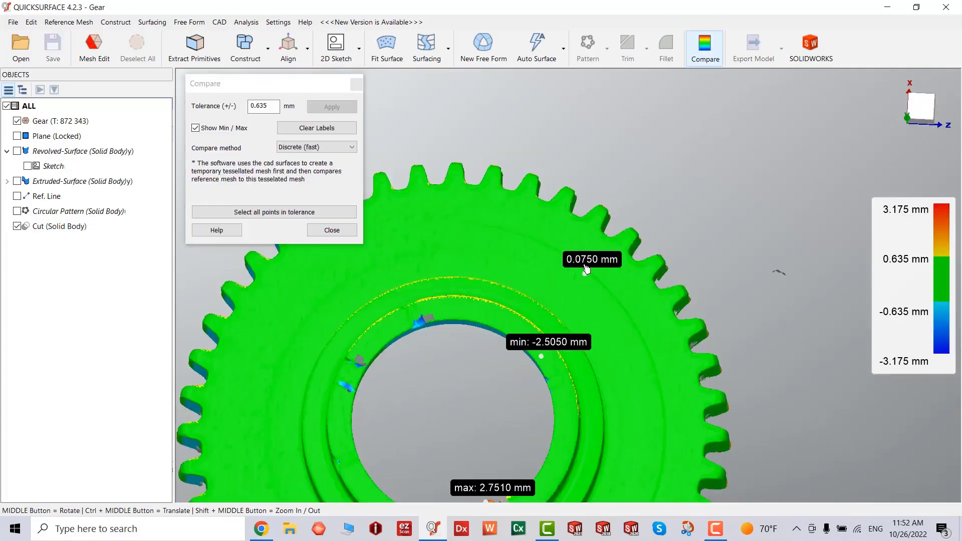
middle_click_drag(581, 275, 602, 257)
scroll(549, 296, "down", 5)
middle_click_drag(549, 295, 469, 141)
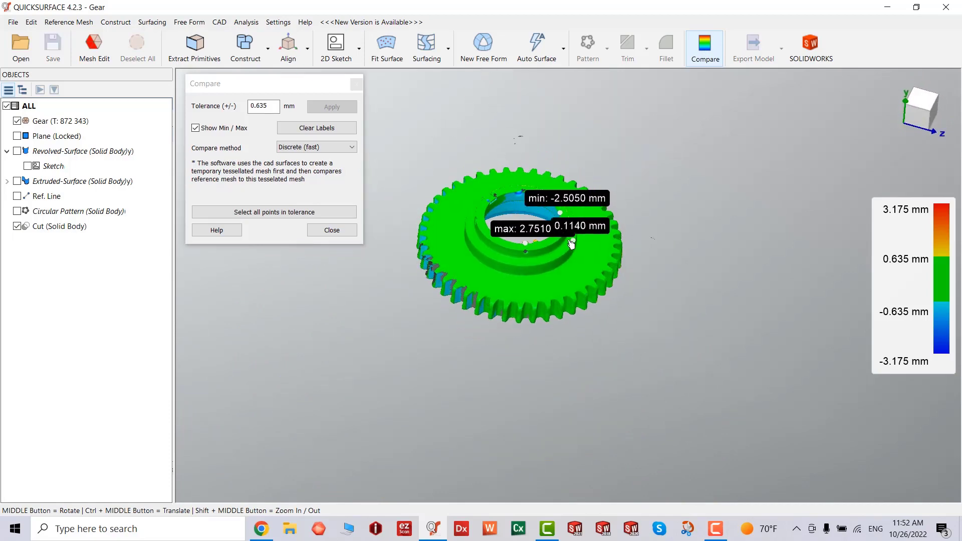
scroll(518, 228, "up", 3)
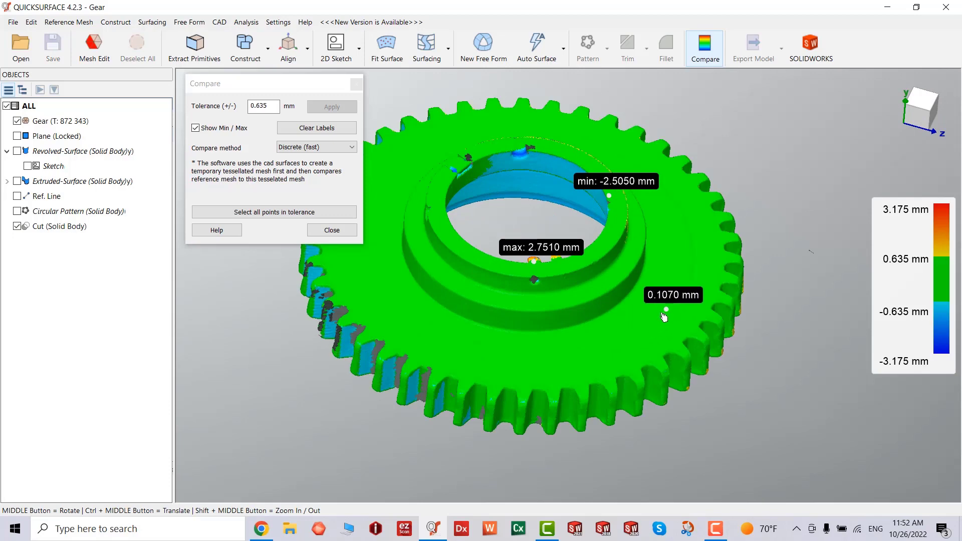
middle_click_drag(643, 339, 658, 298)
Set the comparison tolerance to 0.05 mm, apply it and inspect the deviation map over the gear.
left_click(276, 106)
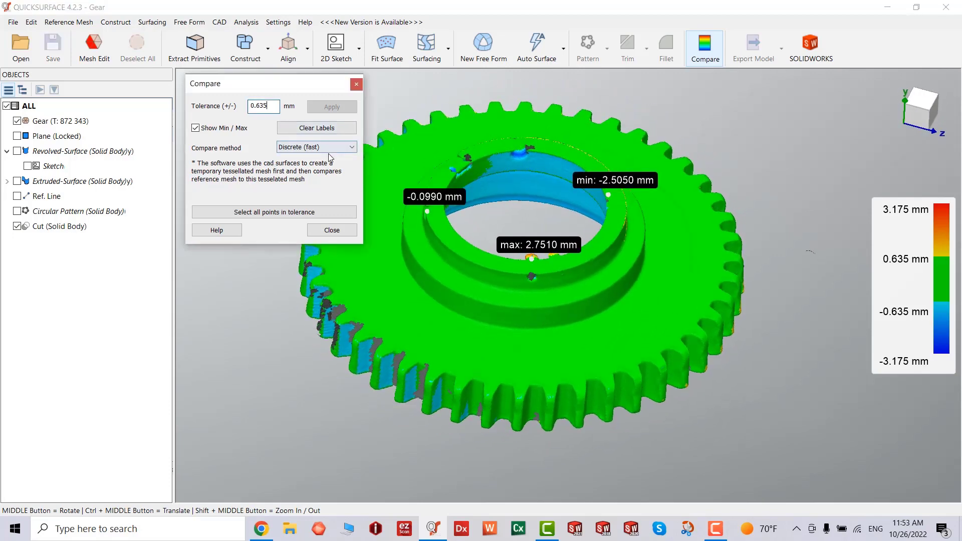
key("BackSpace")
key("BackSpace")
key("BackSpace")
type("05")
key("Tab")
left_click(345, 109)
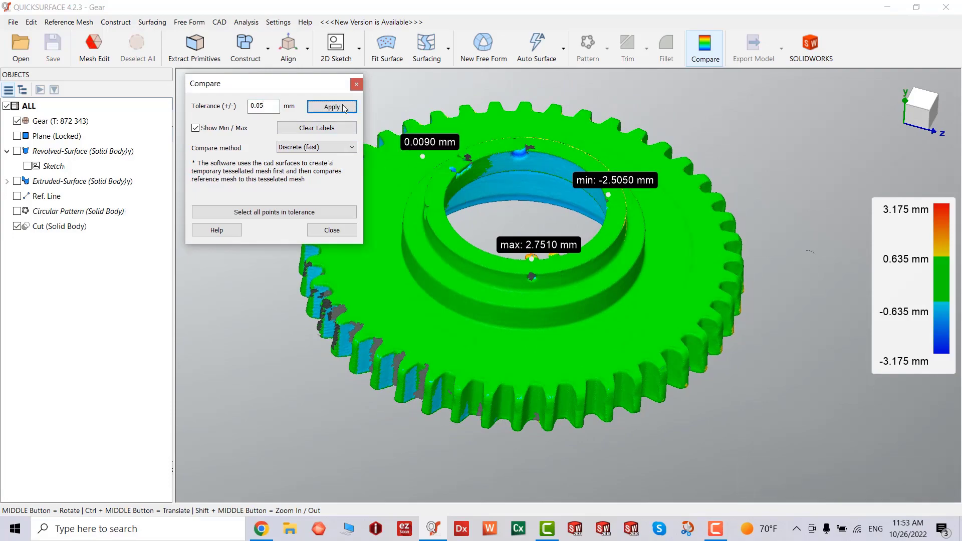
middle_click_drag(511, 236, 284, 74)
Apply a comparison tolerance of 0.1 mm and inspect the gear's upper side and underside.
left_click(276, 108)
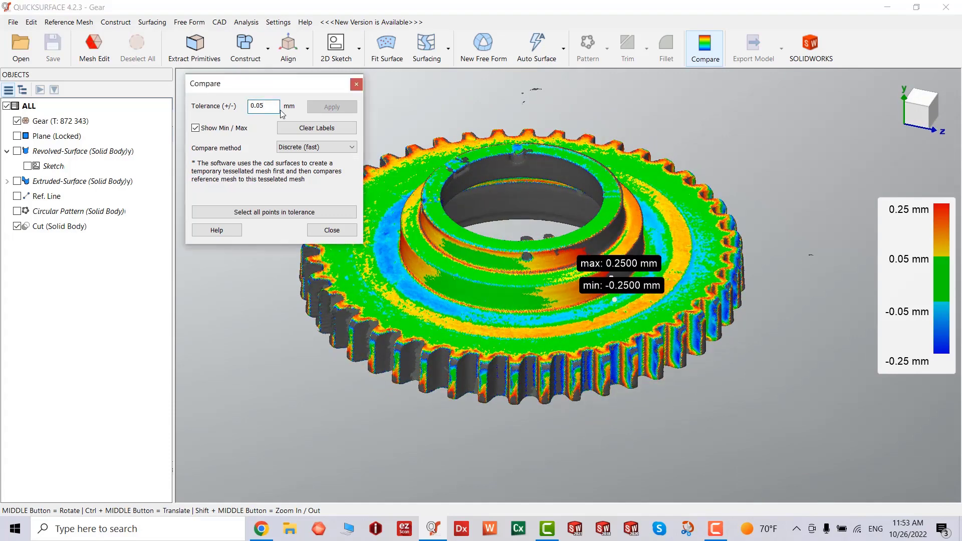
type("0.")
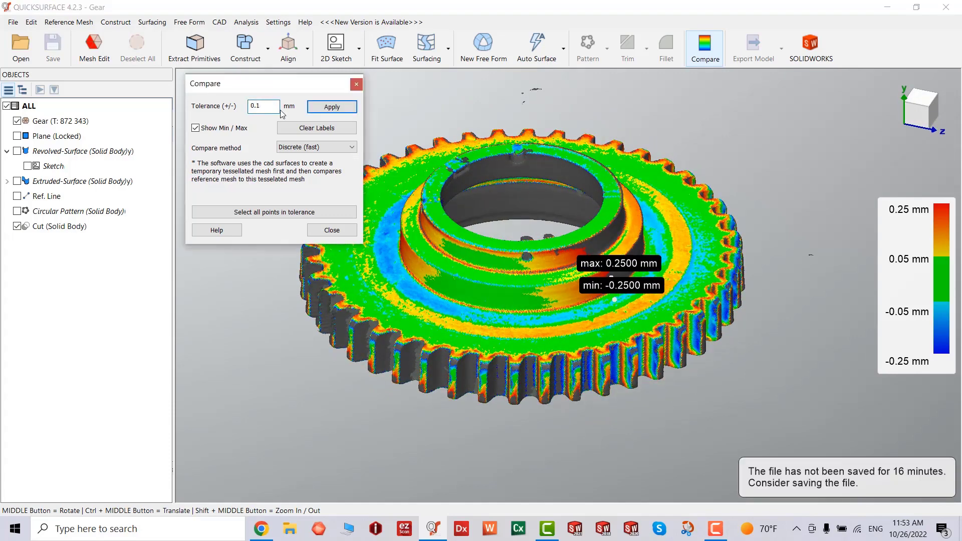
left_click(327, 107)
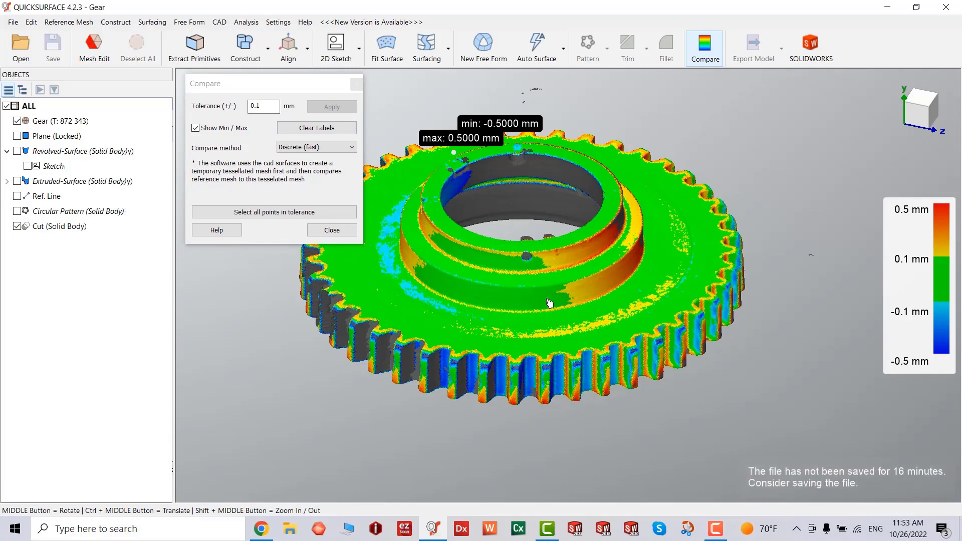
middle_click_drag(631, 240, 593, 153)
Apply a comparison tolerance of 0.2 mm, inspect the tooth flanks from the side, and close the comparison.
left_click(269, 109)
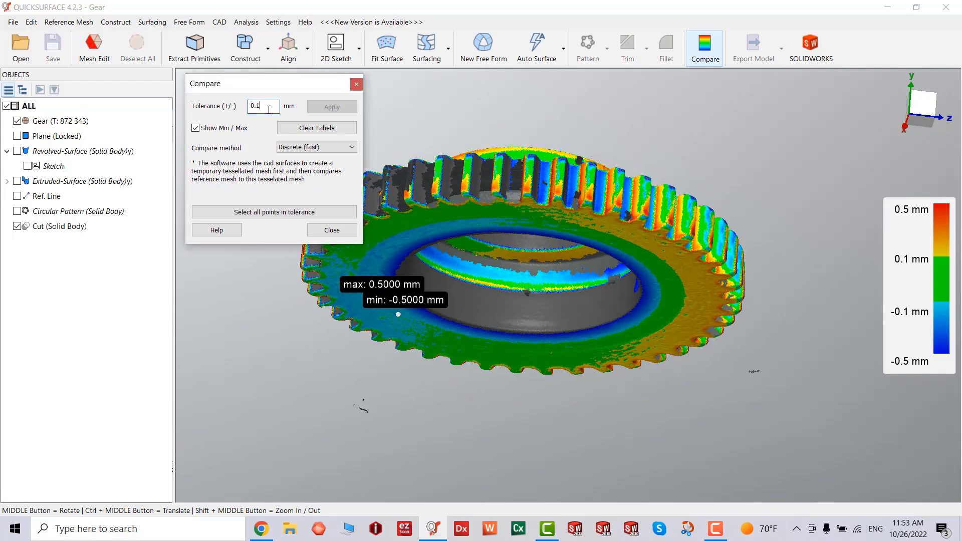
type("2")
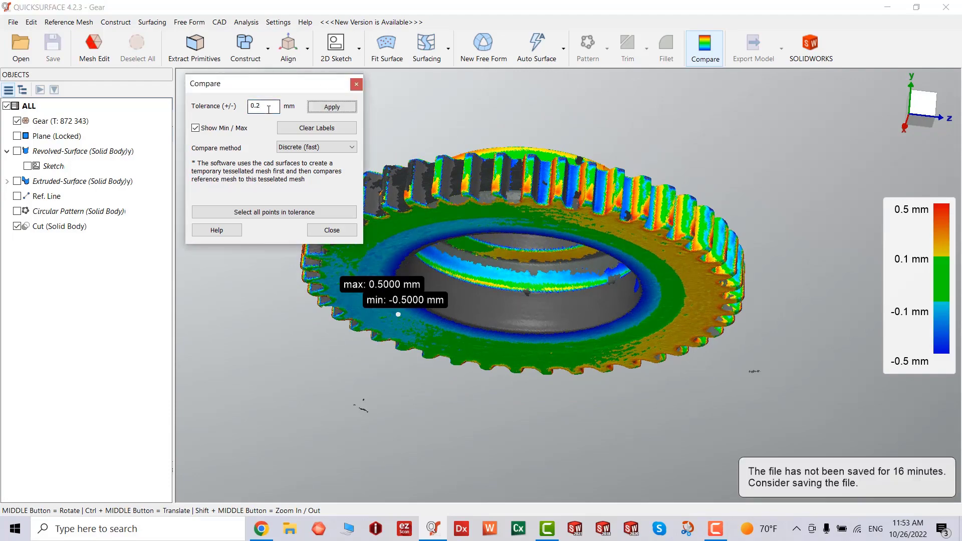
left_click(332, 107)
middle_click_drag(563, 166, 564, 261)
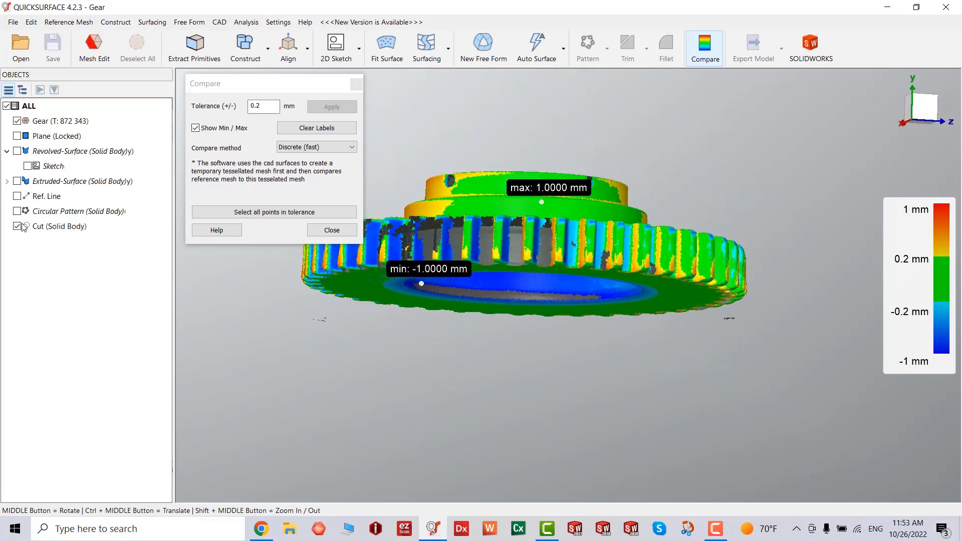
left_click(329, 229)
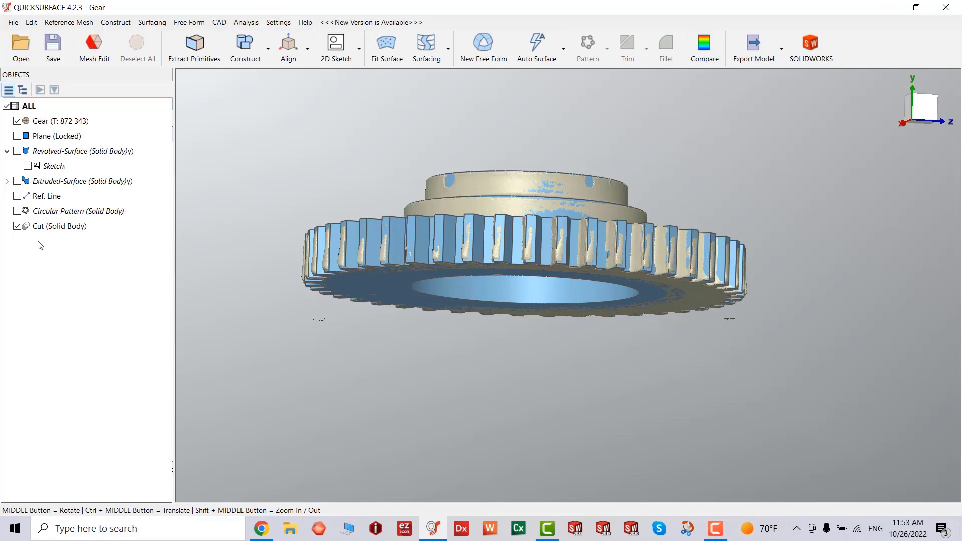
Open the revolved body's sketch for editing and hide the cut solid and the scanned mesh.
left_click(56, 228)
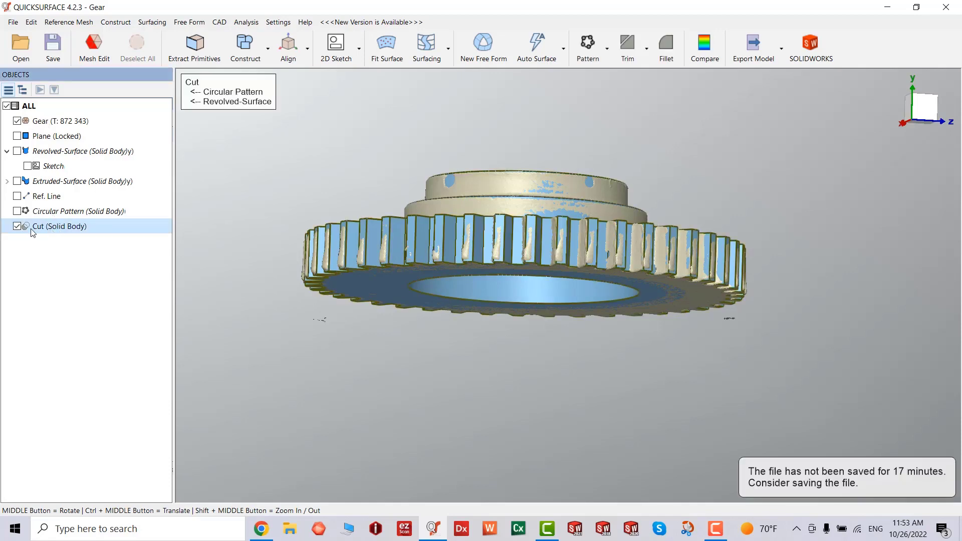
double_click(50, 167)
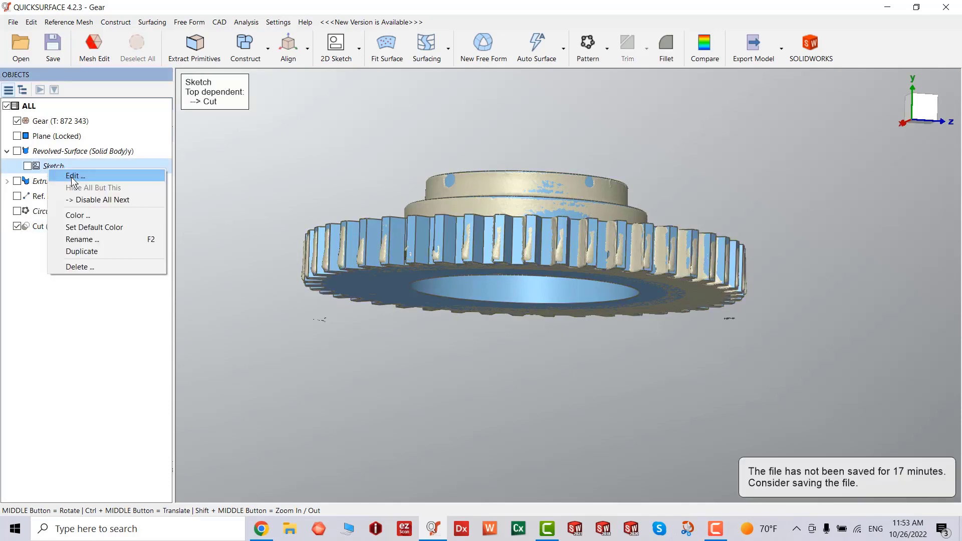
scroll(528, 387, "up", 5)
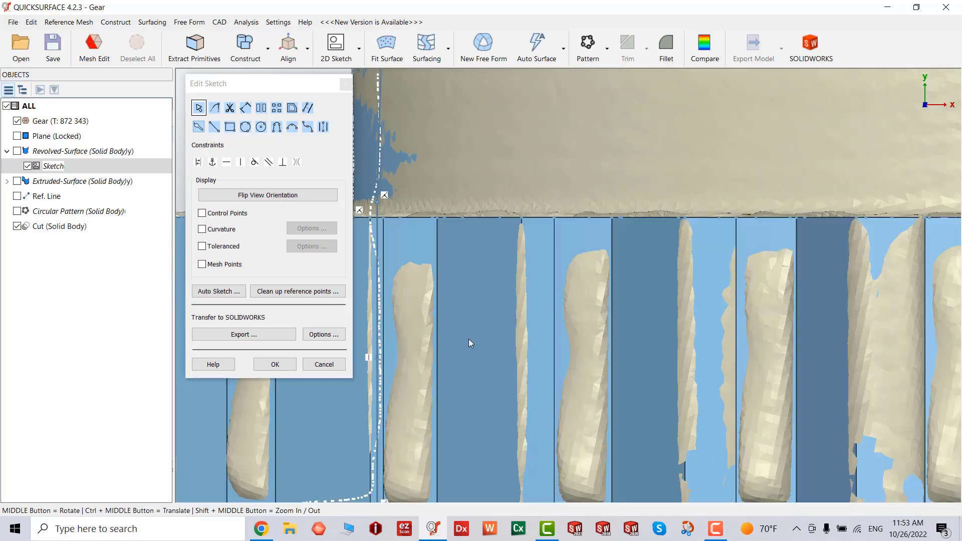
scroll(470, 343, "down", 5)
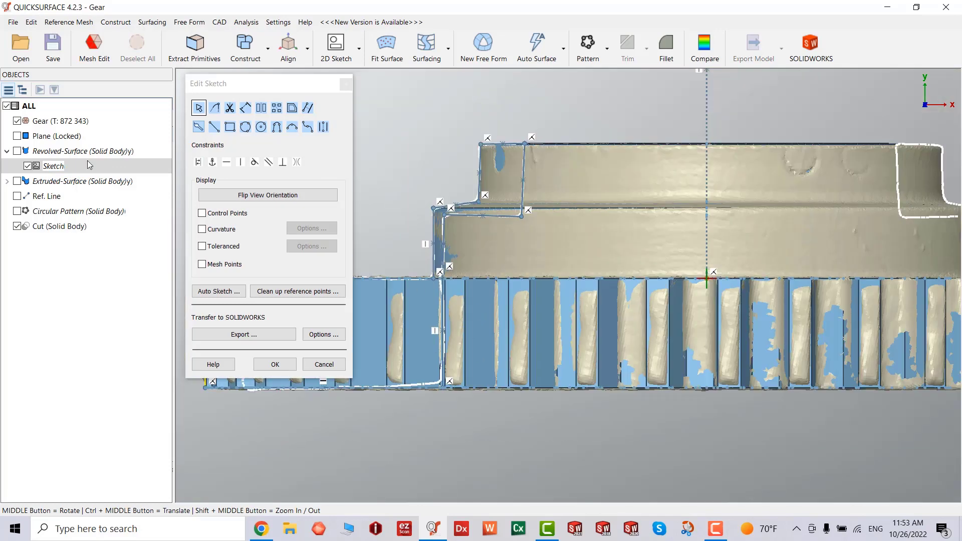
left_click(18, 227)
left_click(17, 122)
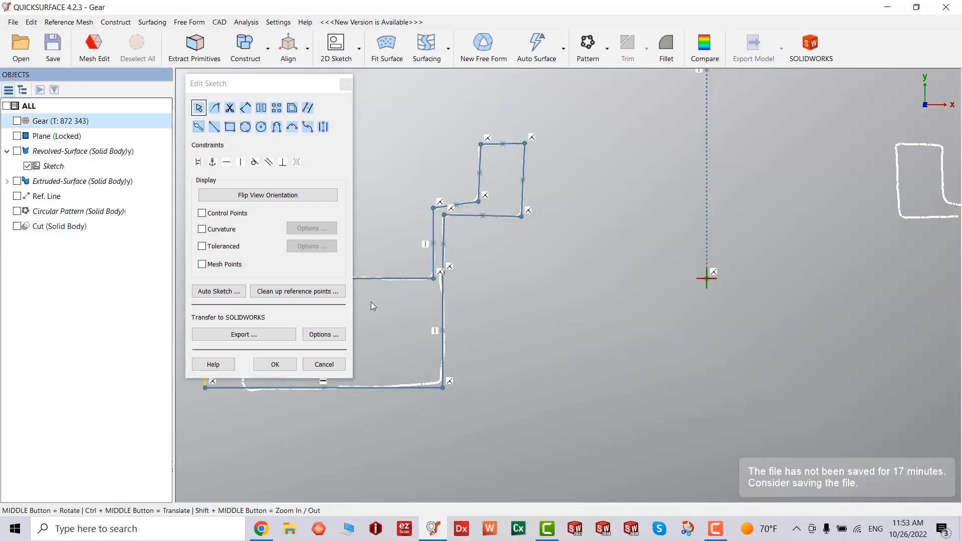
Move the long vertical bore line onto the scanned section points and shift its upper endpoint toward the step corner.
scroll(455, 326, "up", 5)
left_click_drag(420, 326, 425, 326)
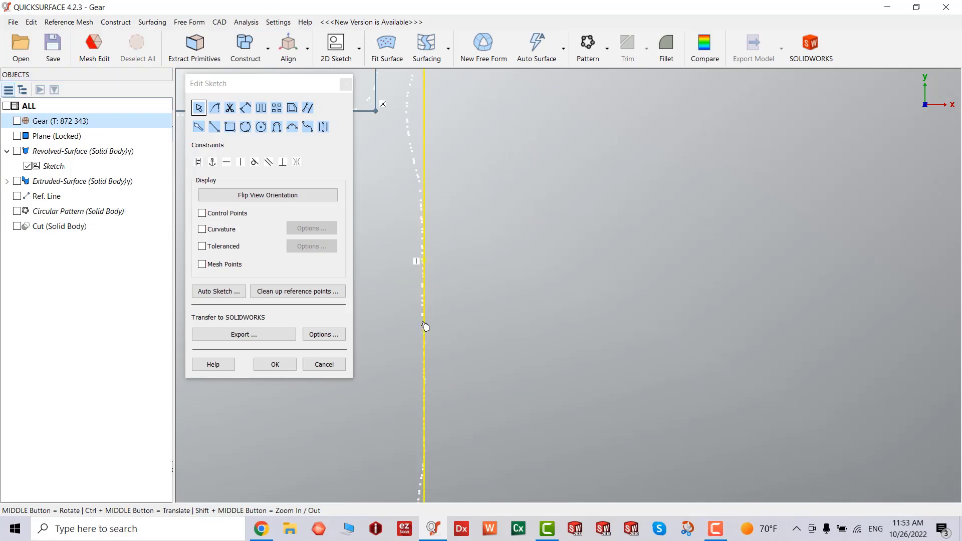
scroll(487, 190, "down", 5)
scroll(497, 157, "up", 5)
mouse_move(487, 192)
middle_mouse_down("ctrl")
mouse_move(627, 232)
mouse_move(615, 244)
middle_mouse_up("ctrl")
scroll(600, 260, "down", 3)
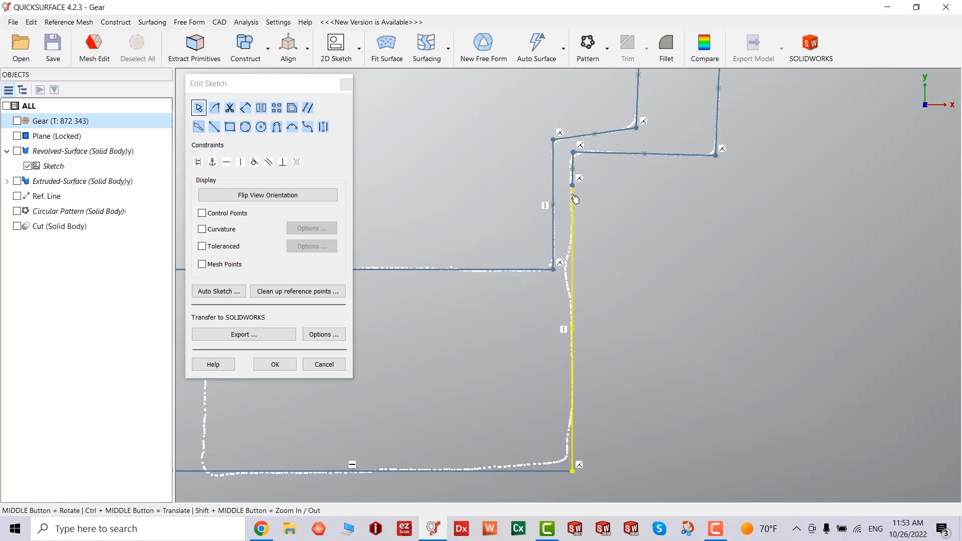
Fit an arc to the bulging section points beside the bore line and delete the stray line fitted there.
left_click(292, 126)
scroll(571, 249, "up", 6)
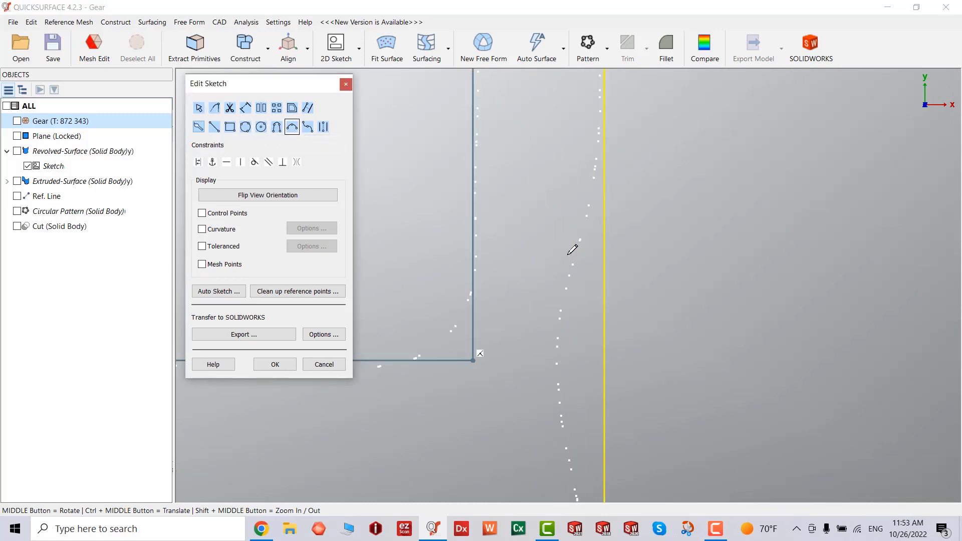
left_click(198, 126)
mouse_move(580, 239)
left_mouse_down()
mouse_move(560, 376)
mouse_move(558, 327)
mouse_move(565, 429)
mouse_move(554, 392)
left_mouse_up()
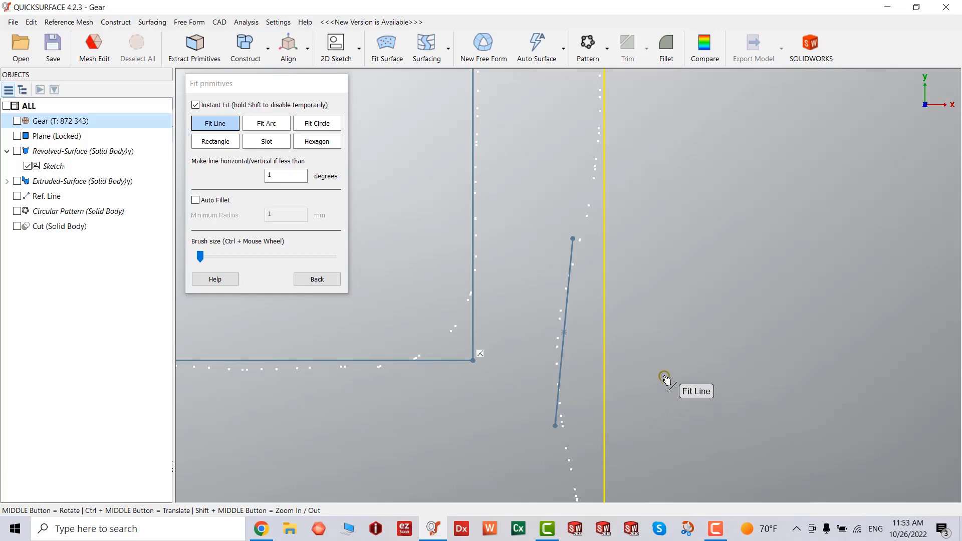
left_click(267, 125)
left_click_drag(560, 305, 569, 460)
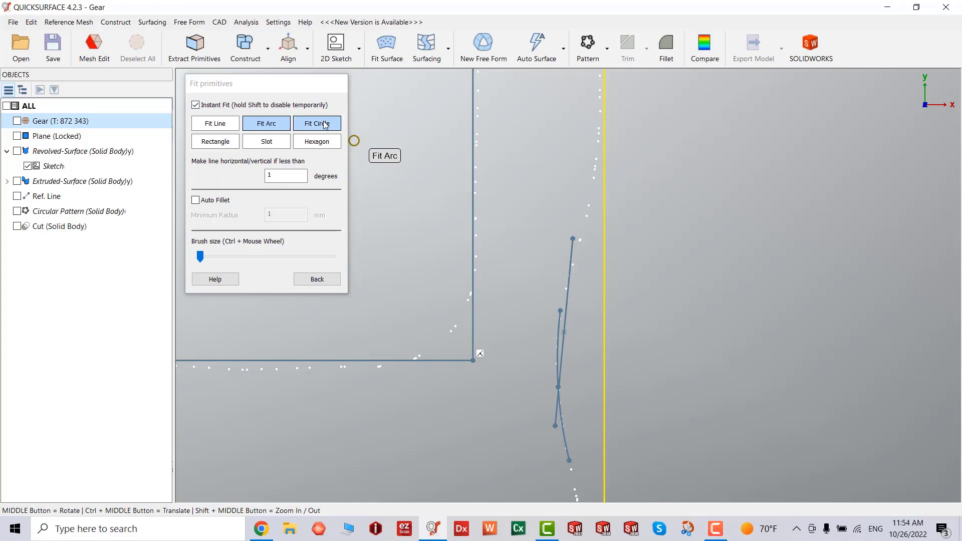
left_click(311, 279)
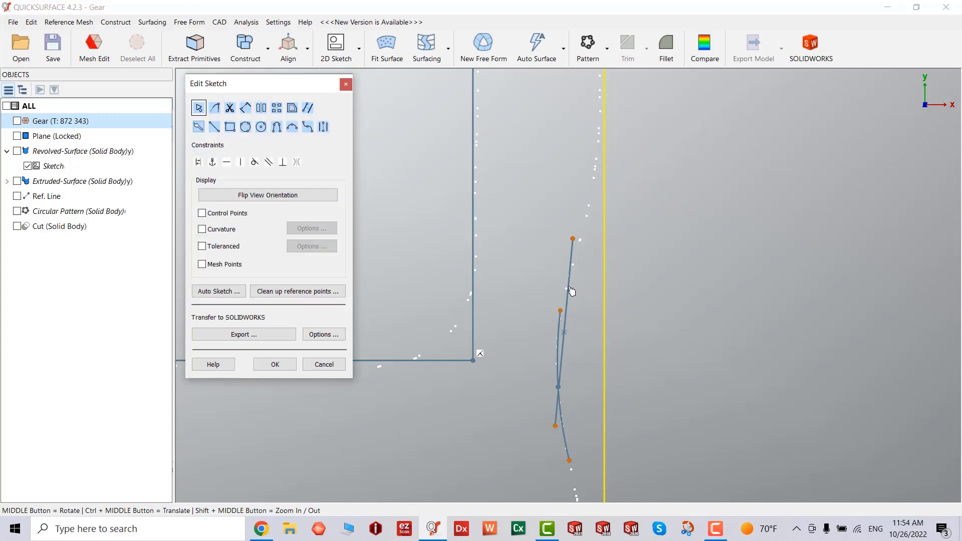
left_click(571, 291)
key("Delete")
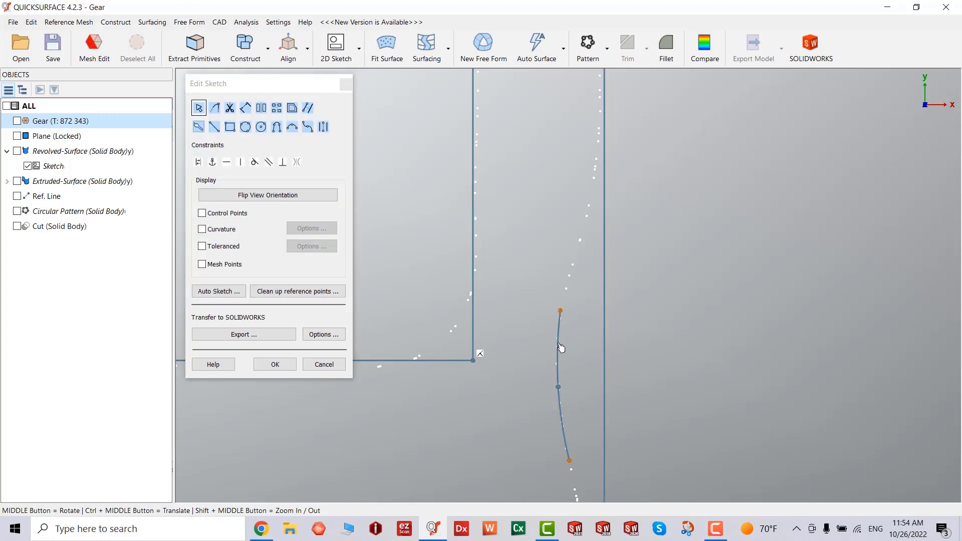
Extend the fitted arc by pulling its upper endpoint to the bore line and its lower endpoint past that line.
right_click(561, 349)
left_click(561, 392)
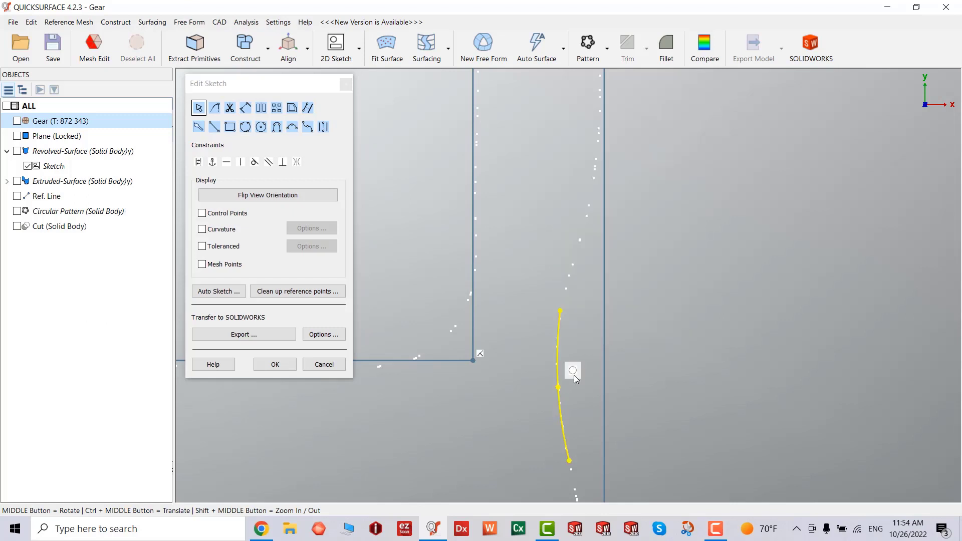
left_click_drag(560, 312, 603, 163)
scroll(604, 304, "down", 6)
scroll(610, 361, "up", 5)
left_click_drag(581, 267, 611, 309)
scroll(684, 311, "down", 3)
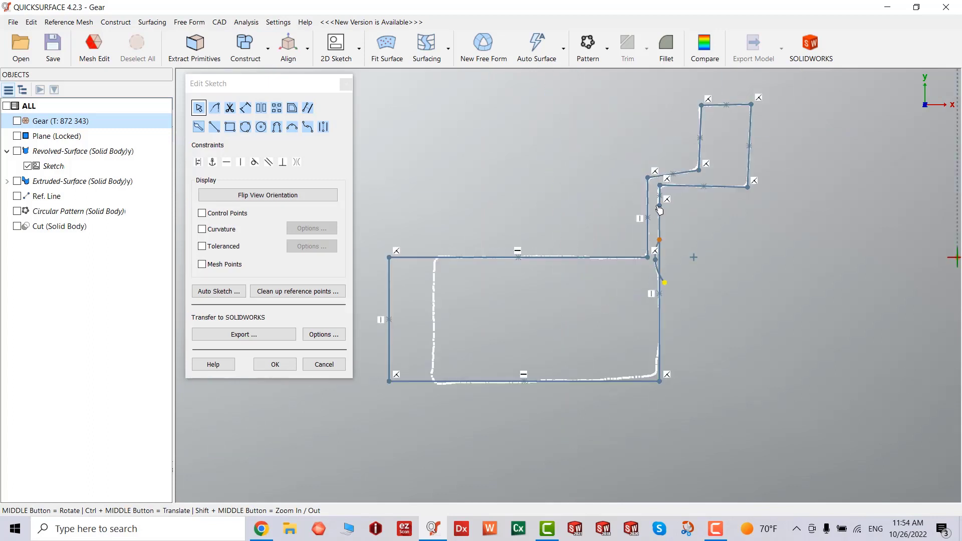
Trim the bore line and the fitted arc at their intersections so the bulge becomes part of the continuous profile.
scroll(672, 284, "up", 5)
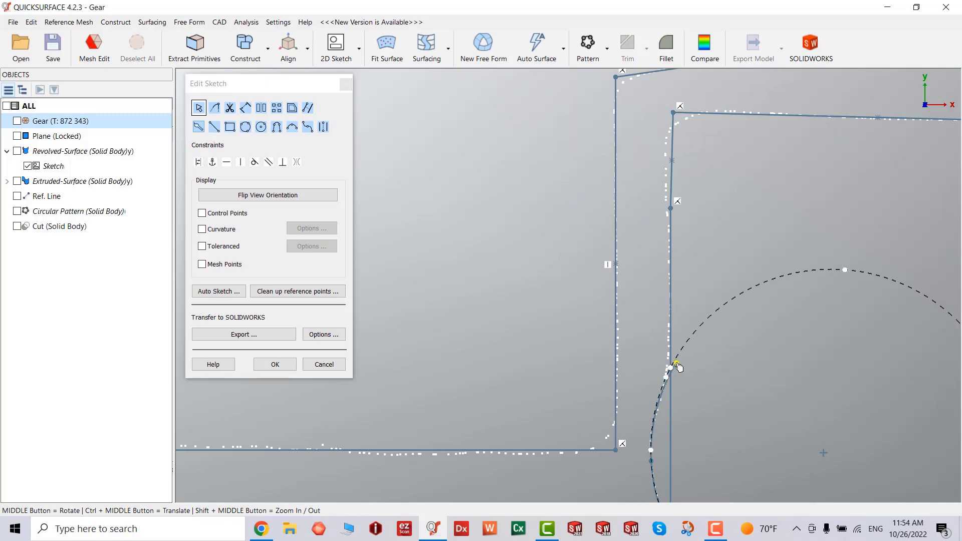
scroll(704, 355, "down", 3)
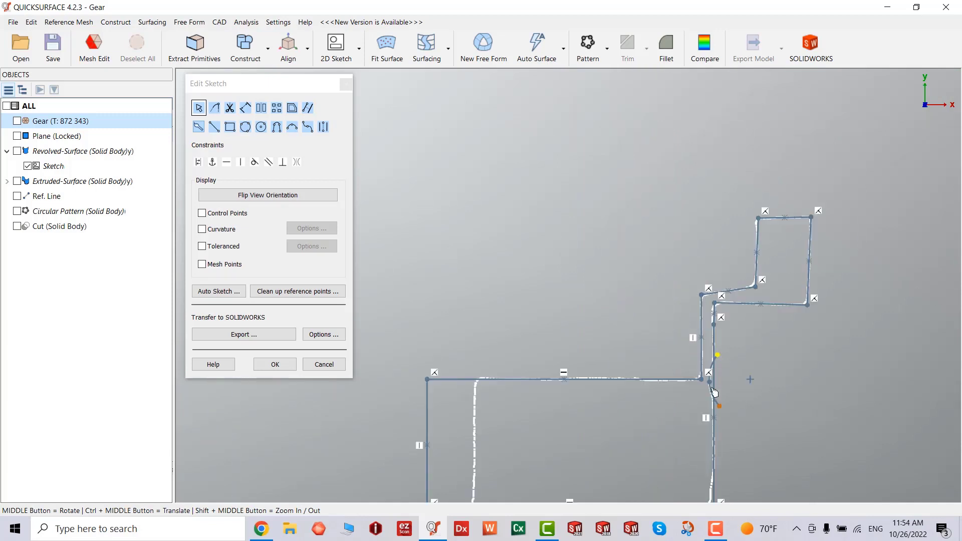
scroll(464, 180, "up", 3)
left_click(230, 108)
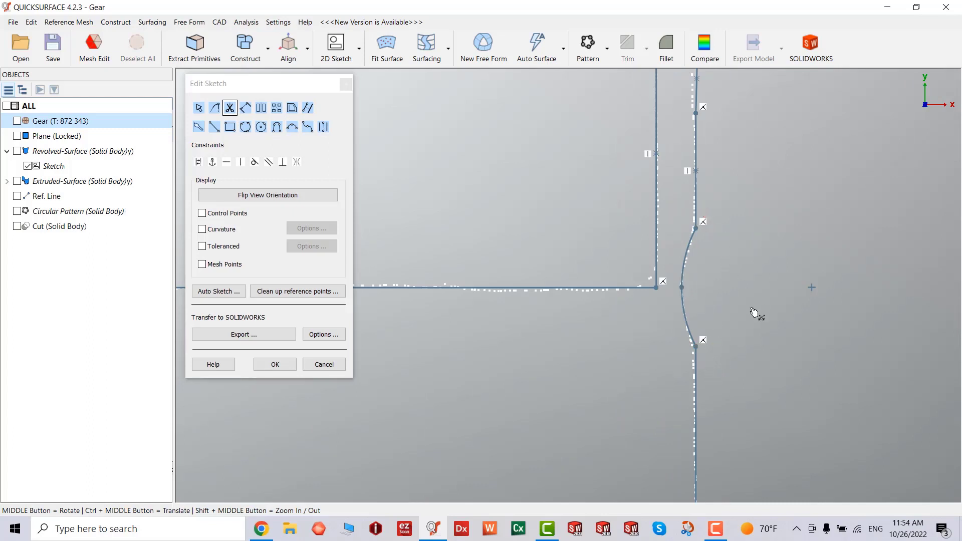
scroll(750, 313, "down", 3)
scroll(752, 298, "up", 3)
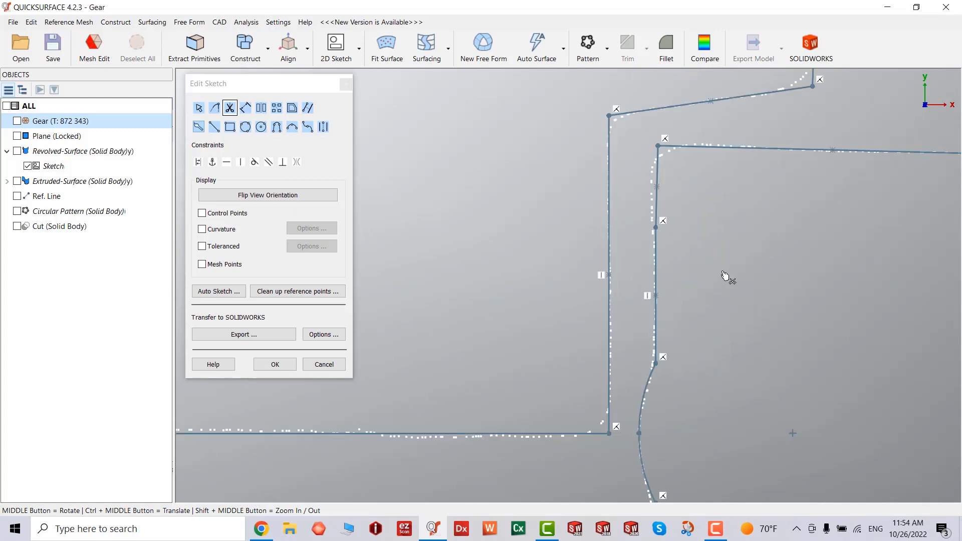
scroll(725, 275, "down", 5)
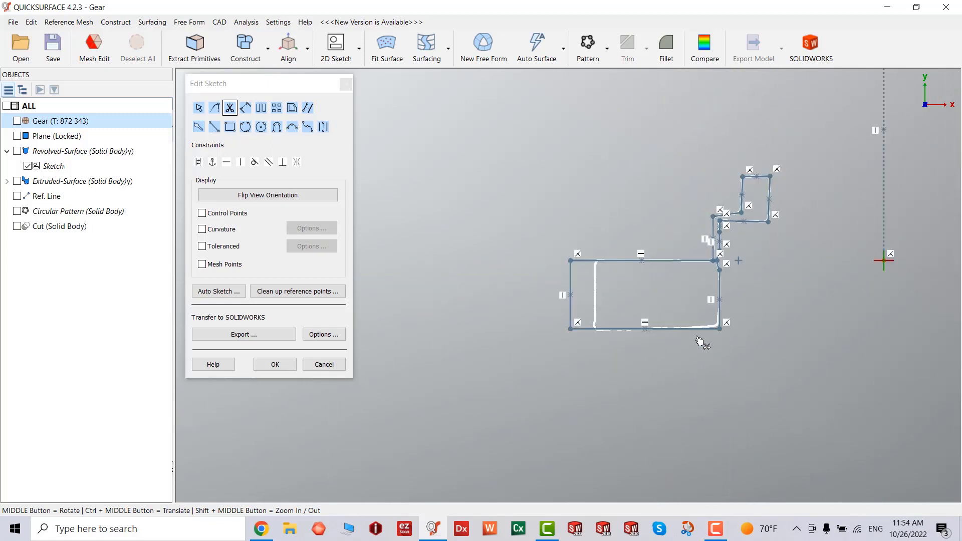
Move the profile's long lower edge down to the scanned section points and pull its inner corner slightly toward the rotation axis.
scroll(700, 342, "up", 5)
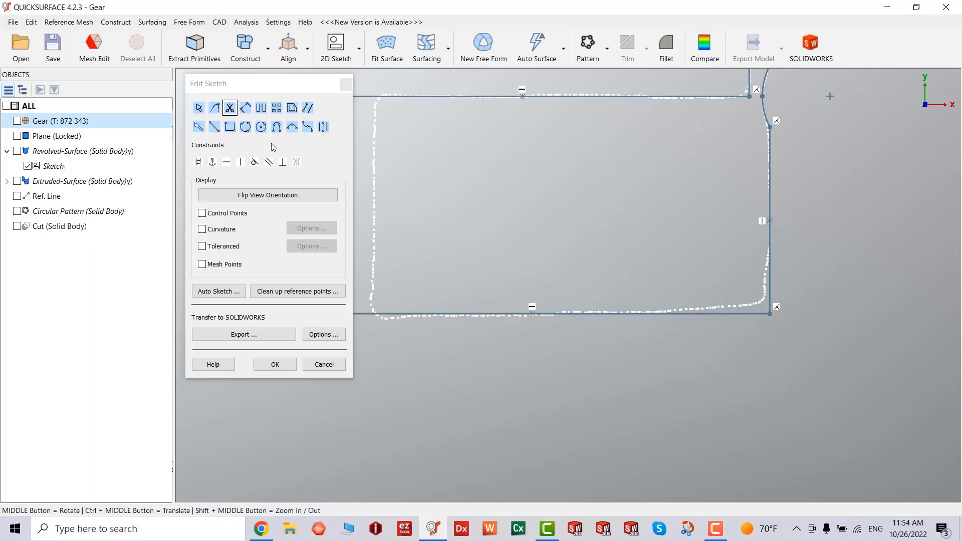
left_click(202, 130)
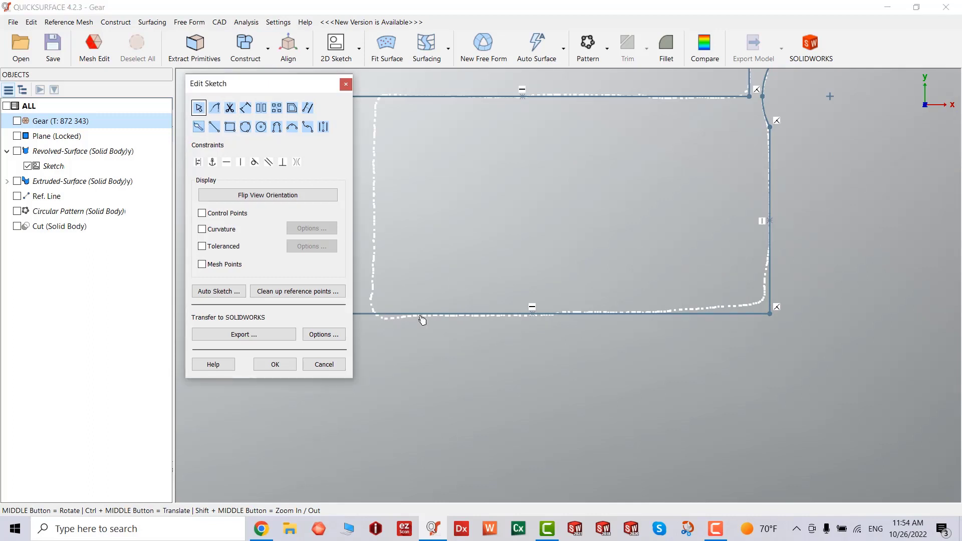
left_click_drag(420, 315, 421, 318)
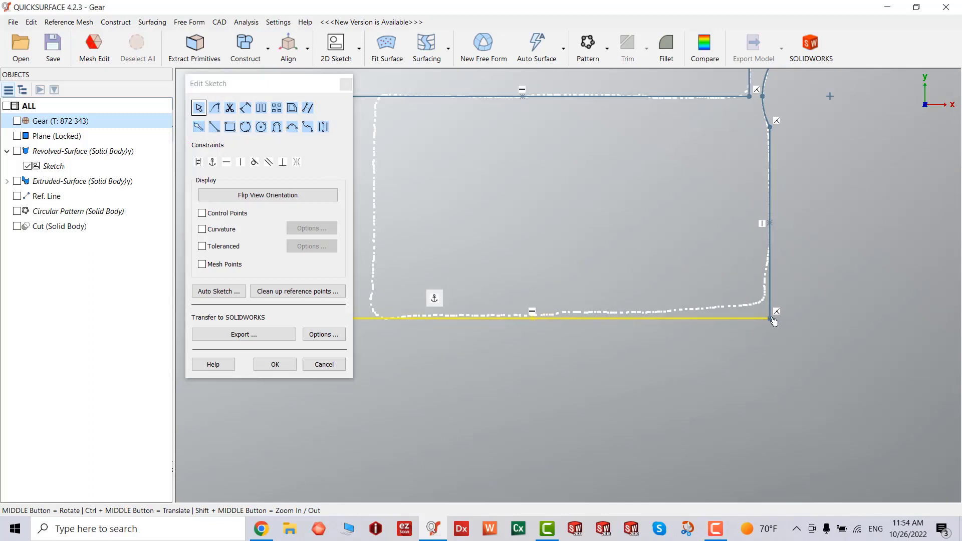
left_click_drag(771, 318, 782, 318)
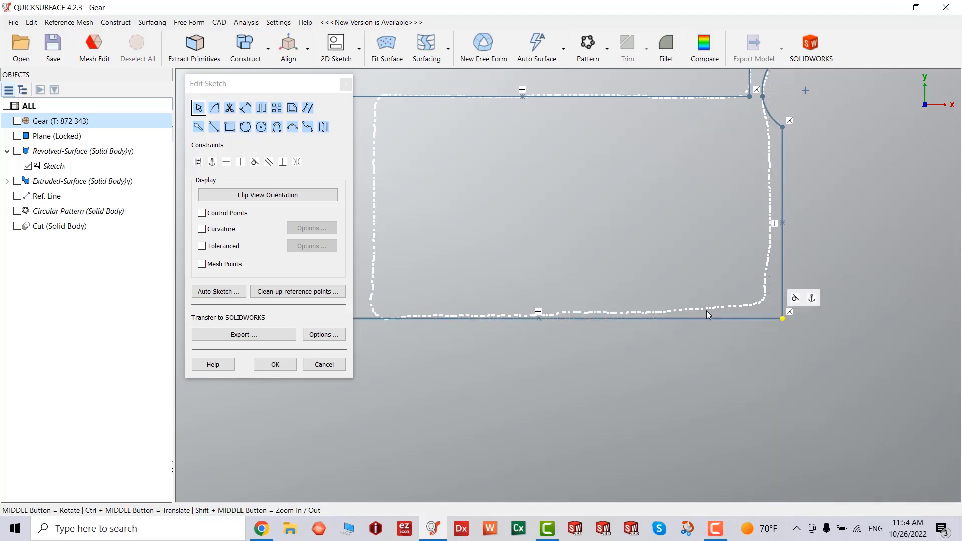
Remove the lower edge's horizontal constraint, tilt the edge onto the scanned section points and accept the sketch.
left_click(538, 311)
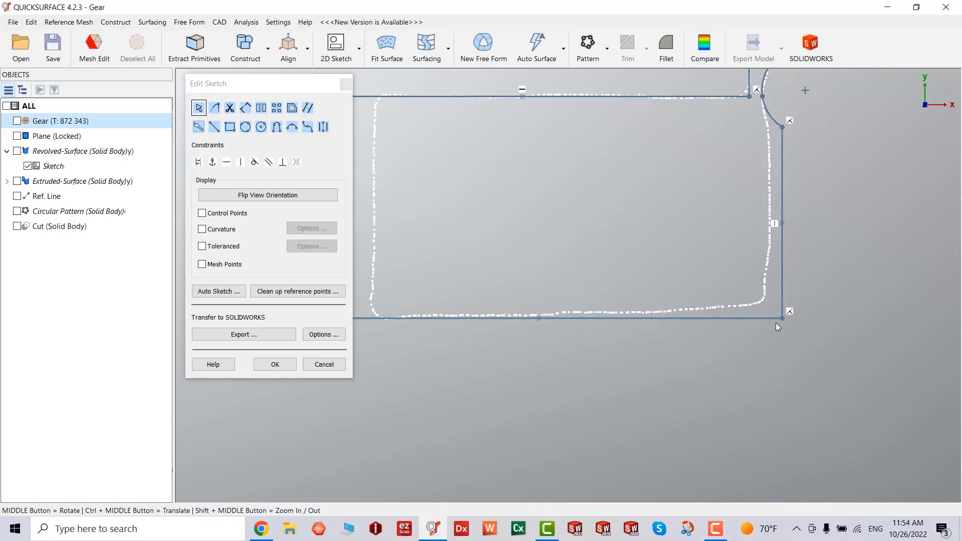
left_click_drag(783, 320, 782, 305)
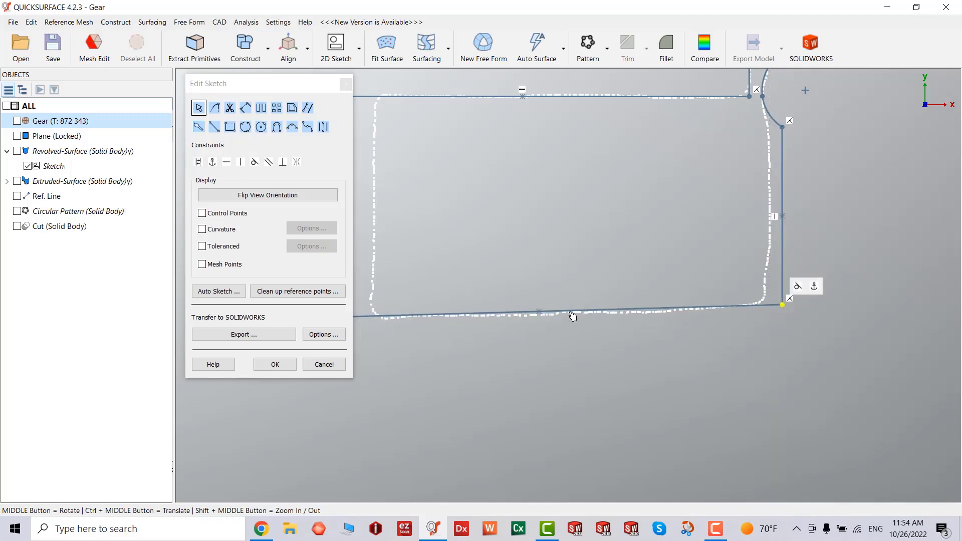
left_click_drag(573, 315, 572, 317)
scroll(557, 296, "down", 4)
scroll(468, 242, "up", 5)
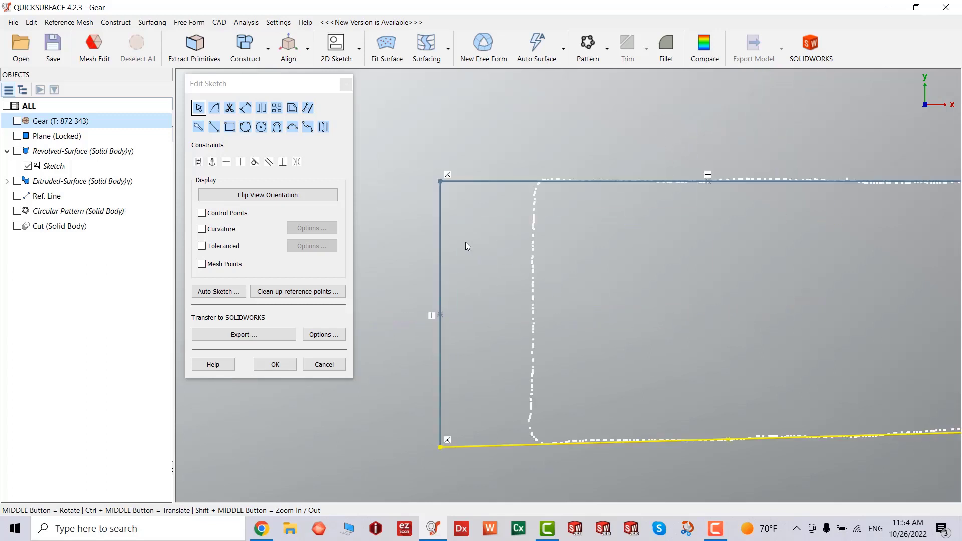
left_click(279, 365)
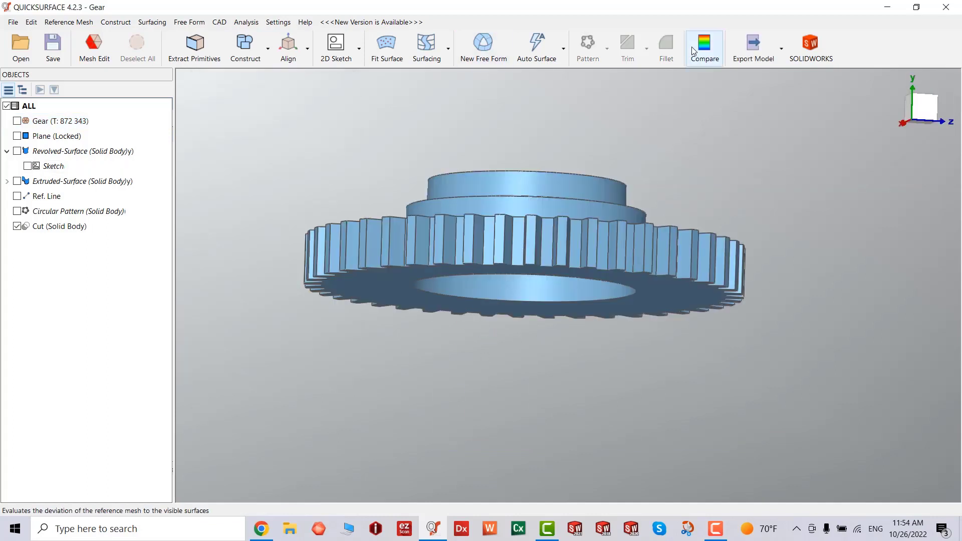
Compare the displayed gear mesh with the cut solid at a tolerance of ±0.5 mm.
left_click(702, 47)
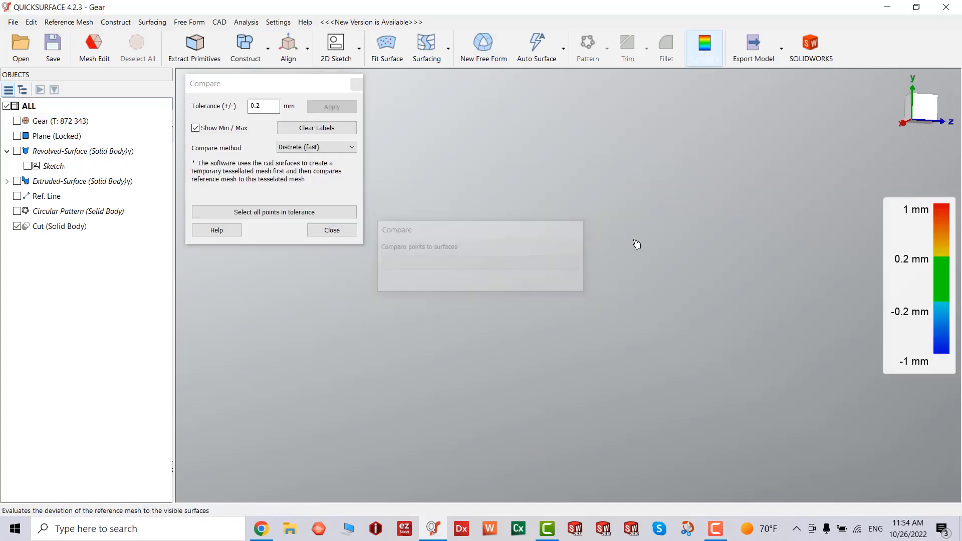
left_click(17, 121)
middle_click_drag(465, 223, 396, 172)
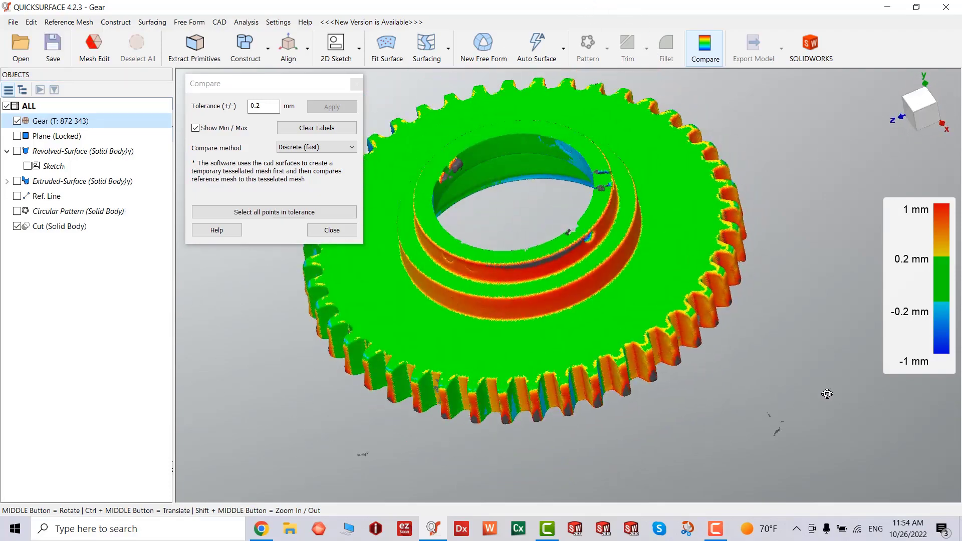
left_click(270, 107)
key("BackSpace")
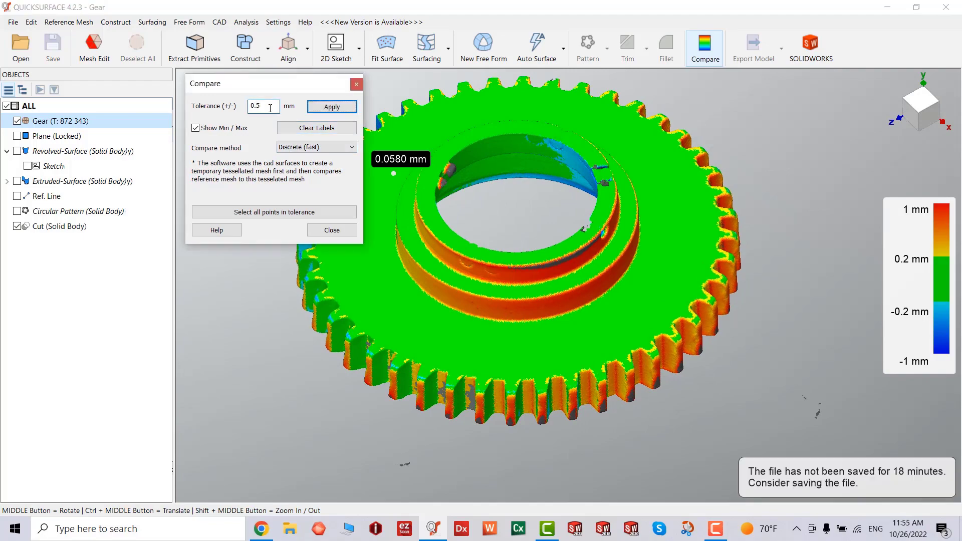
left_click(330, 107)
middle_click_drag(476, 236, 551, 326)
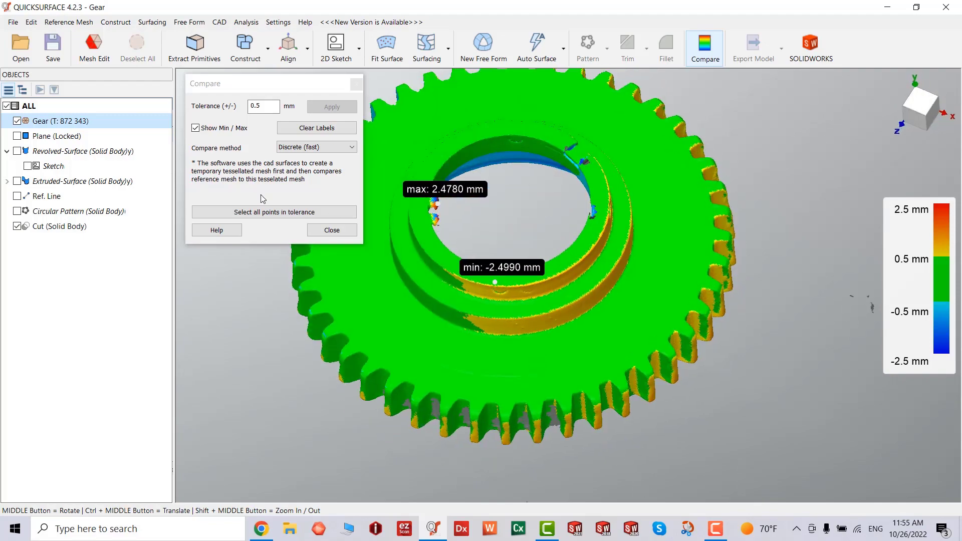
Select all mesh points within the 0.5 mm tolerance and inspect them on the gear.
left_click(298, 212)
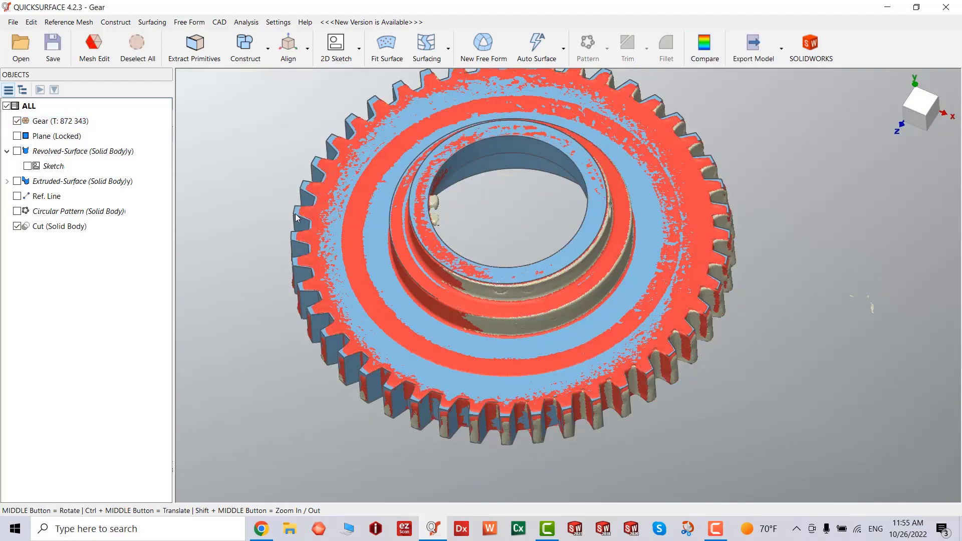
middle_click_drag(424, 311, 531, 381)
left_click(437, 322)
Compare the mesh with the cut solid again using the To Surface method and examine the hub and teeth.
left_click(713, 48)
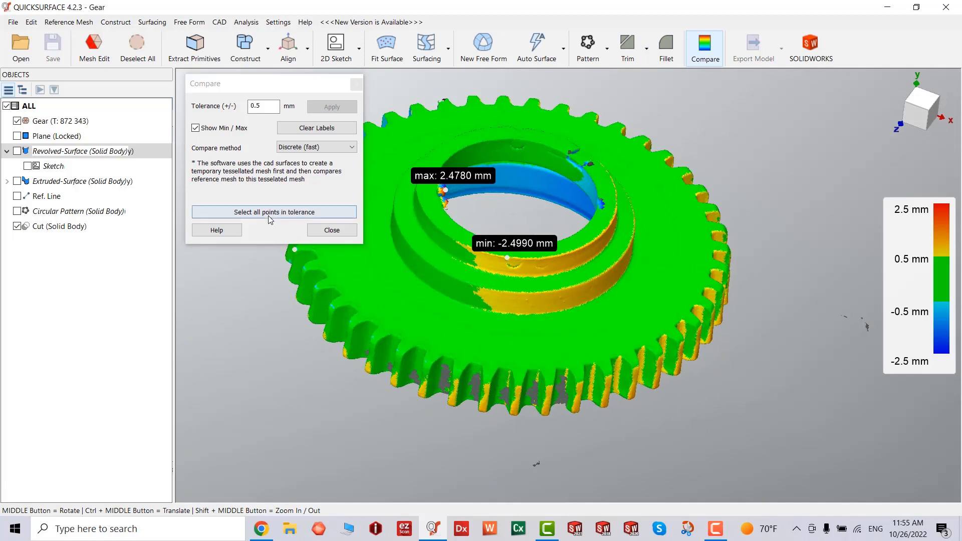
left_click(307, 149)
left_click(306, 167)
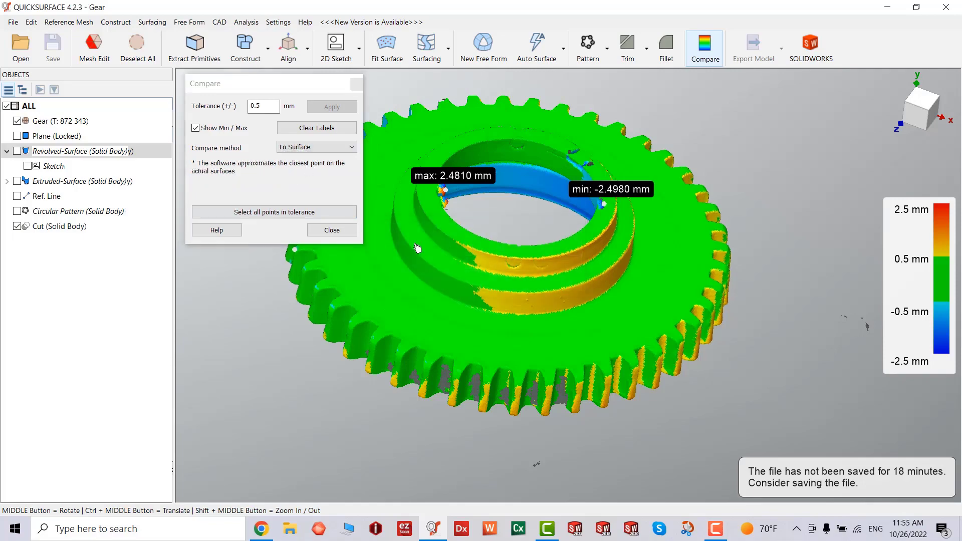
middle_click_drag(522, 253, 614, 171)
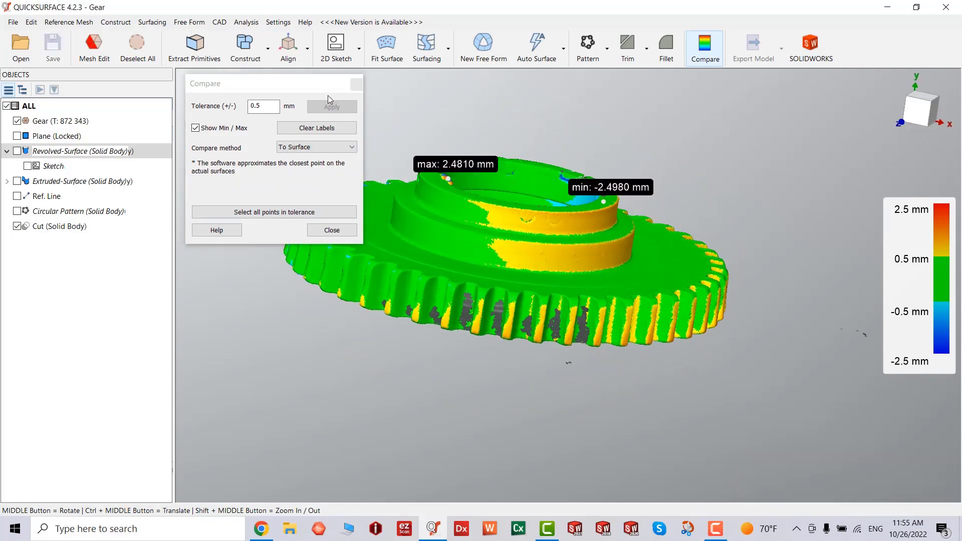
middle_click_drag(551, 226, 596, 206)
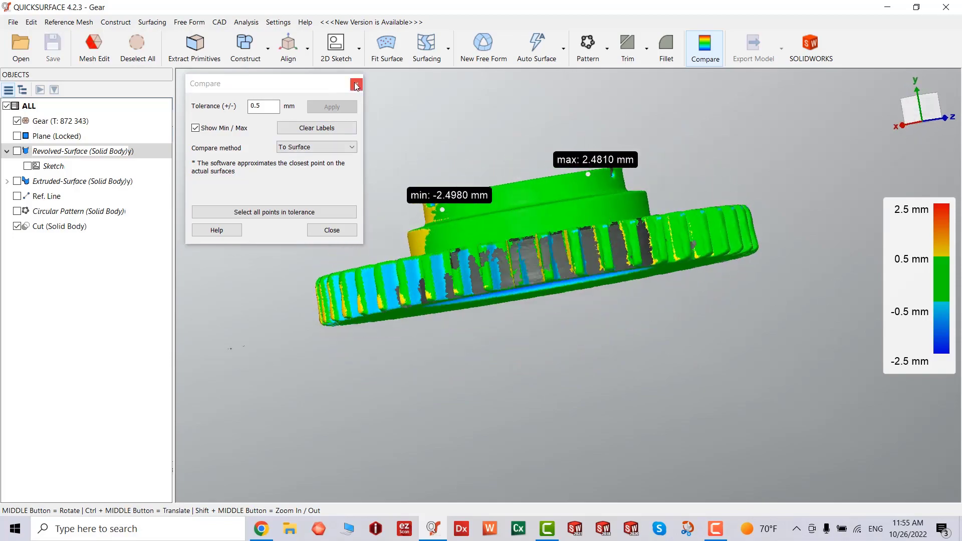
Select all in-tolerance mesh points from the To Surface comparison and inspect them around the hub and web.
left_click(346, 217)
left_click(331, 230)
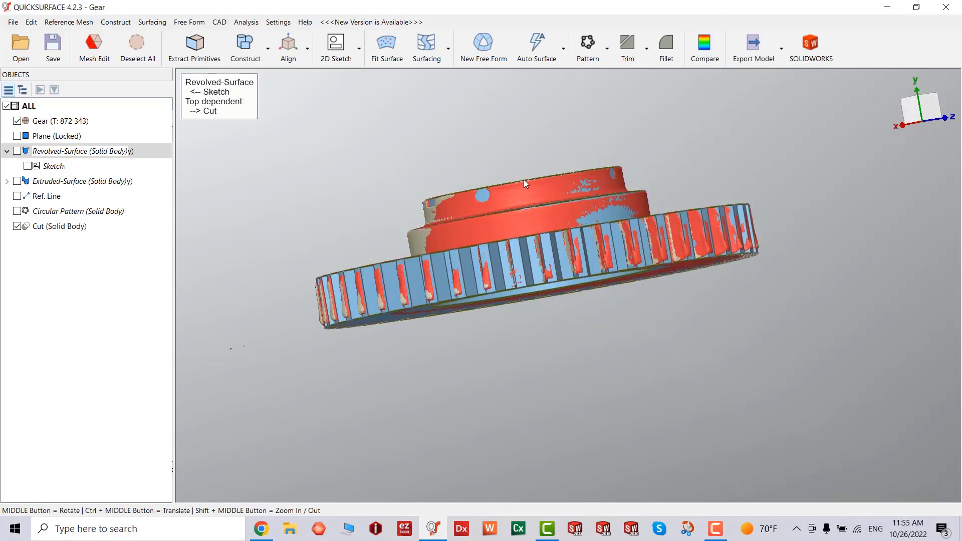
middle_click_drag(611, 320, 611, 446)
middle_click_drag(498, 289, 493, 220)
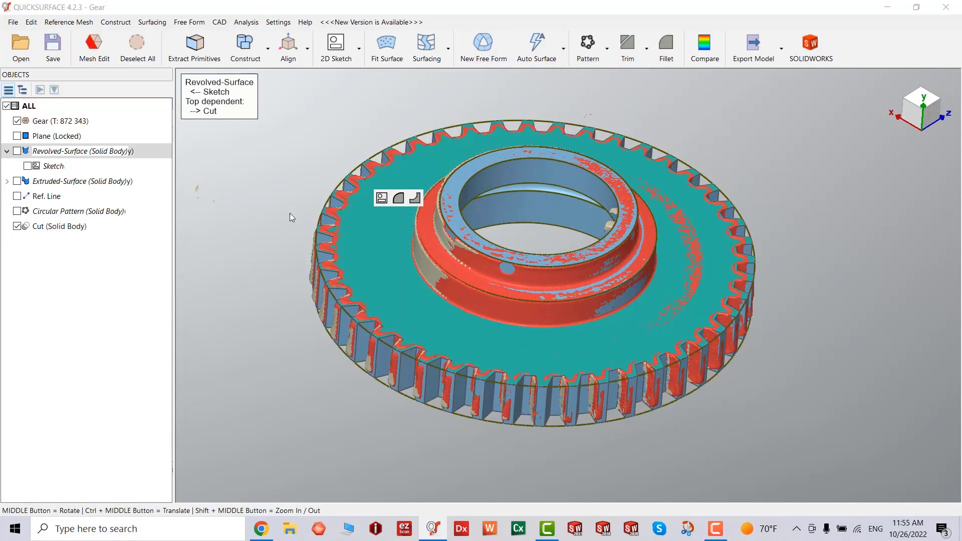
Clear the entire point selection on the gear mesh with the mesh editing tools.
left_click(94, 50)
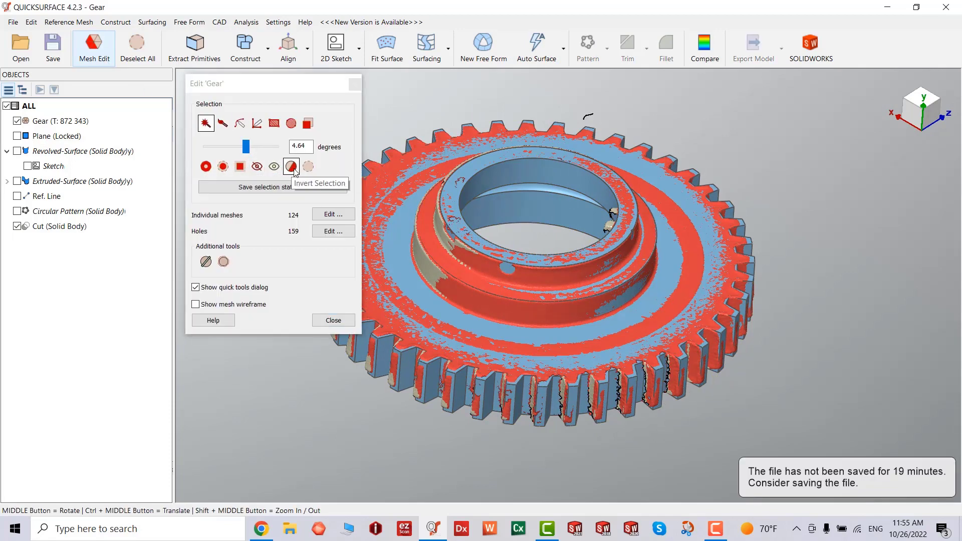
left_click(309, 168)
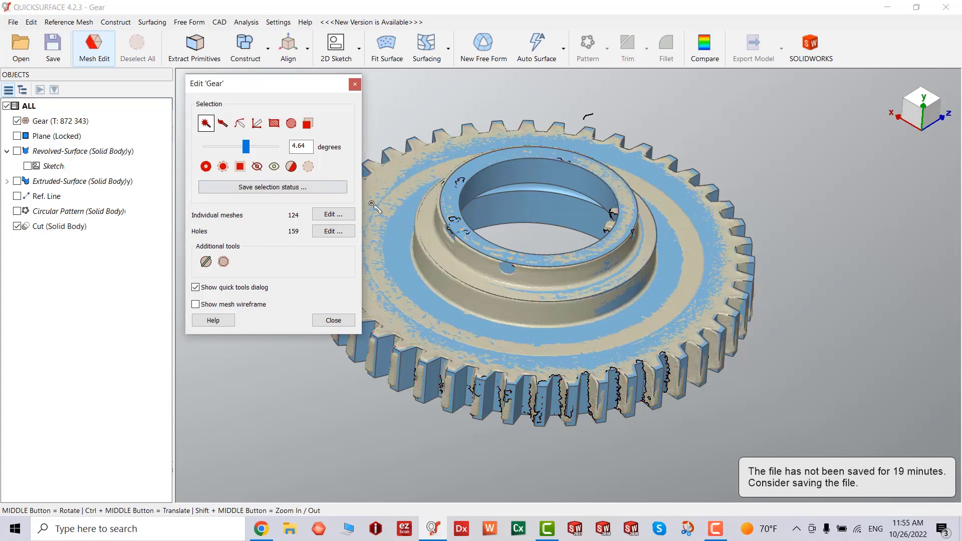
left_click(333, 320)
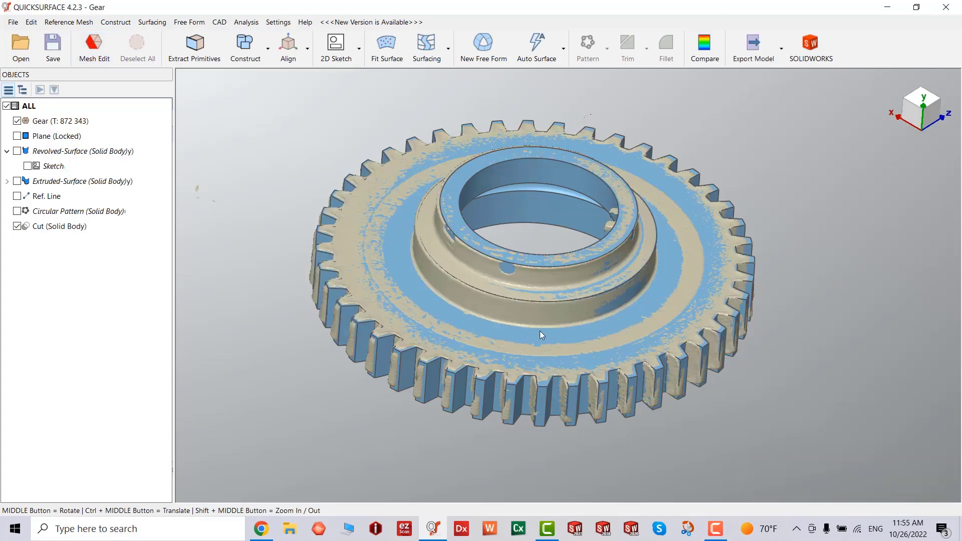
Transfer the gear model to SOLIDWORKS and switch to the maximized SOLIDWORKS window with the new part.
middle_click_drag(541, 333, 498, 314)
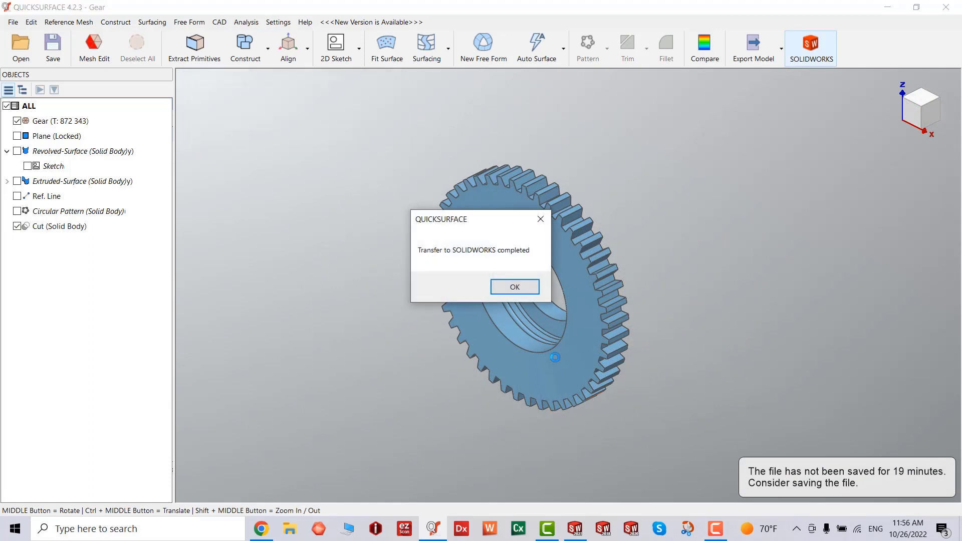
left_click(515, 287)
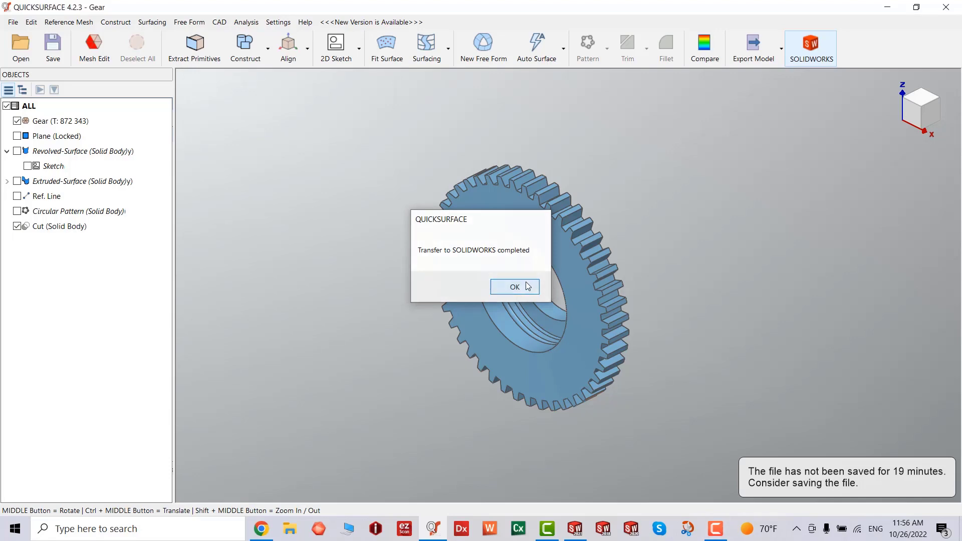
left_click(575, 529)
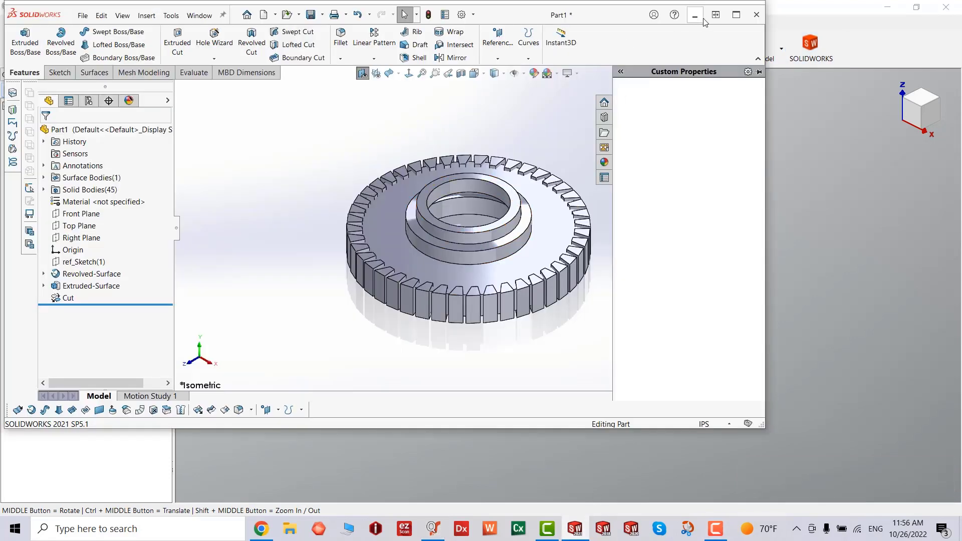
left_click(735, 15)
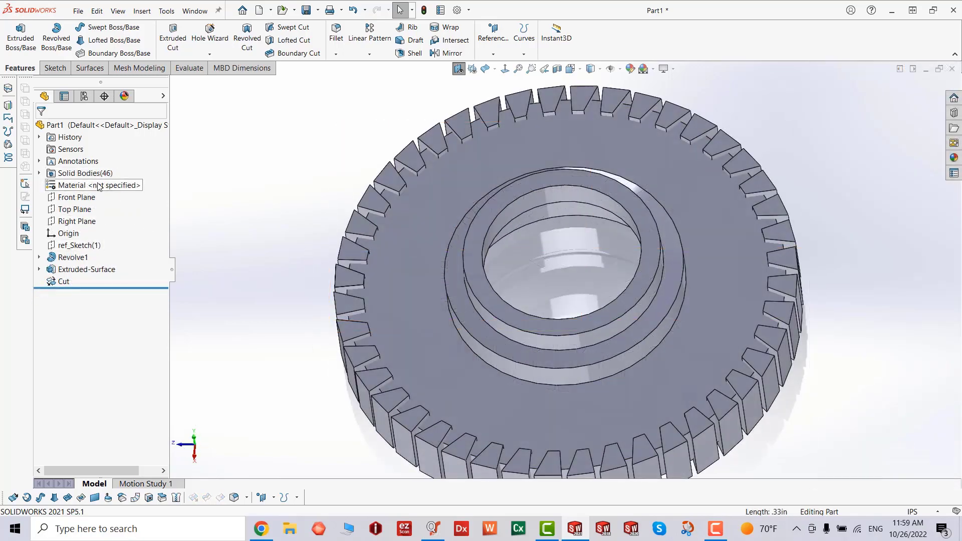
Combine all solid bodies by subtracting the Extruded-Surface and Cut[1] to Cut[44] bodies from the Revolve1 main body.
left_click(39, 173)
left_click(73, 137)
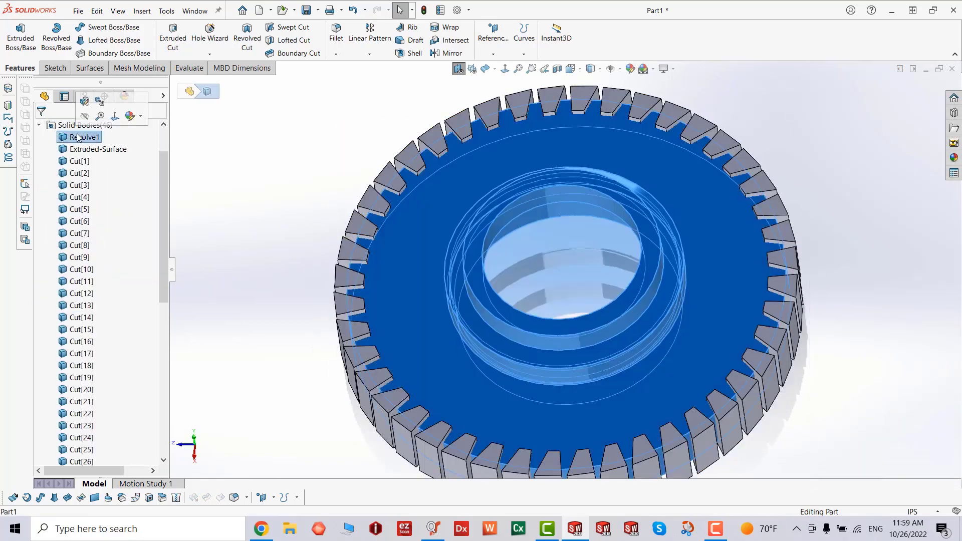
scroll(90, 251, "down", 5)
scroll(77, 334, "down", 4)
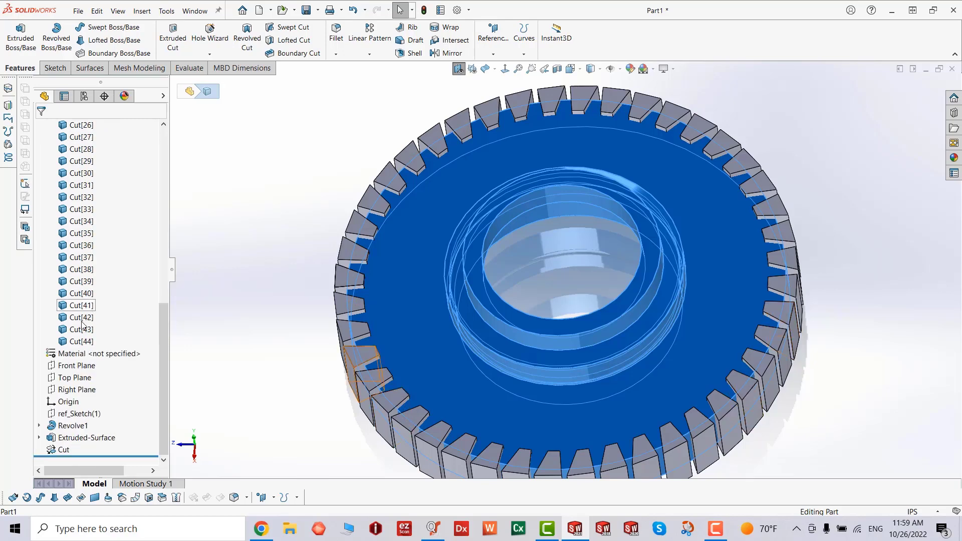
left_click(88, 344, "shift")
right_click(88, 345)
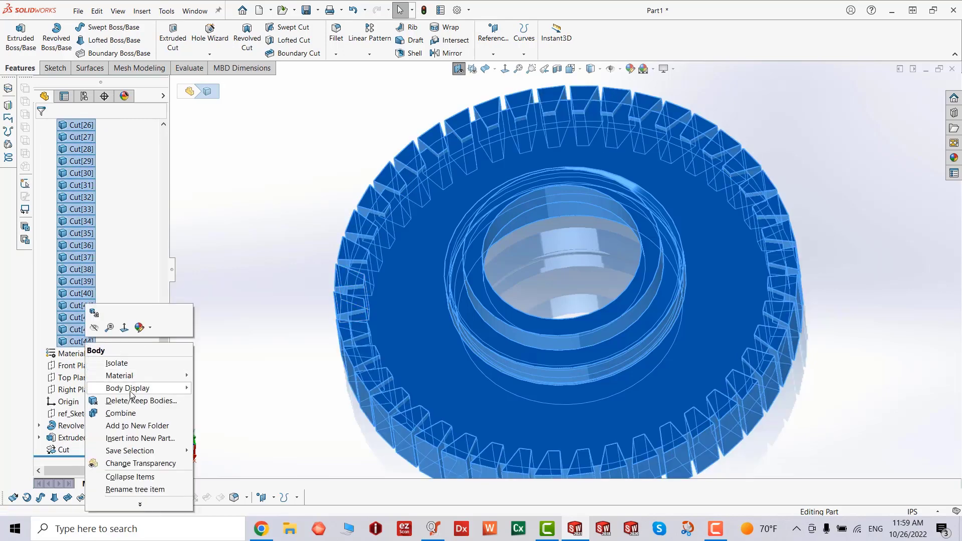
left_click(120, 413)
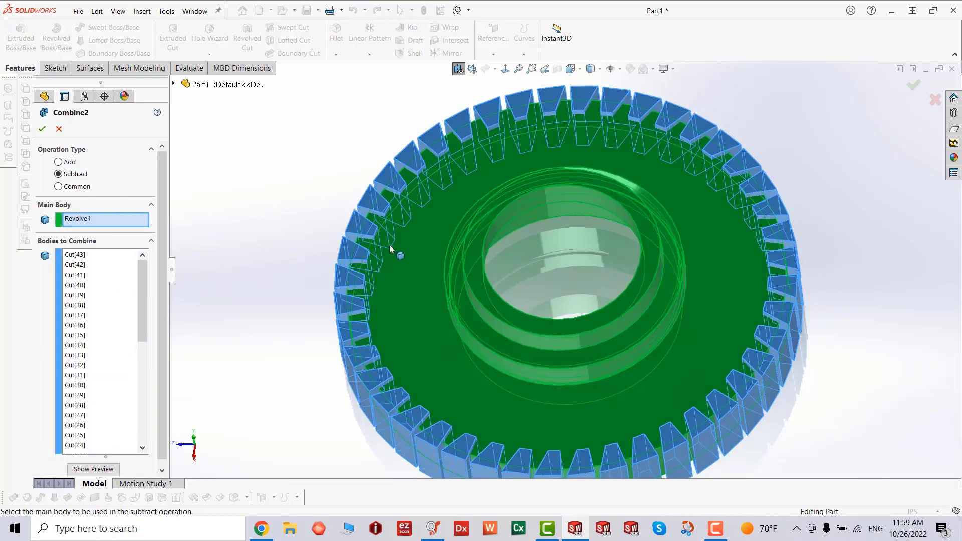
left_click(43, 131)
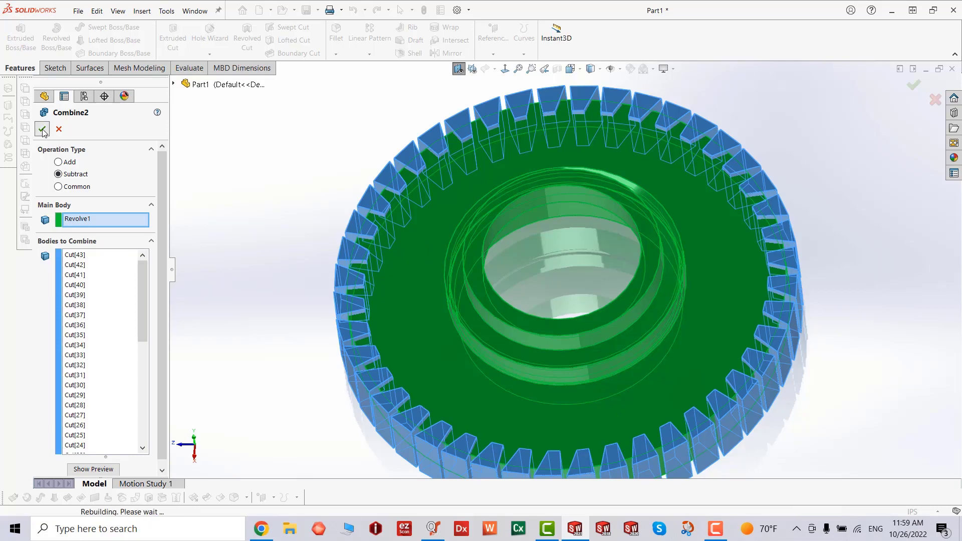
middle_click_drag(502, 342, 666, 249)
scroll(680, 273, "up", 1)
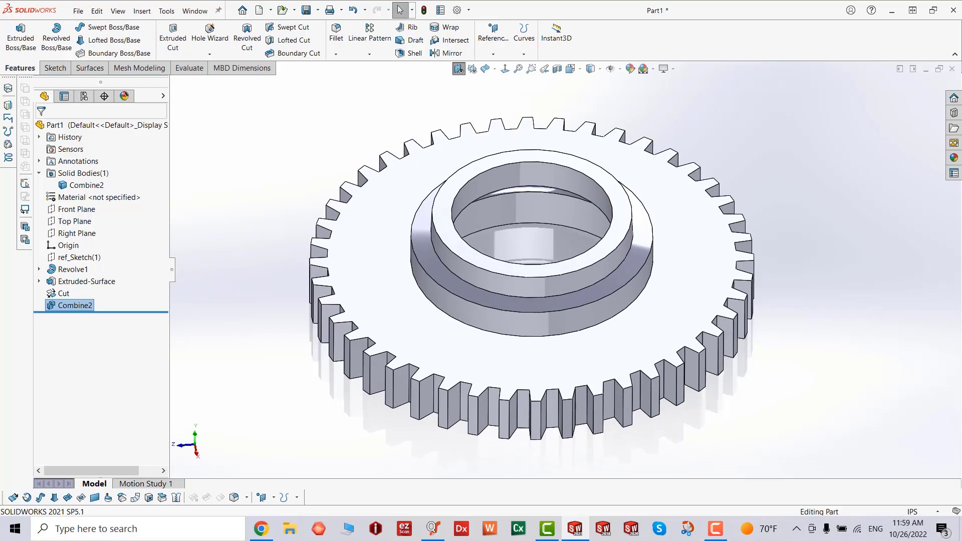